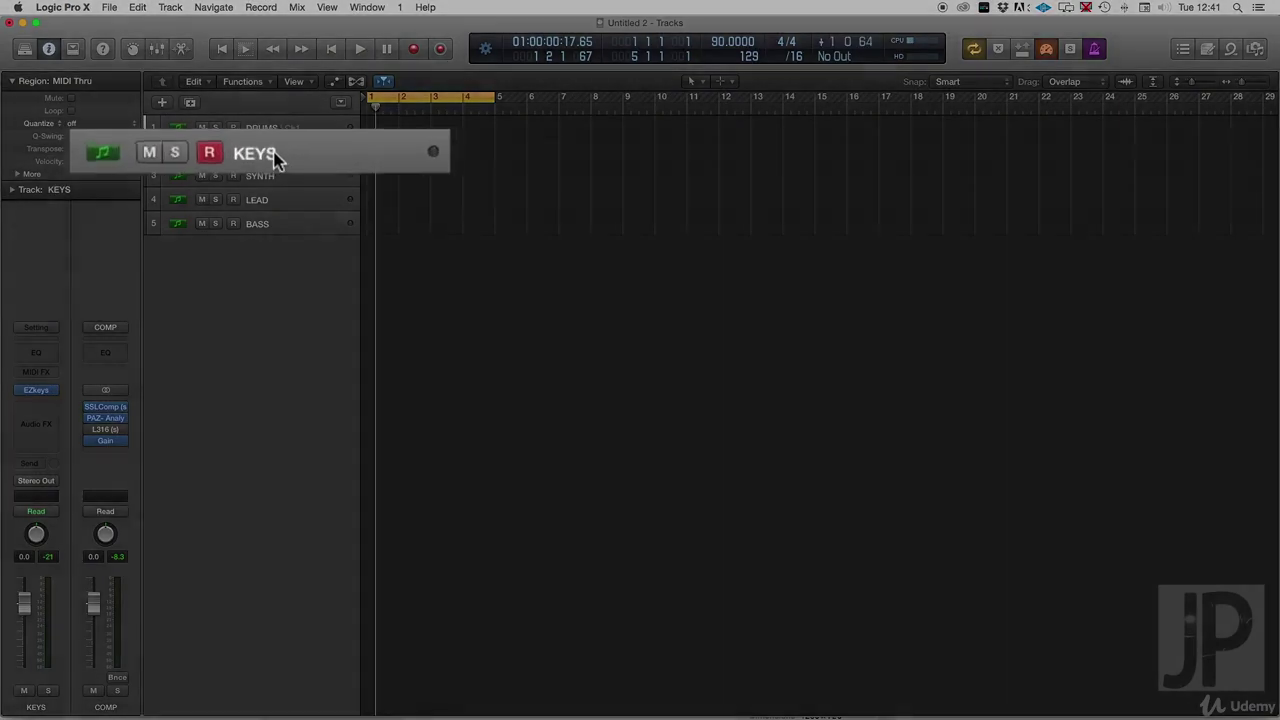
Step: Rename the KEYS track to PIANO
text(PIANO)
key(Return)
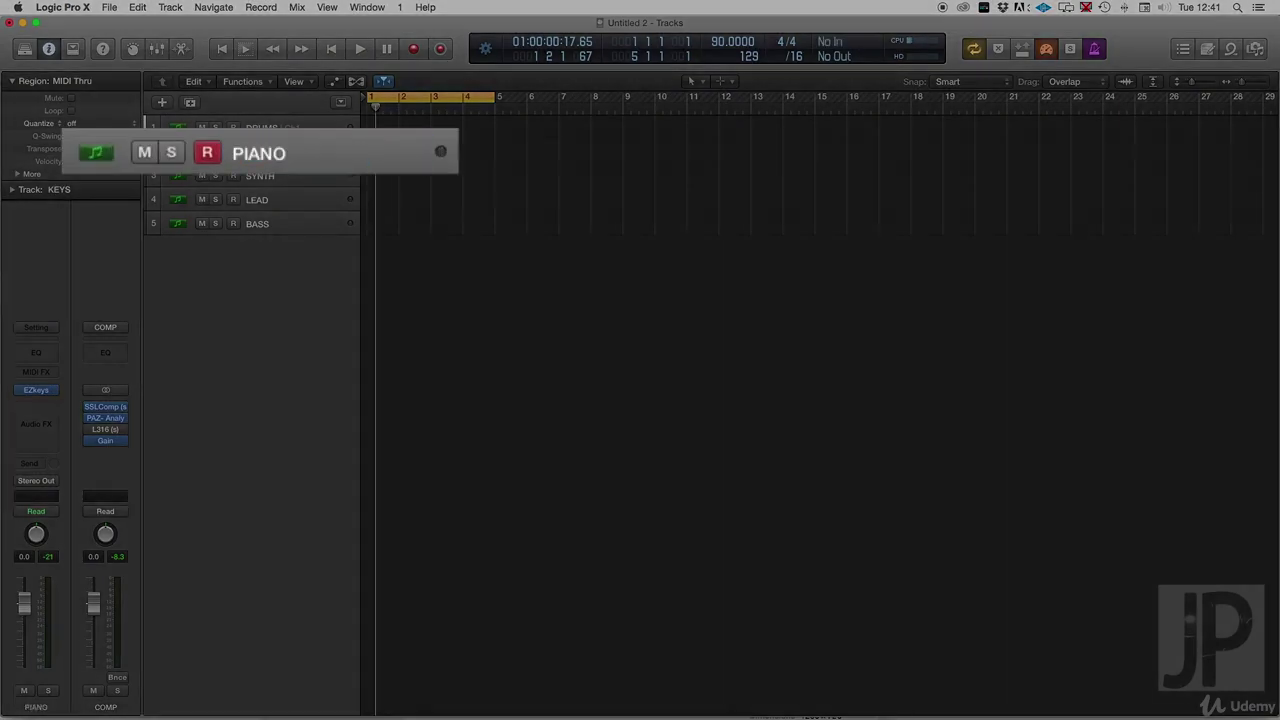
Step: Review the SYNTH, LEAD and BASS tracks, going through the track list from DRUMS down to BASS
double_click(295, 176)
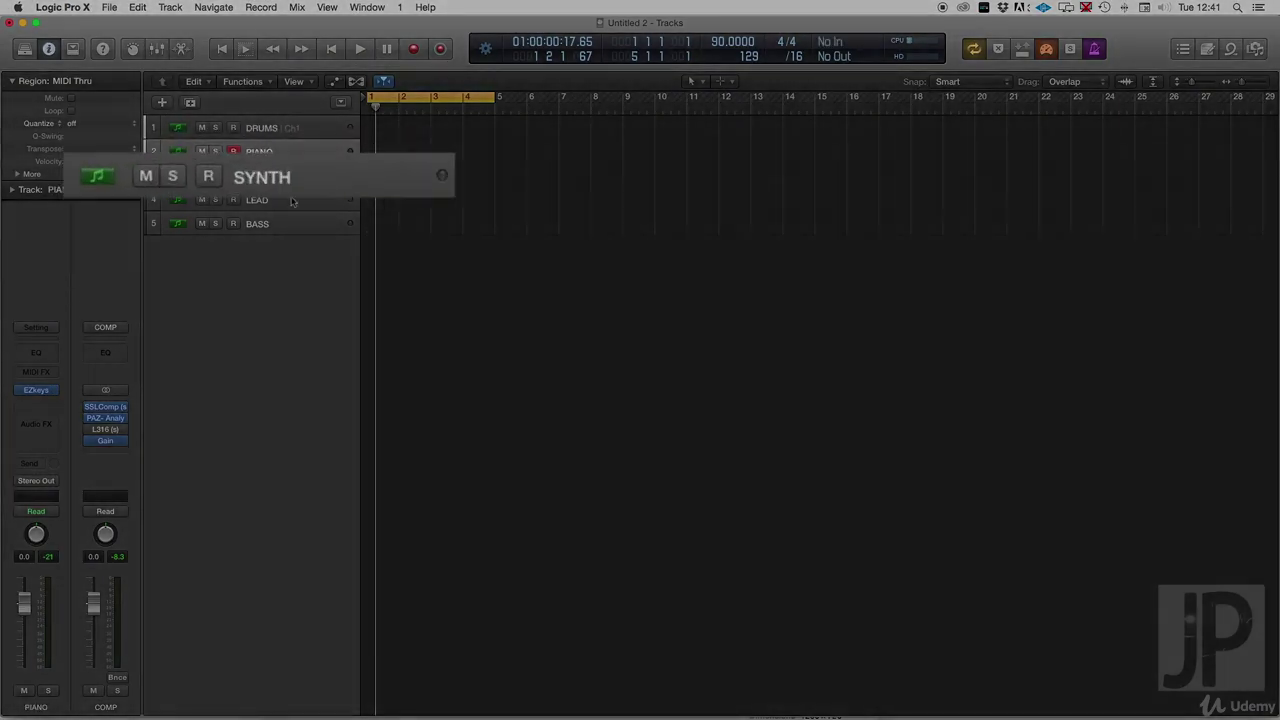
click(285, 203)
double_click(287, 204)
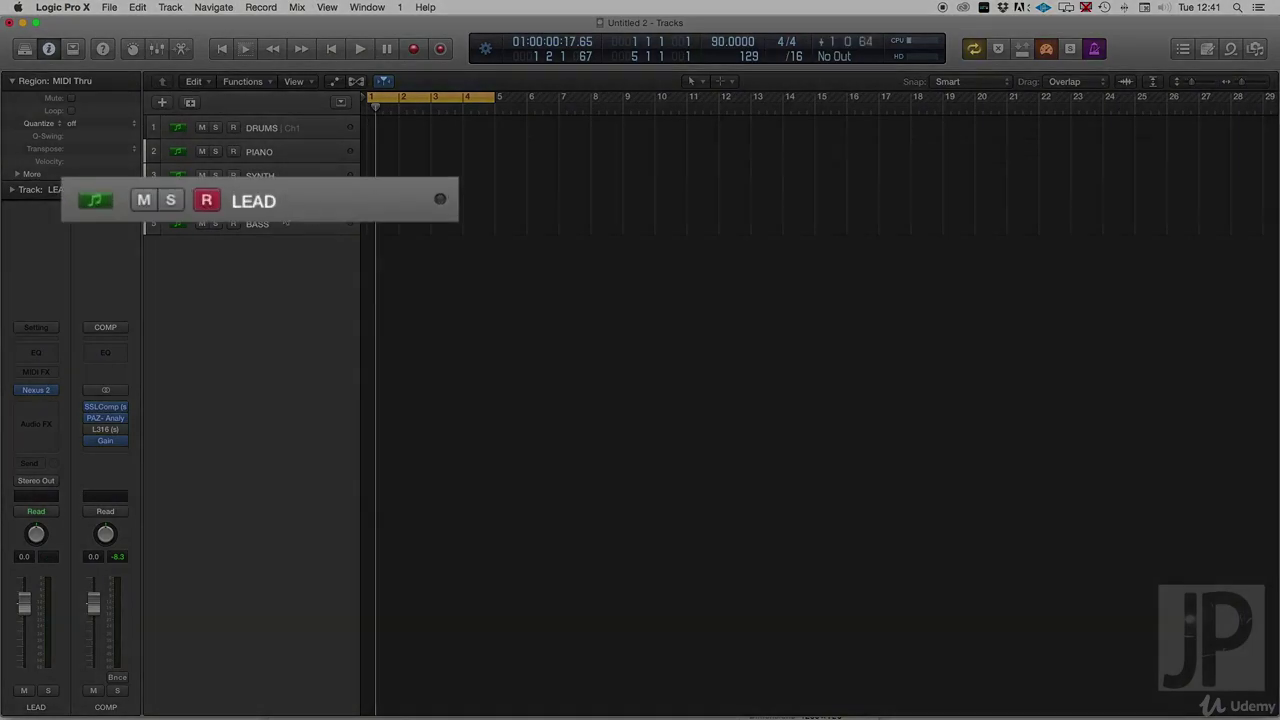
click(286, 232)
double_click(304, 234)
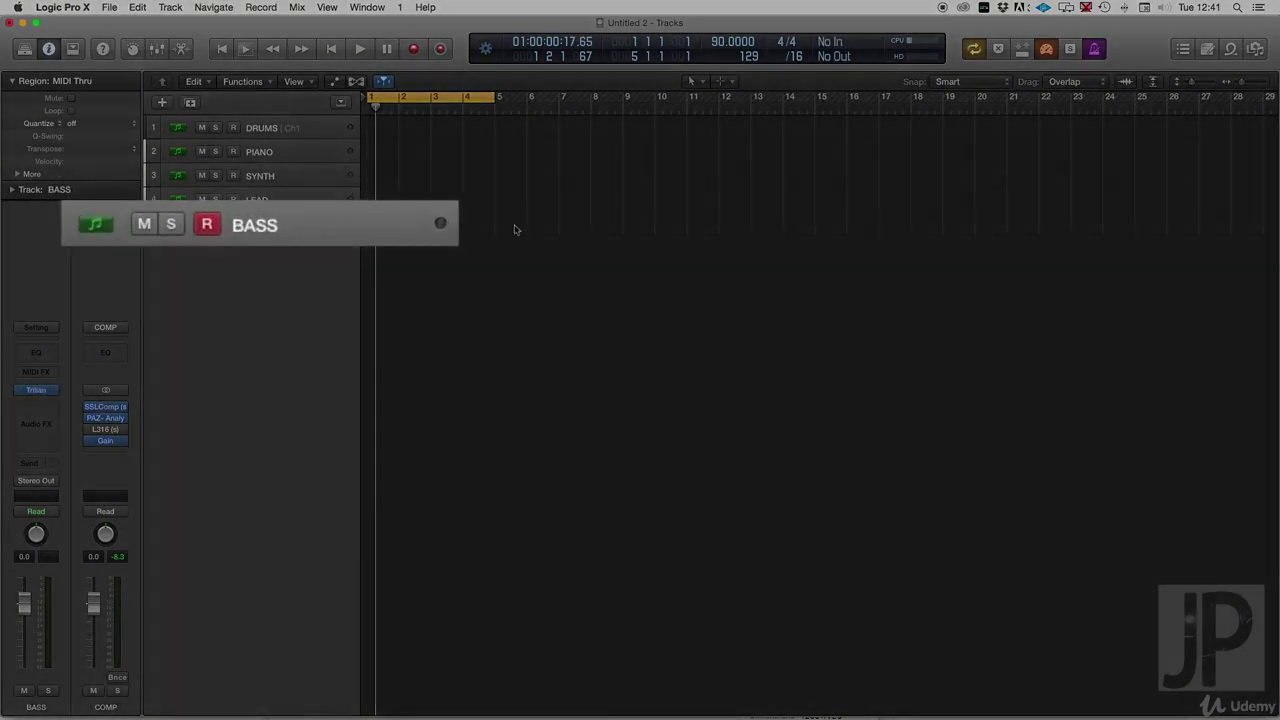
click(478, 265)
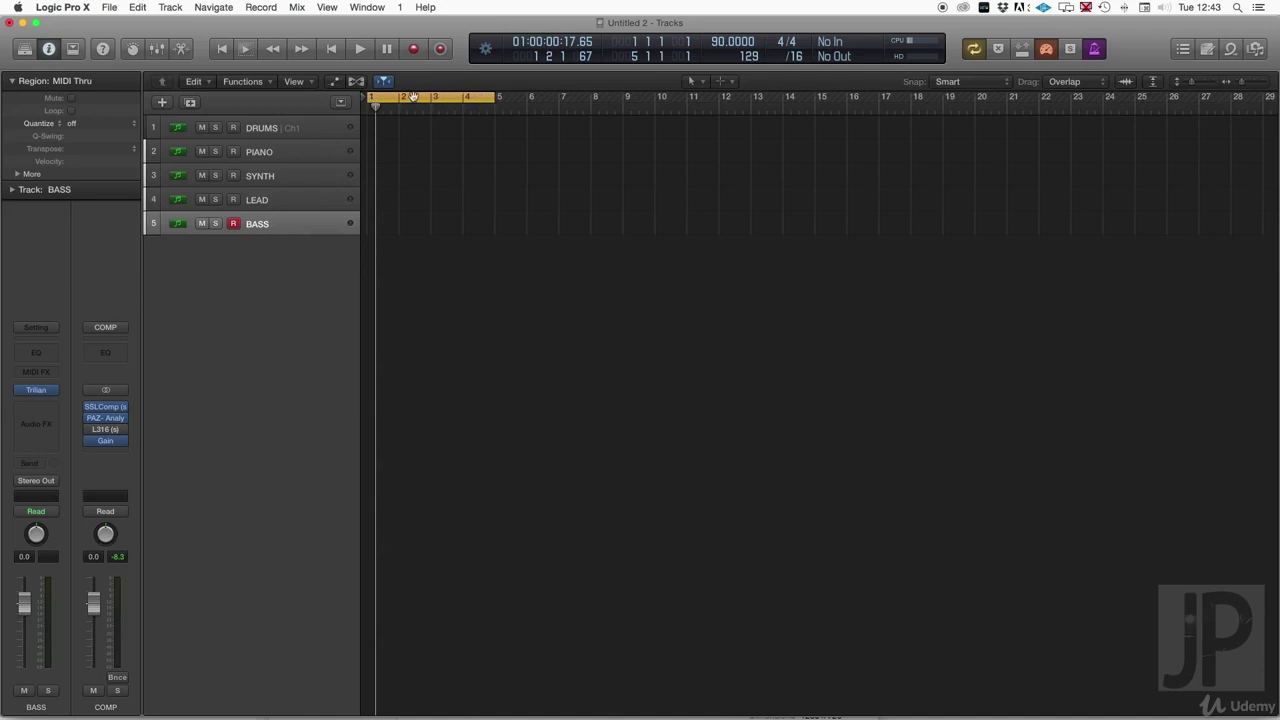
drag(403, 100, 403, 100)
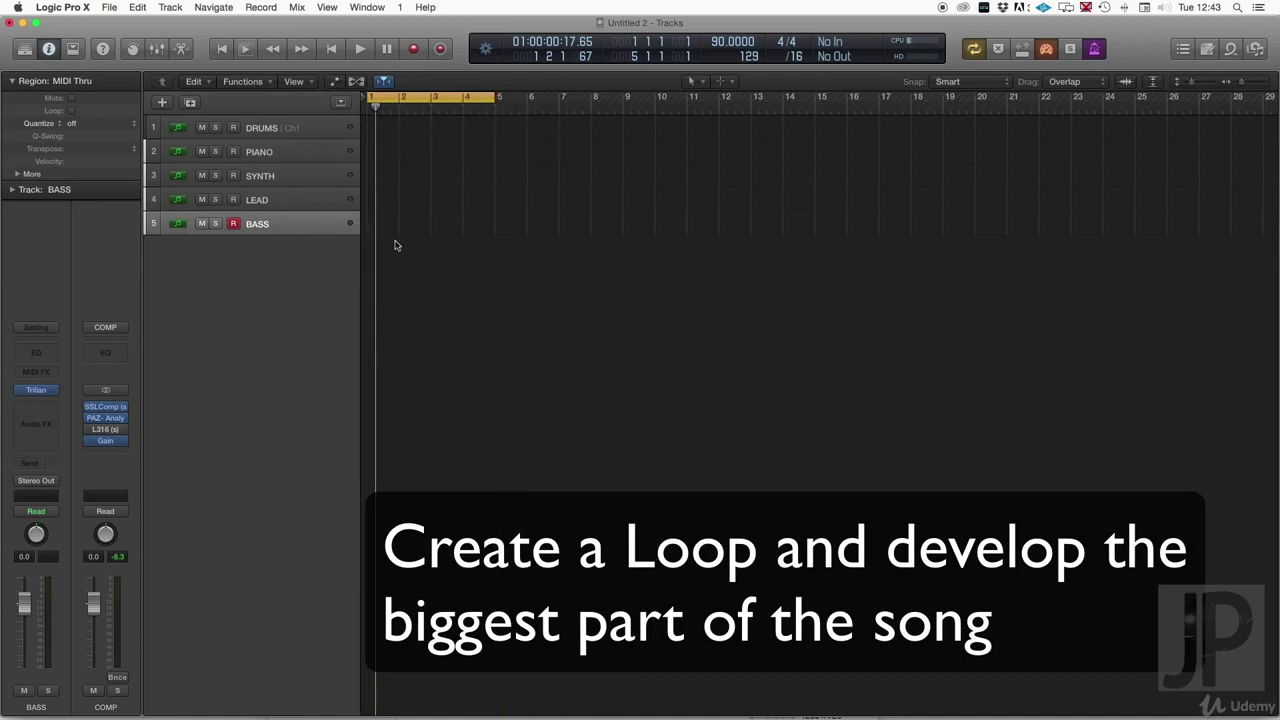
click(297, 130)
key(Down)
key(Down)
key(Down)
key(Down)
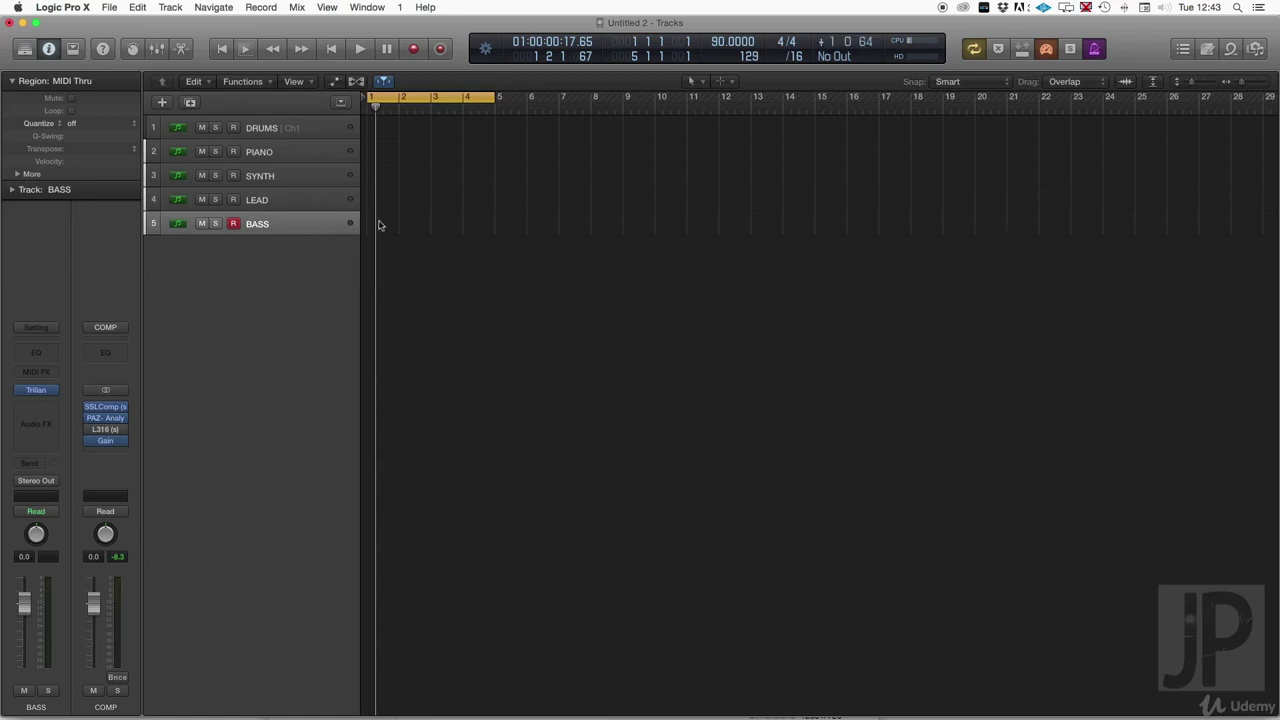
Step: Record a four-bar kick and snare pattern on the DRUMS track within the cycle range
click(317, 130)
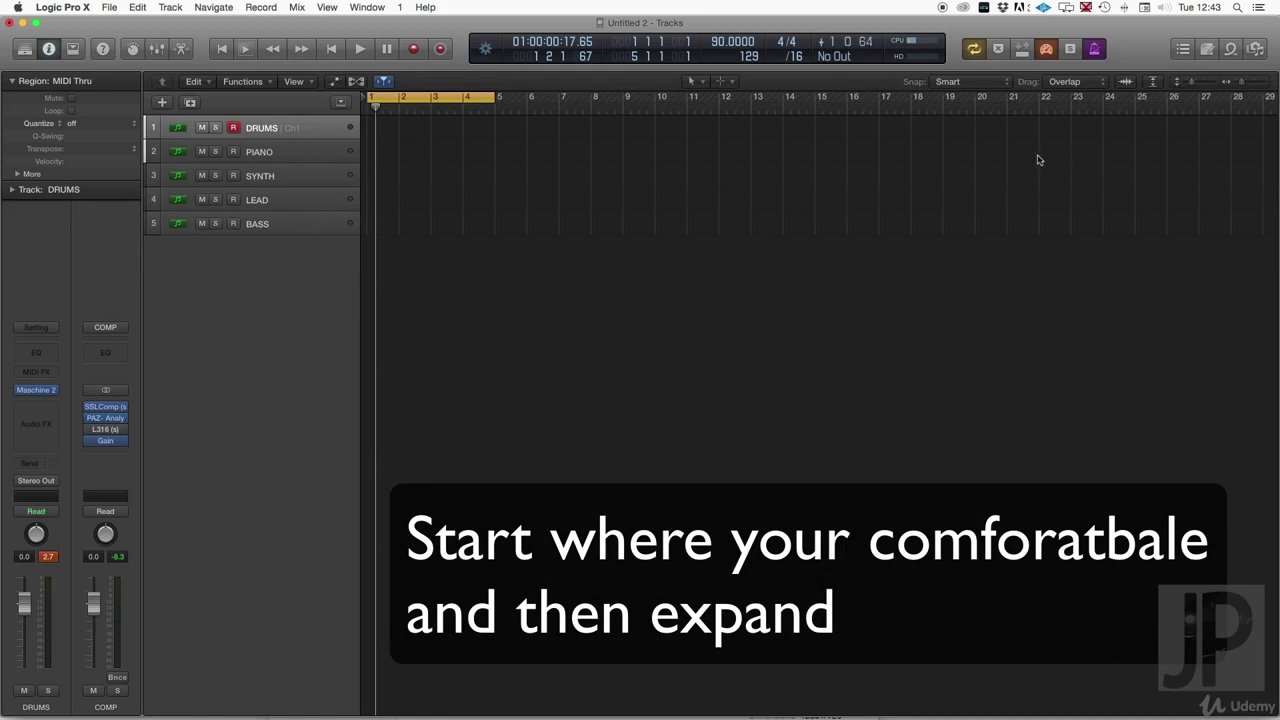
scroll(1020, 150, right, 1)
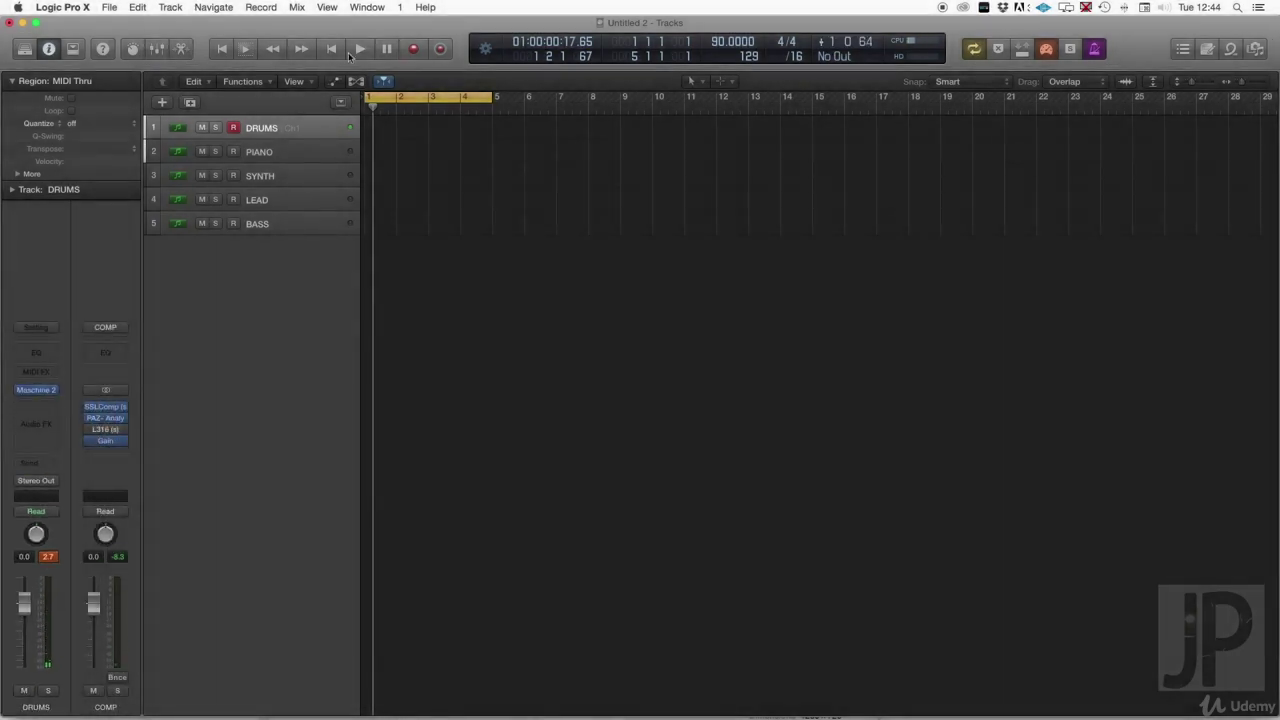
click(410, 52)
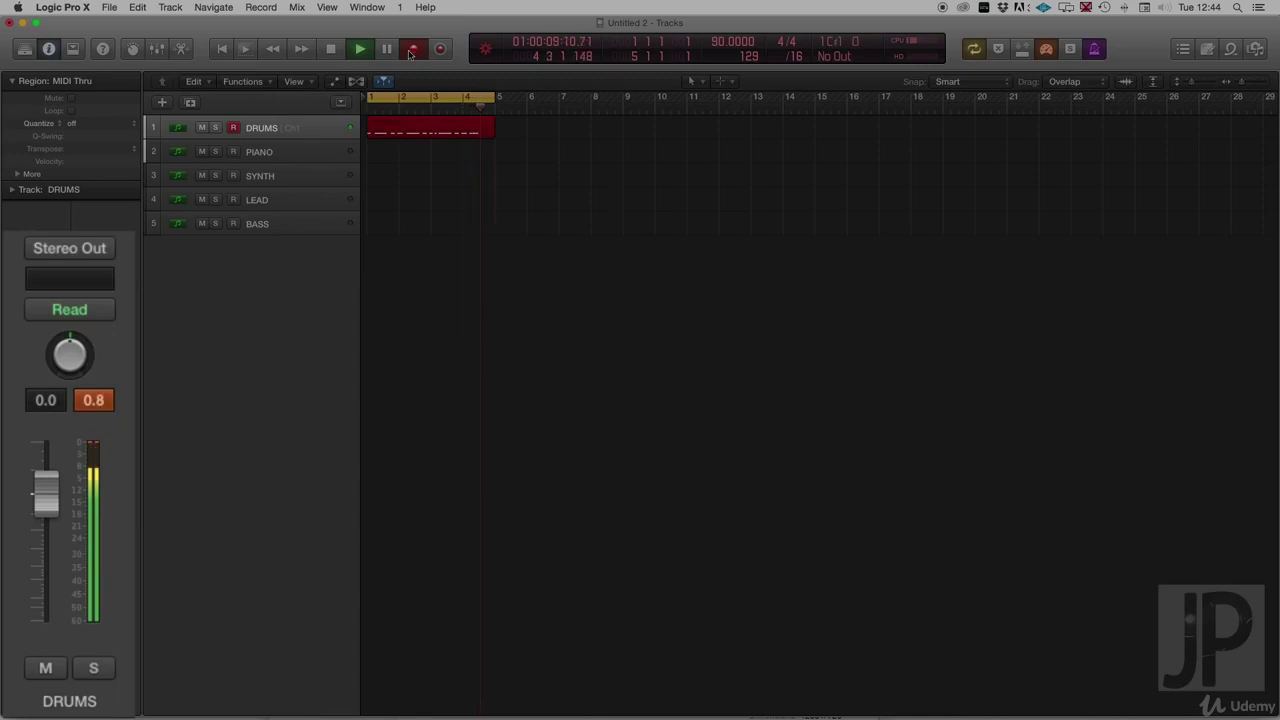
key(space)
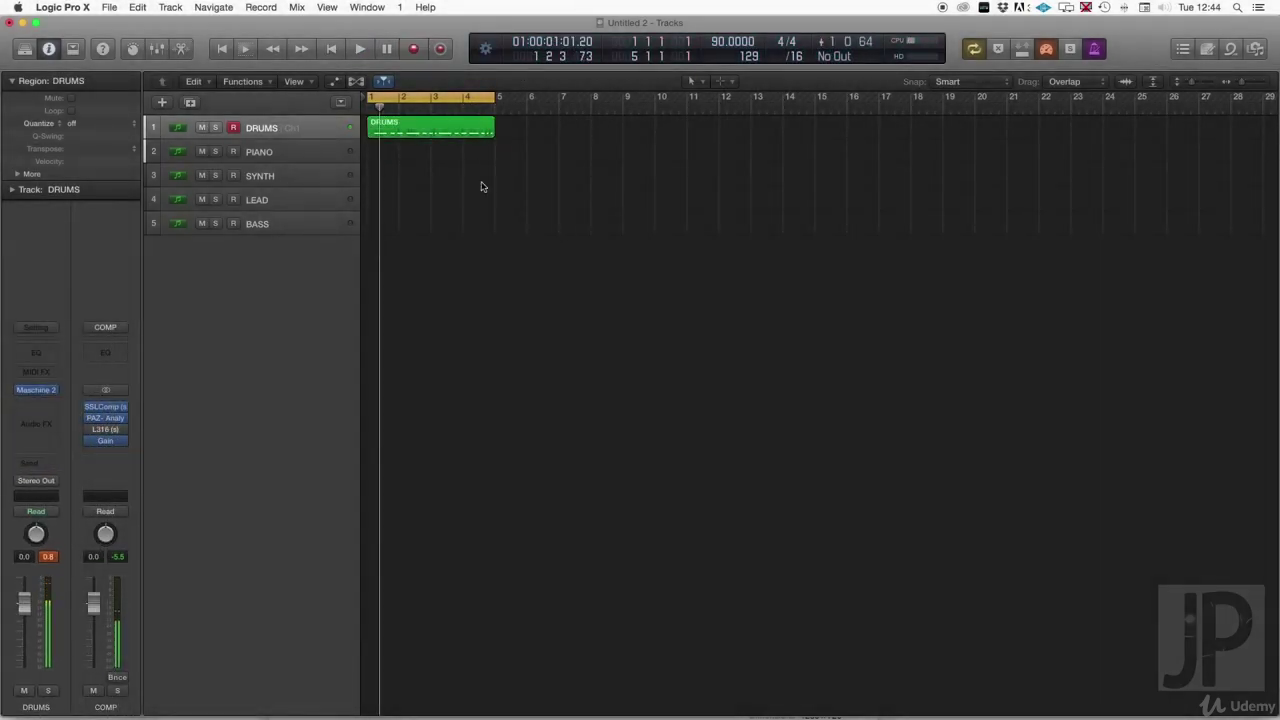
Step: Quantize all notes of the recorded DRUMS region to 1/8 Swing D
click(445, 130)
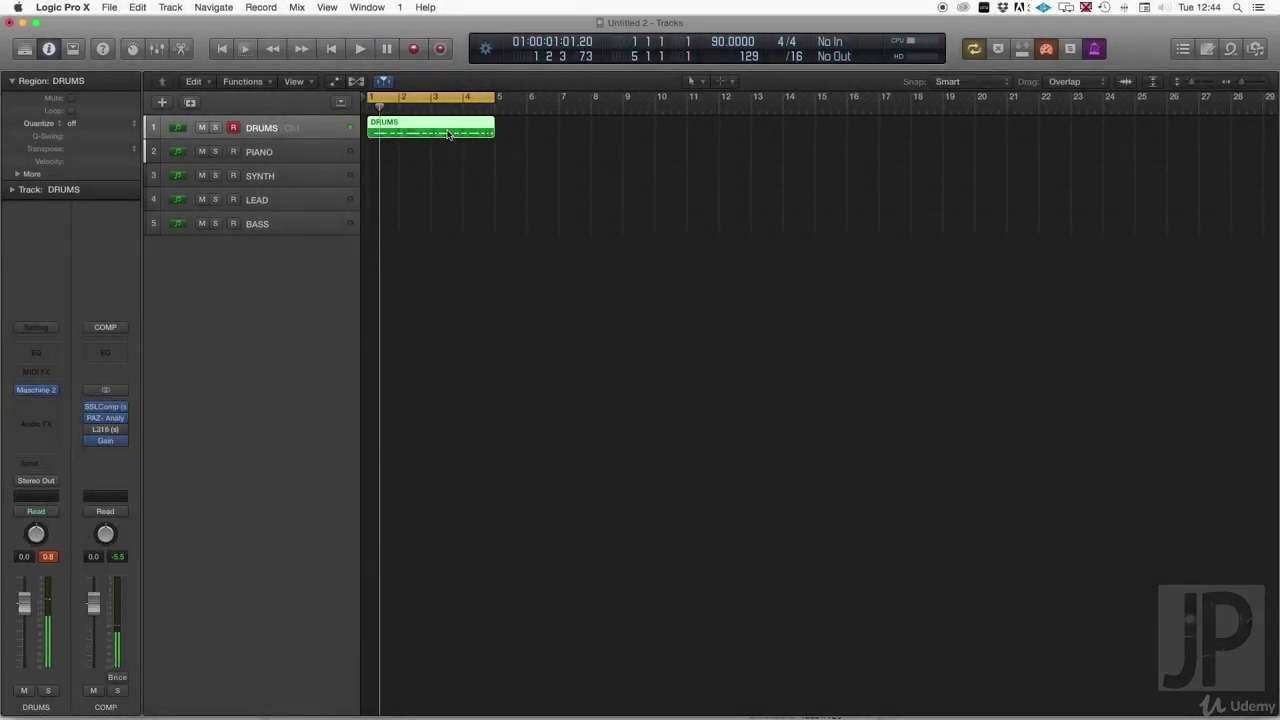
double_click(445, 130)
key(super+a)
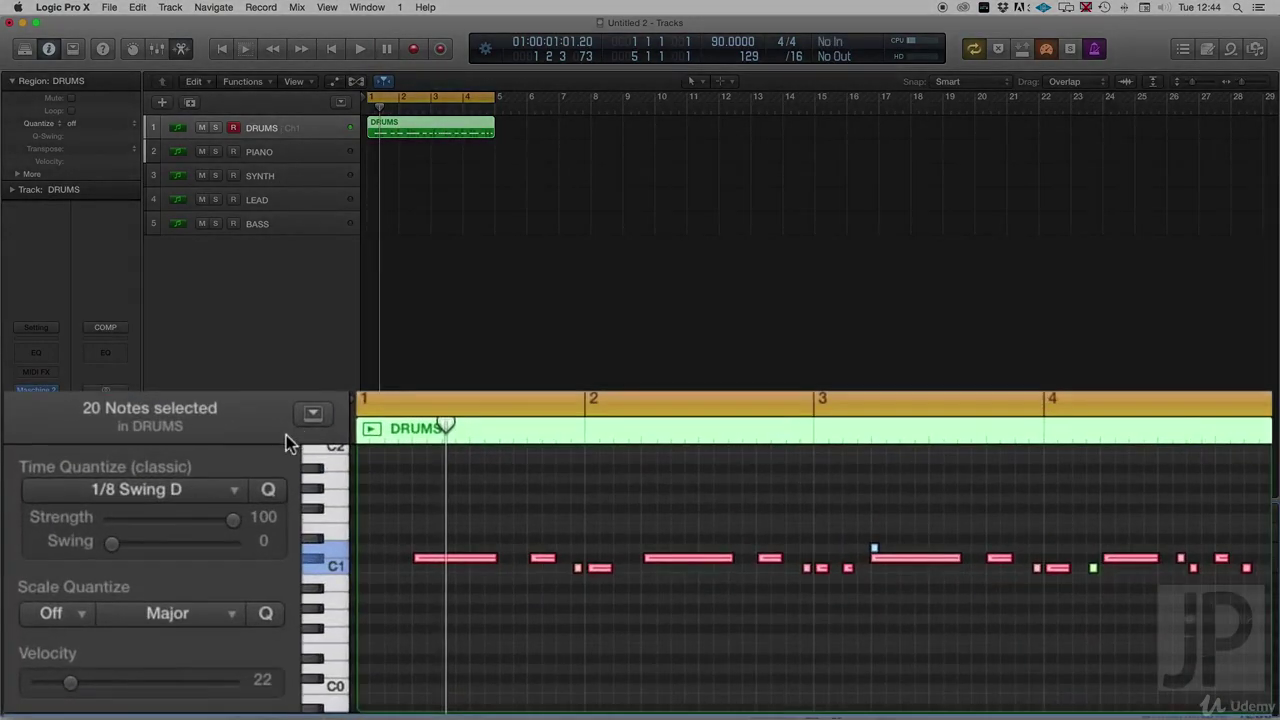
click(275, 484)
click(585, 520)
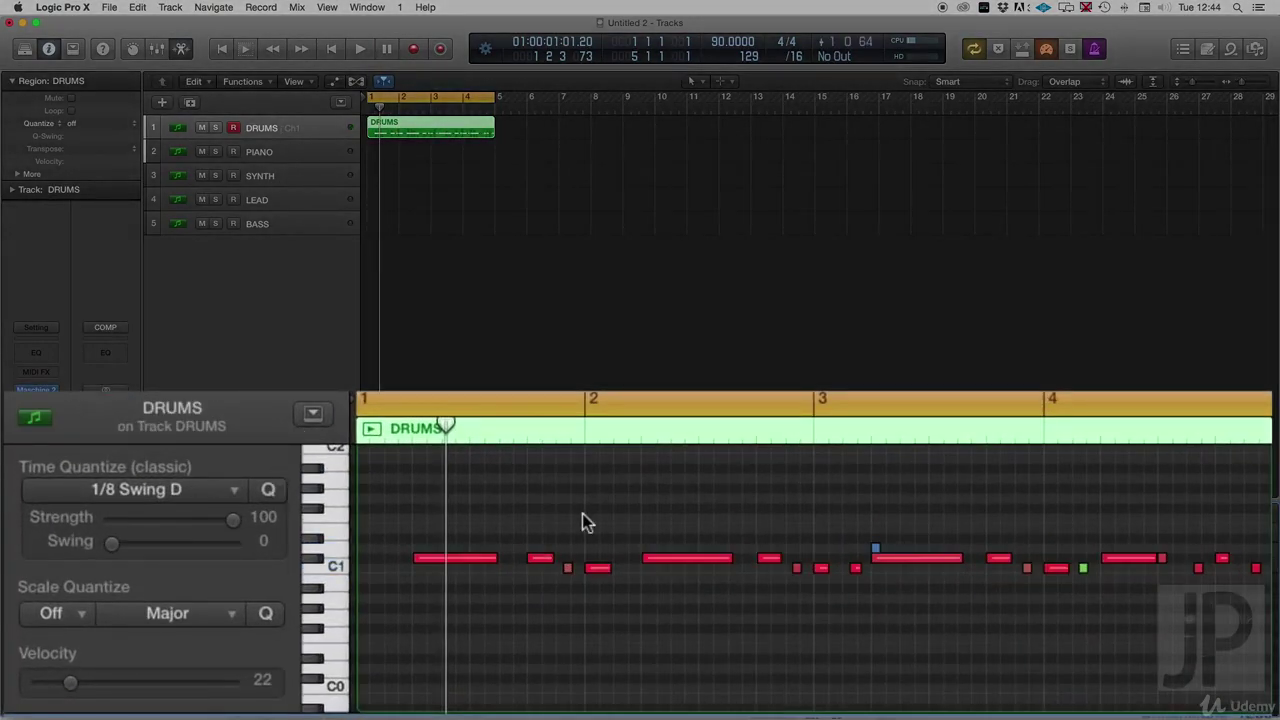
Step: Copy the kick note at bar 2 to the start of bar 1 and mute all snare notes in the DRUMS region
click(600, 570)
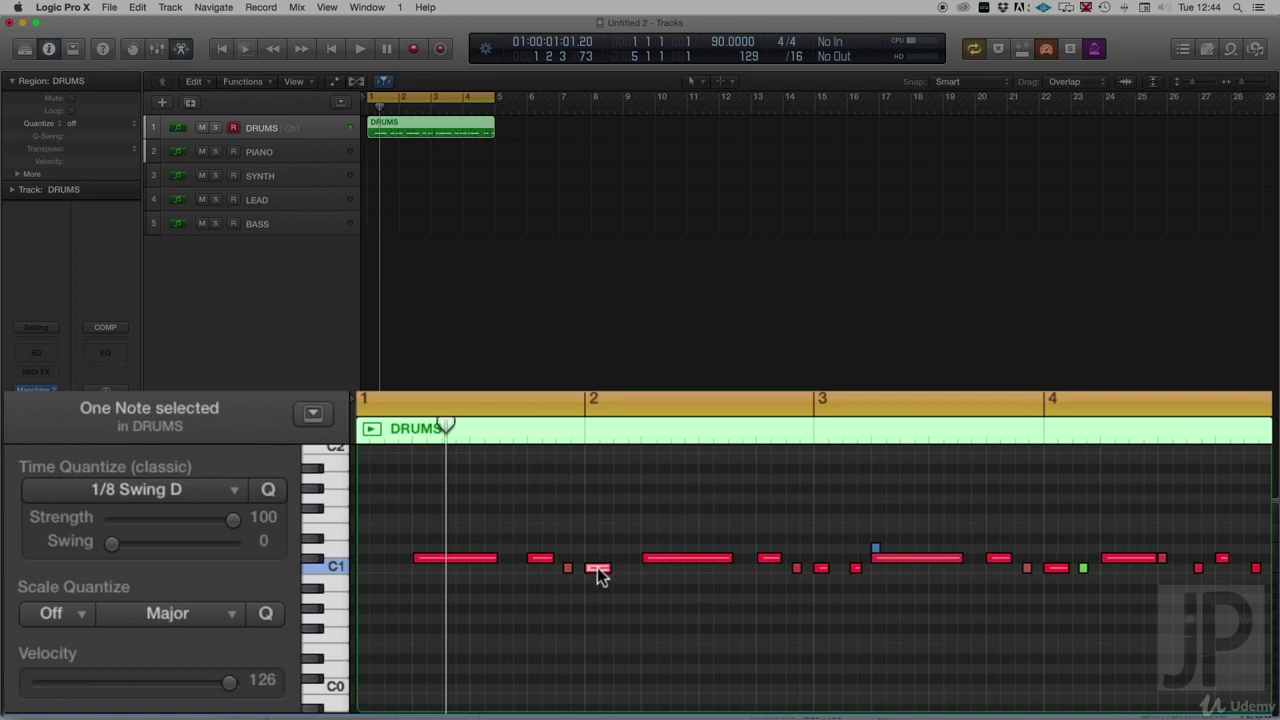
drag(597, 567, 1272, 505)
click(392, 527)
key(super+a)
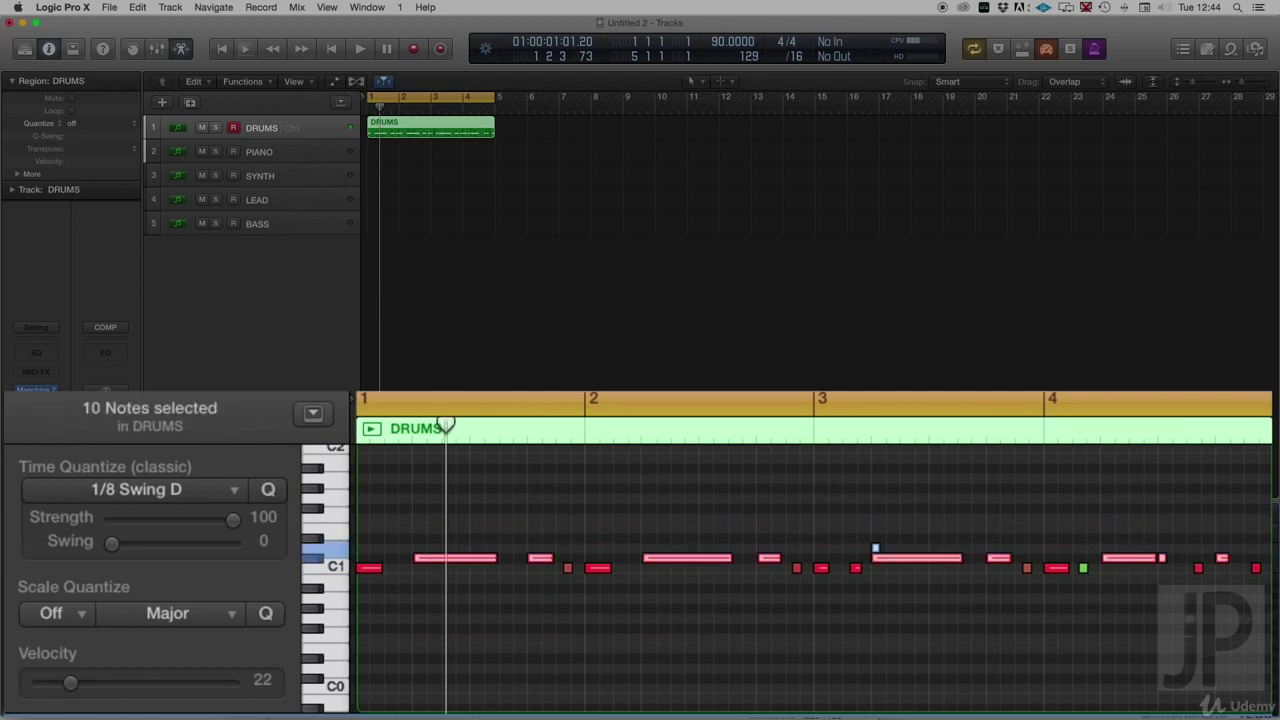
key(ctrl+m)
Step: Bounce the DRUMS region in place to a new track, naming the bounce Kick
right_click(455, 133)
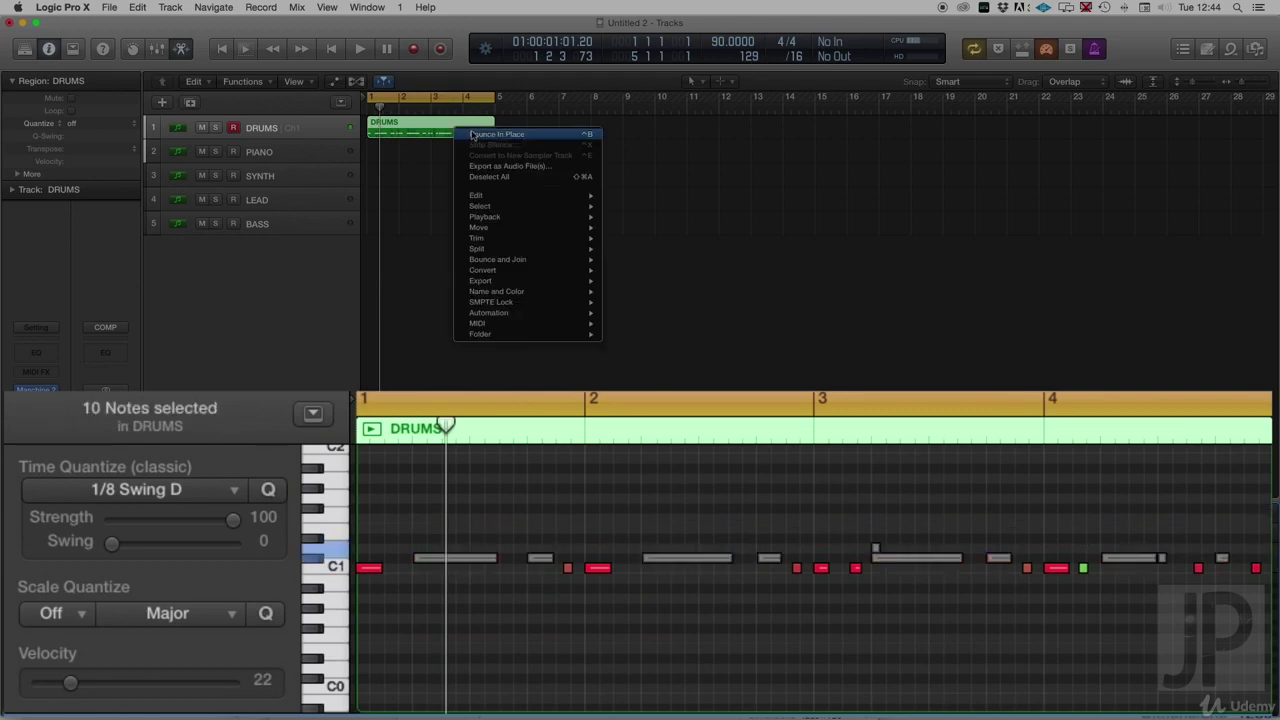
click(548, 214)
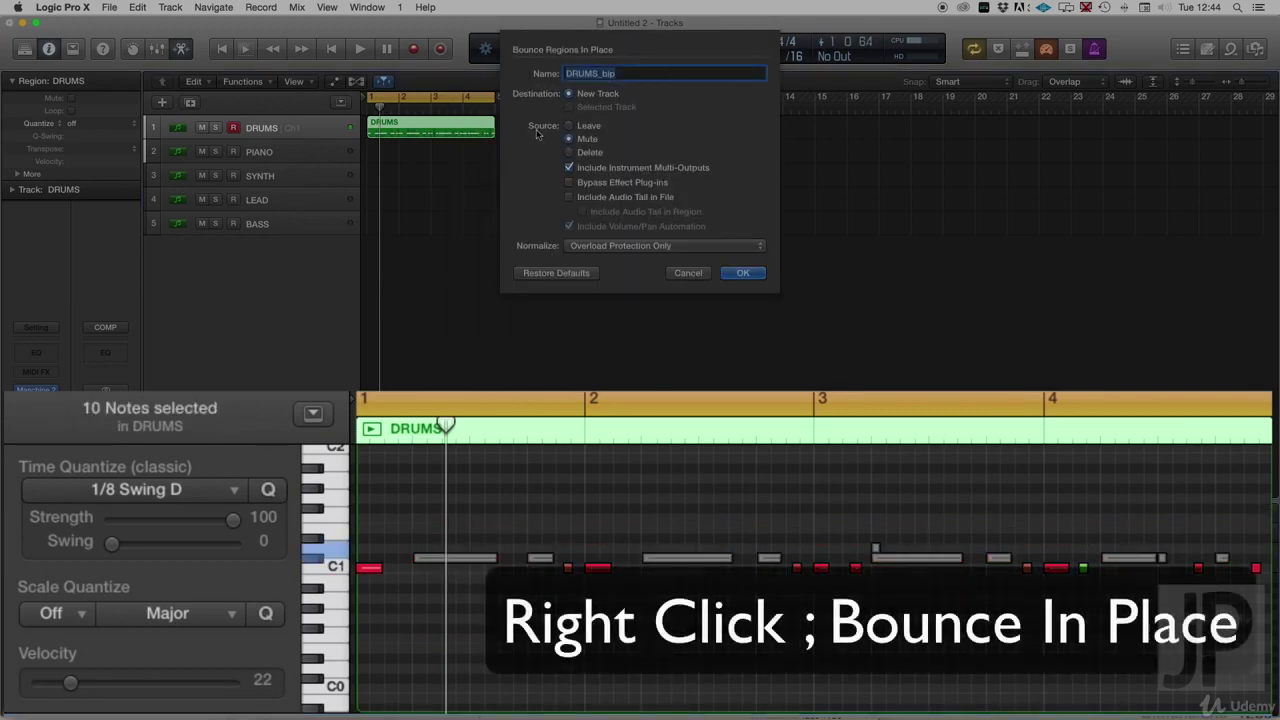
text(Drums)
key(Return)
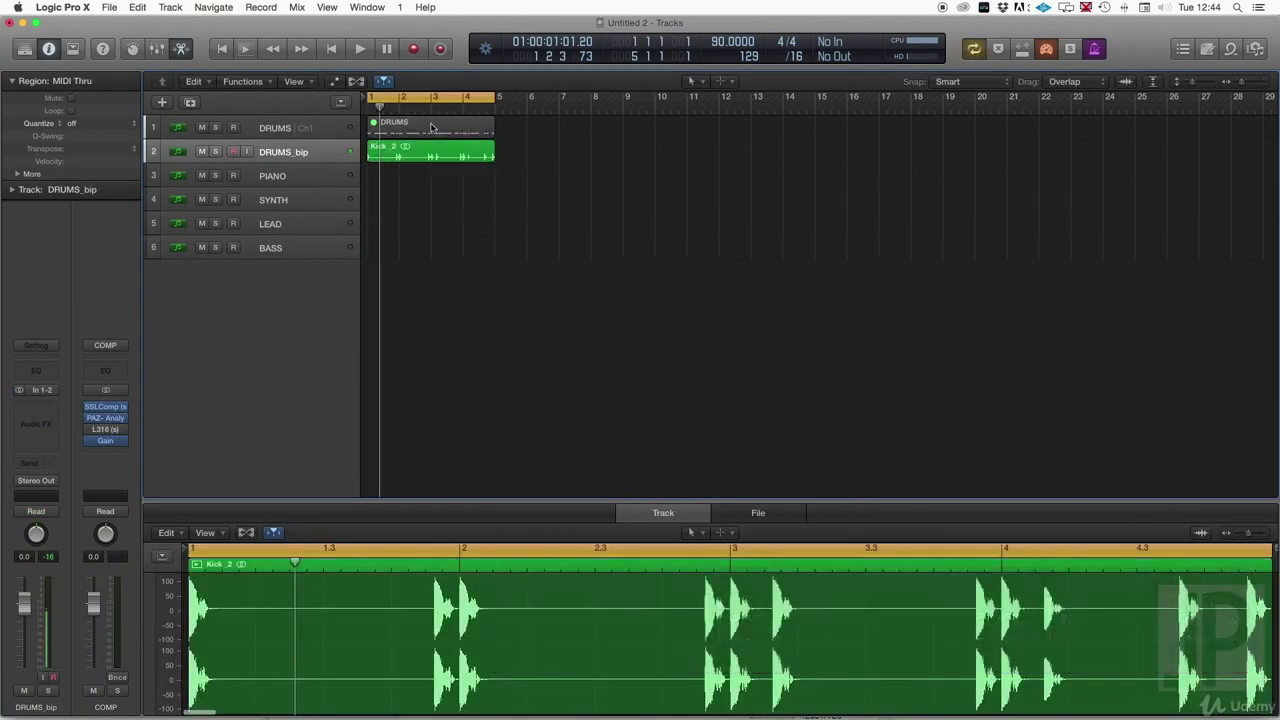
Step: Unmute the DRUMS region and its snare notes, and mute the kick notes instead
click(432, 127)
key(ctrl+m)
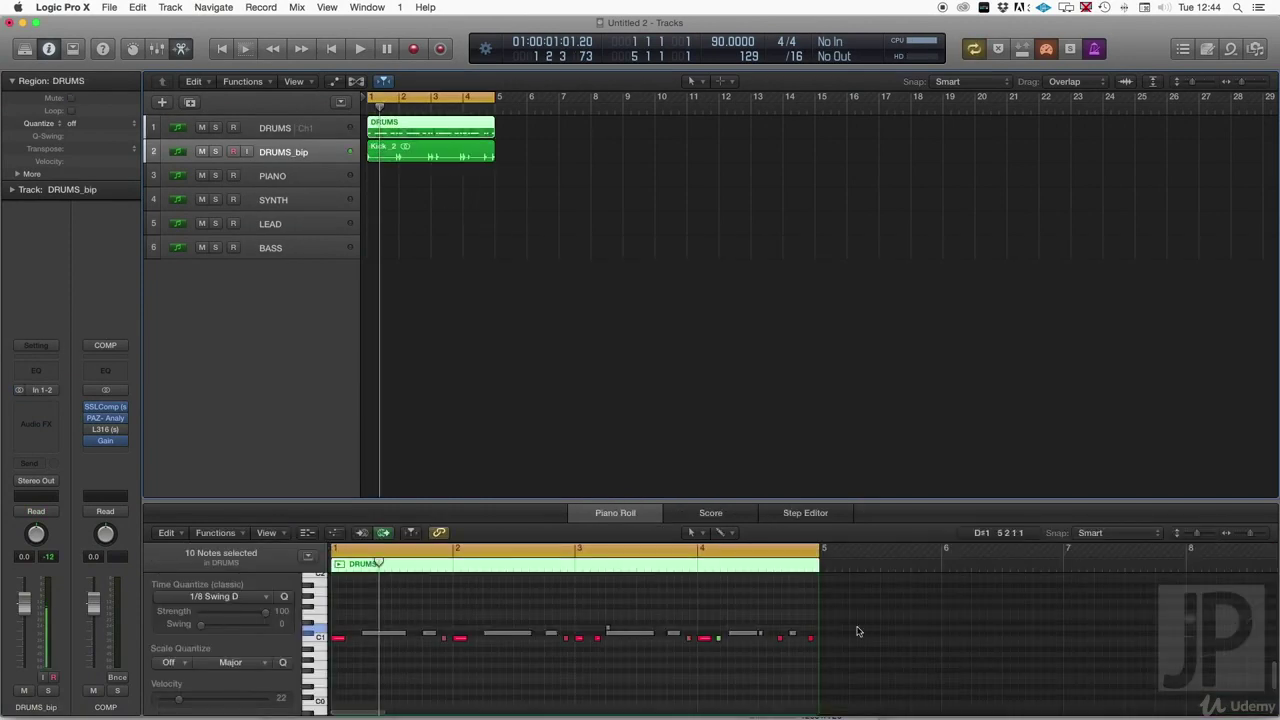
click(862, 631)
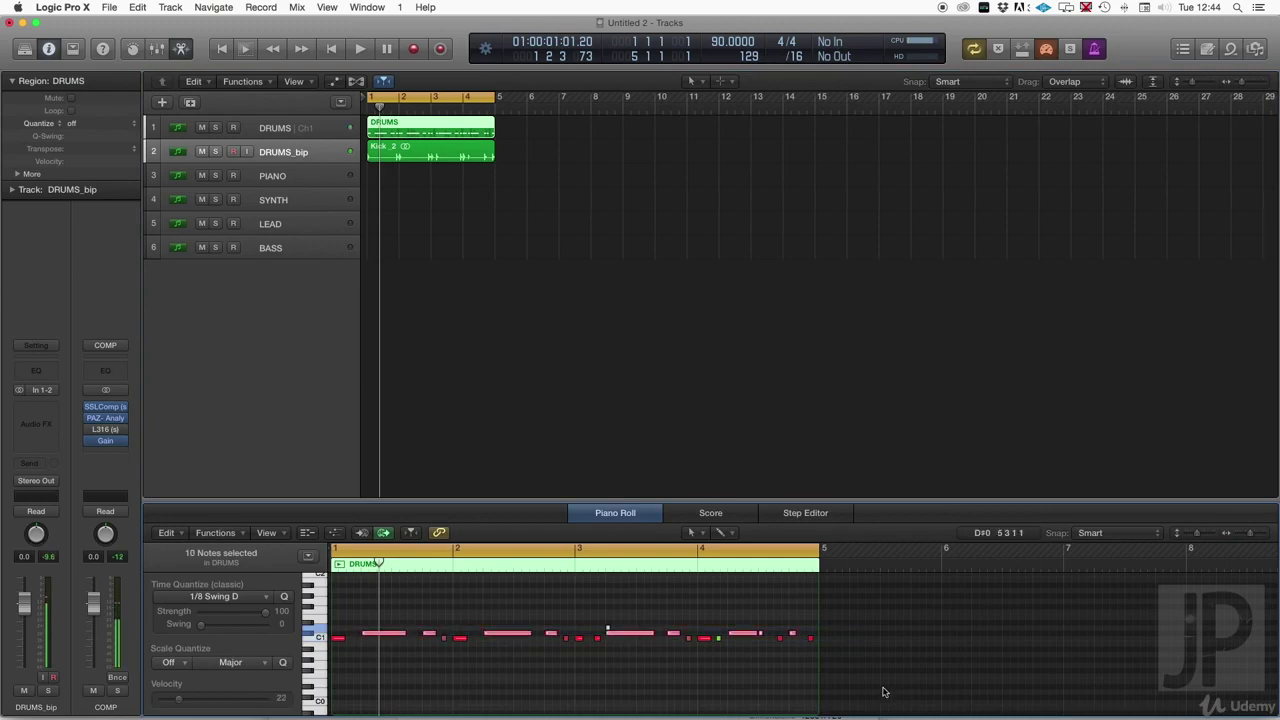
drag(918, 672, 334, 636)
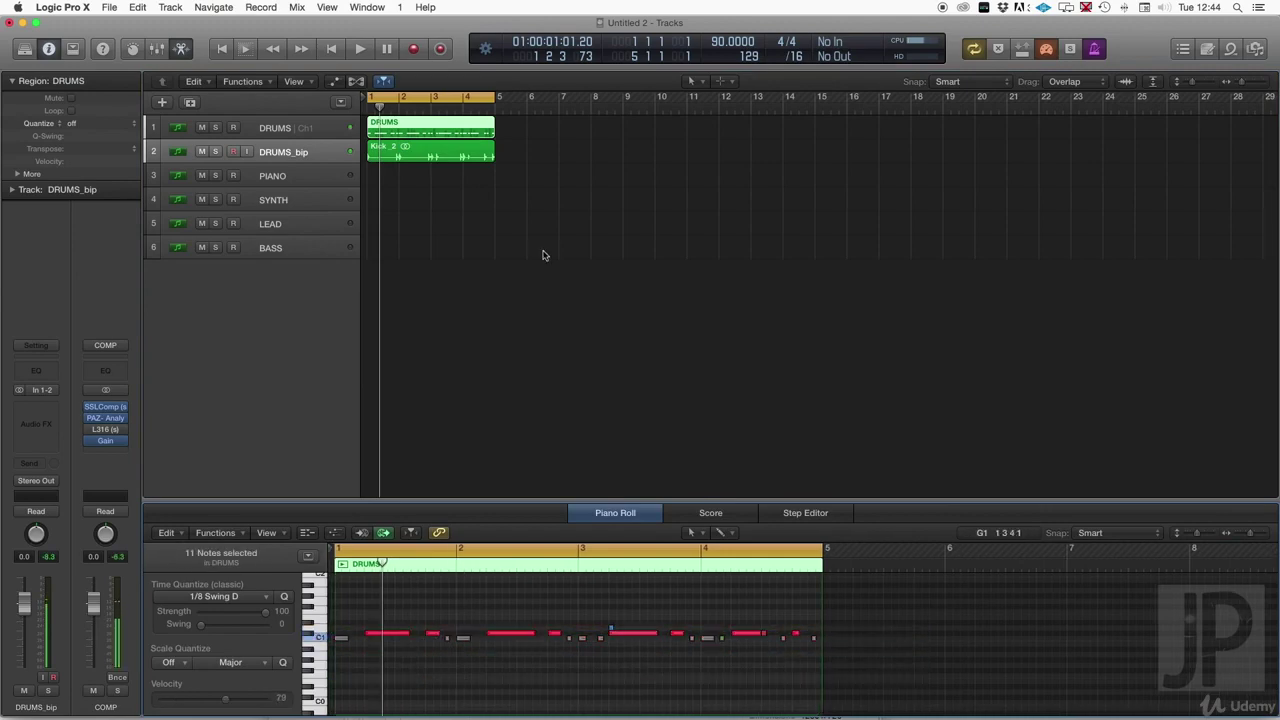
Step: Bounce the DRUMS region in place to a new track, naming the bounce Snare
right_click(465, 134)
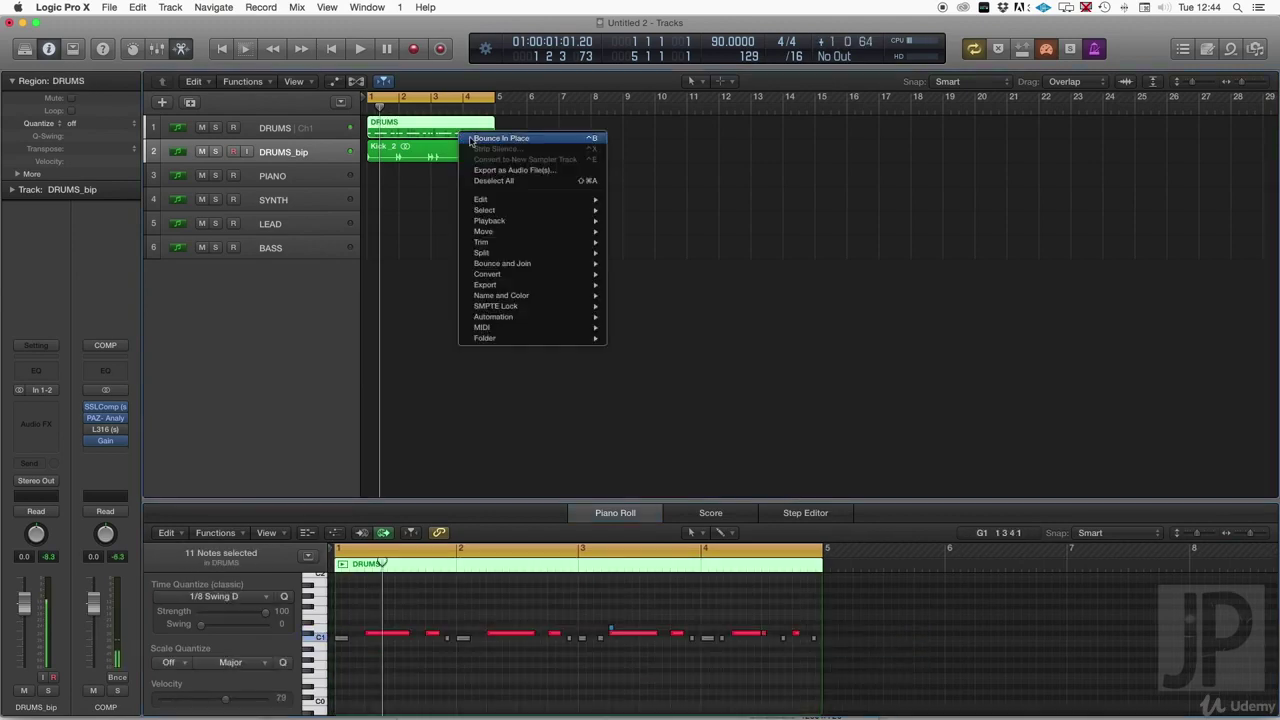
click(500, 138)
text(Snar)
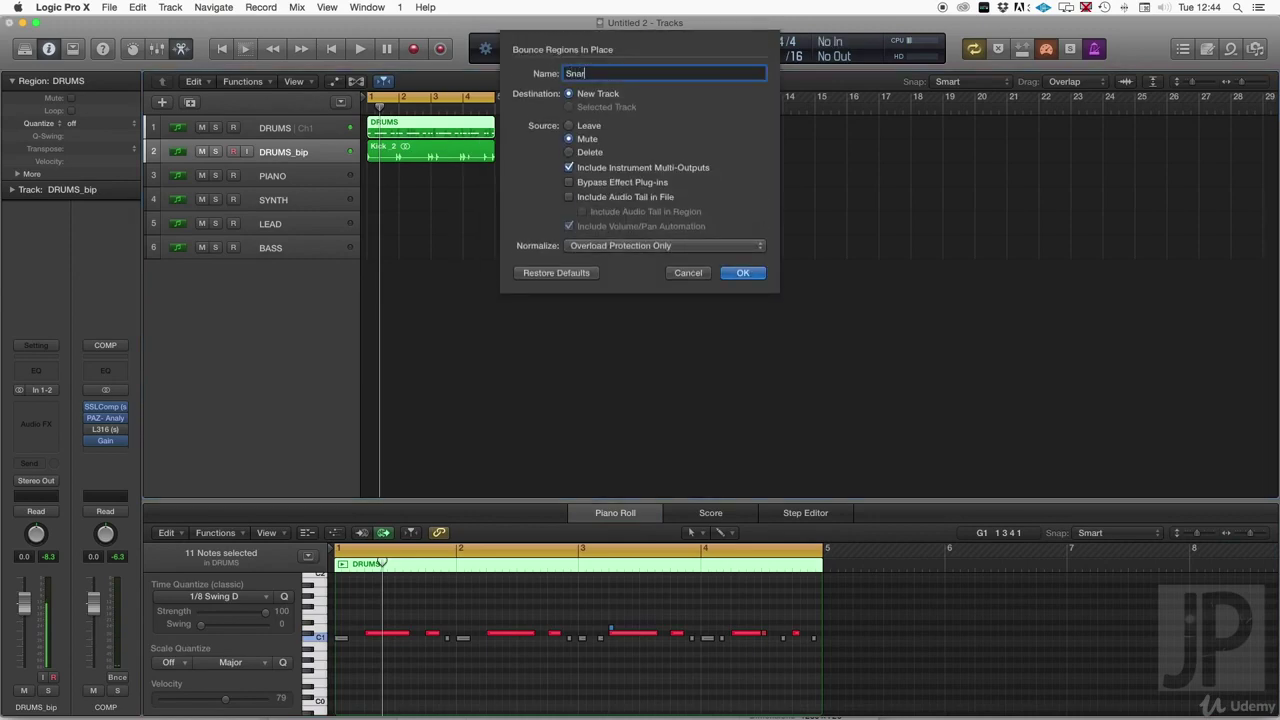
text(e)
key(Return)
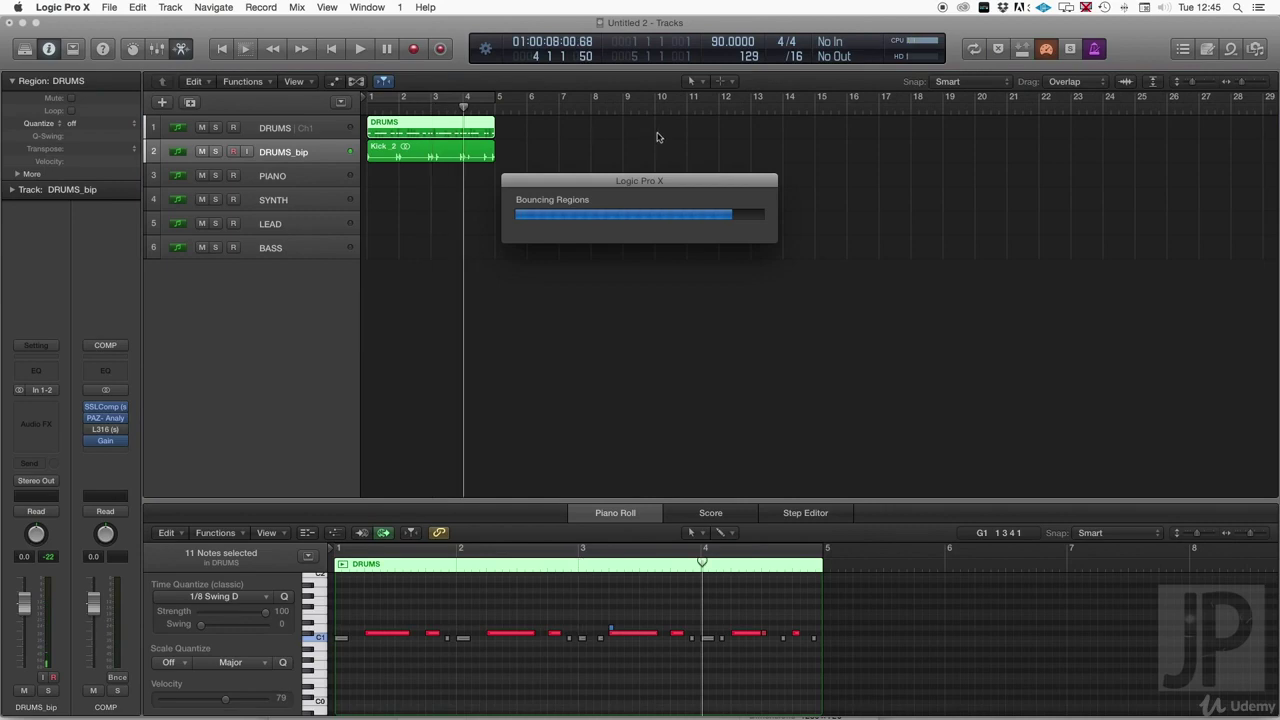
Step: Delete the MIDI region on the DRUMS track and record a new four-bar part there over the bounced kick and snare
click(422, 124)
key(Delete)
click(292, 121)
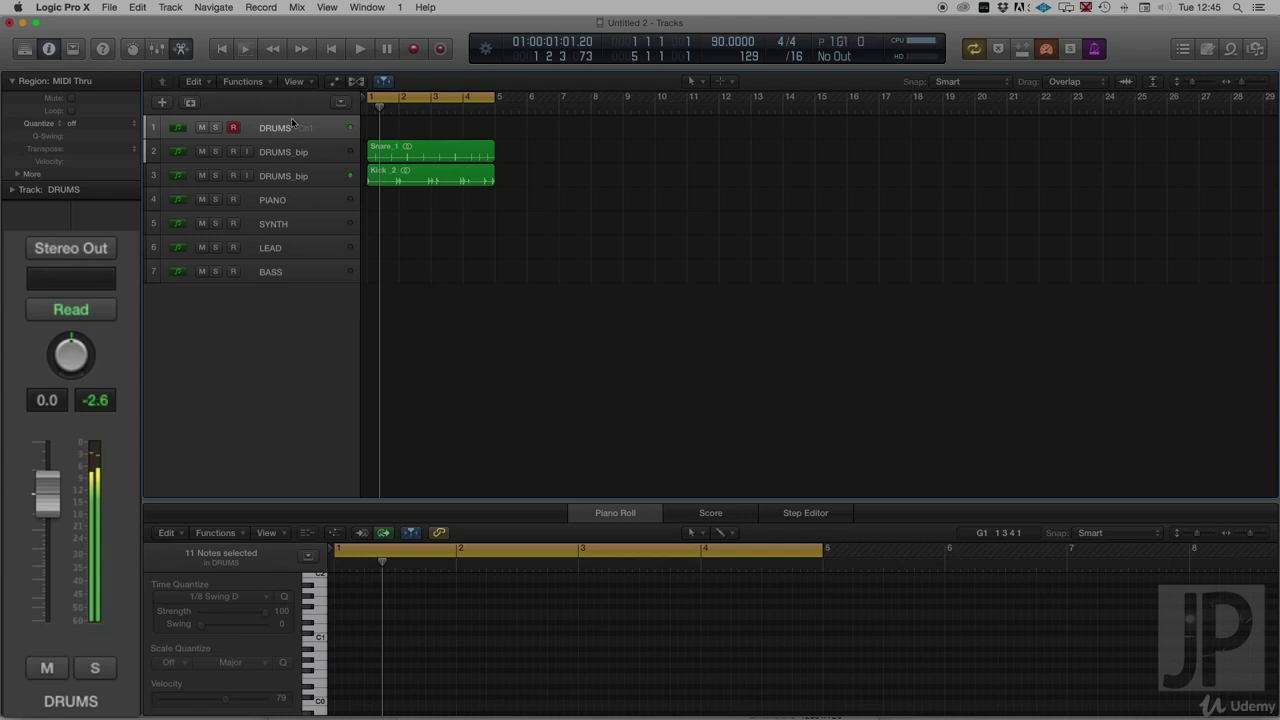
key(r)
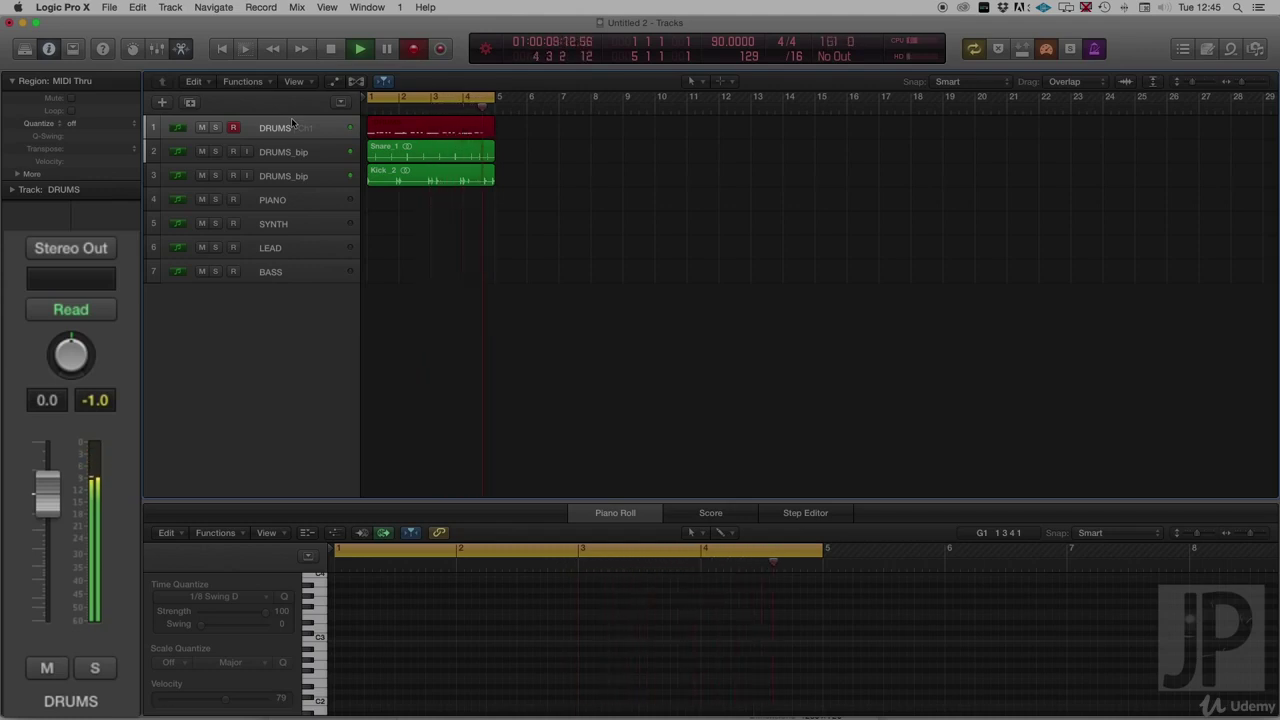
key(space)
Step: Play back the drum loop and examine the bounced snare and kick regions
key(space)
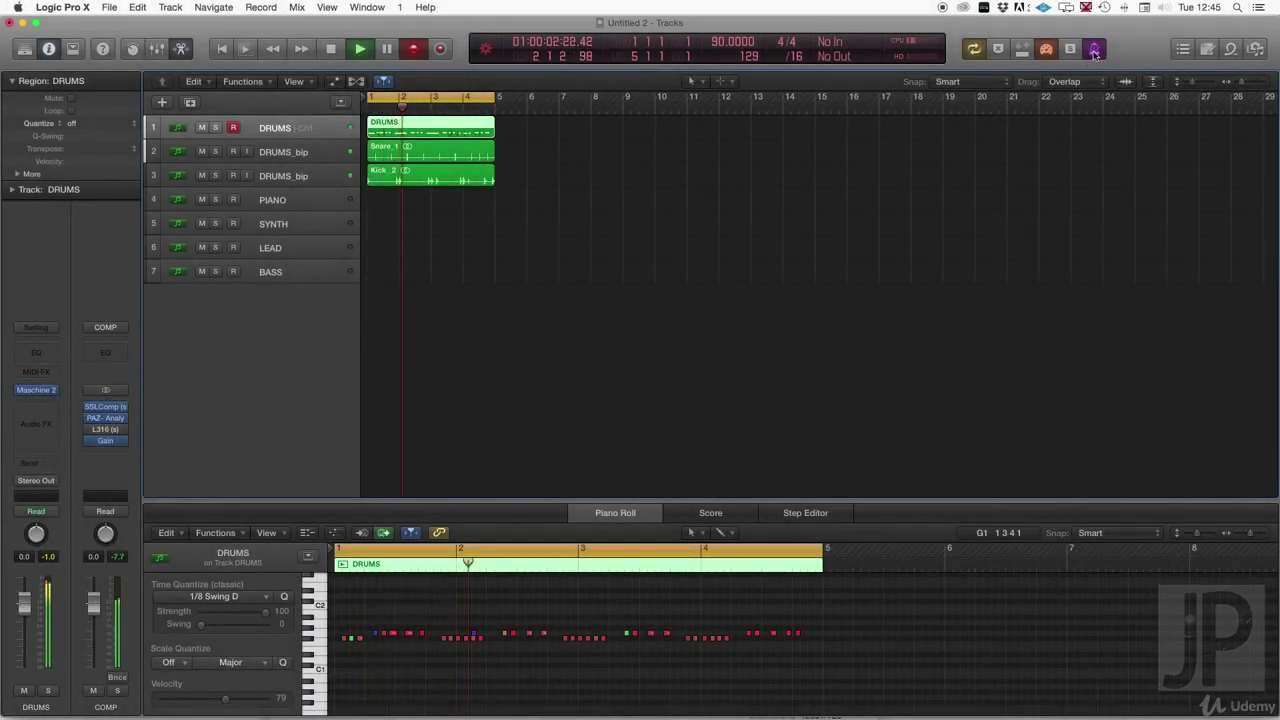
key(space)
click(456, 186)
click(452, 148)
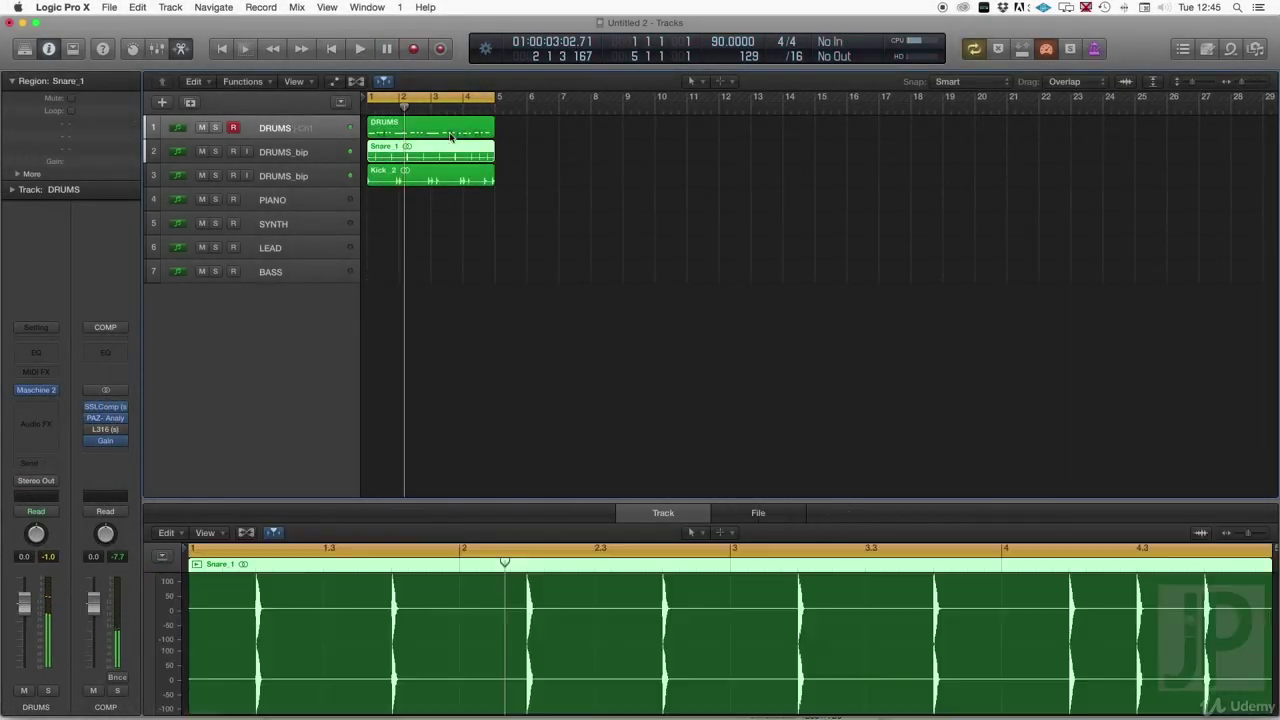
click(553, 182)
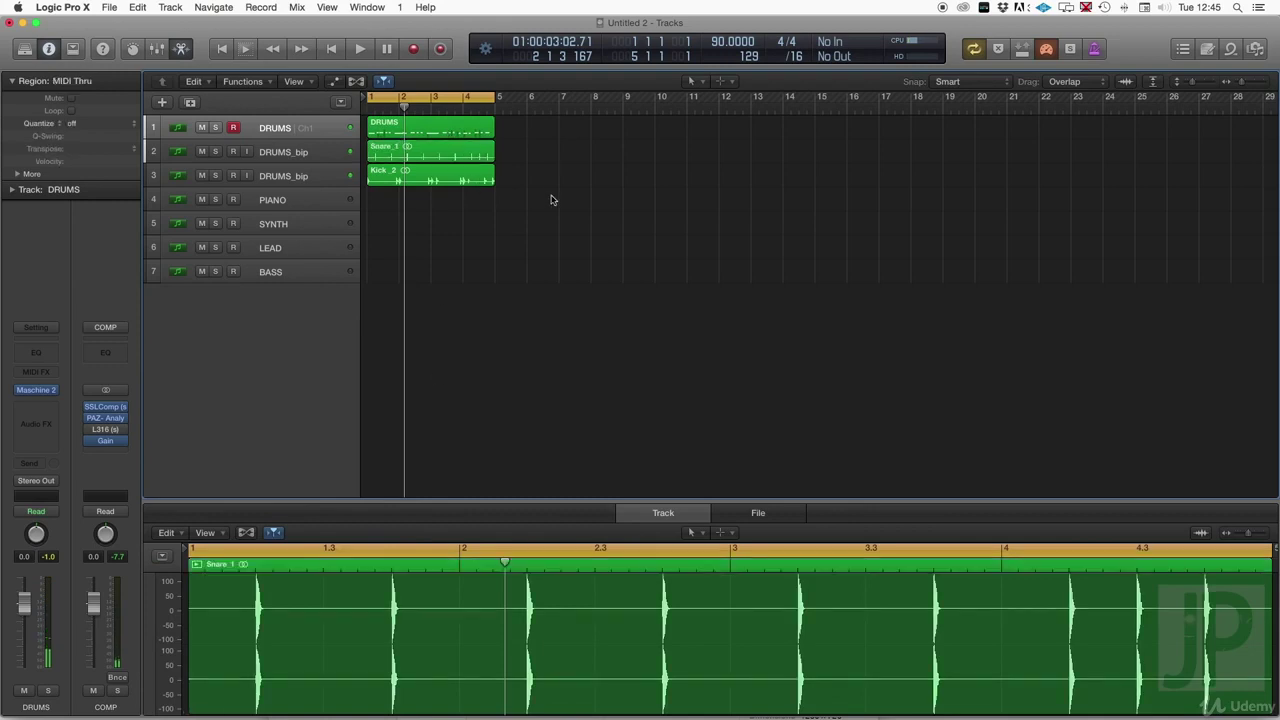
click(465, 181)
scroll(465, 181, up, 5)
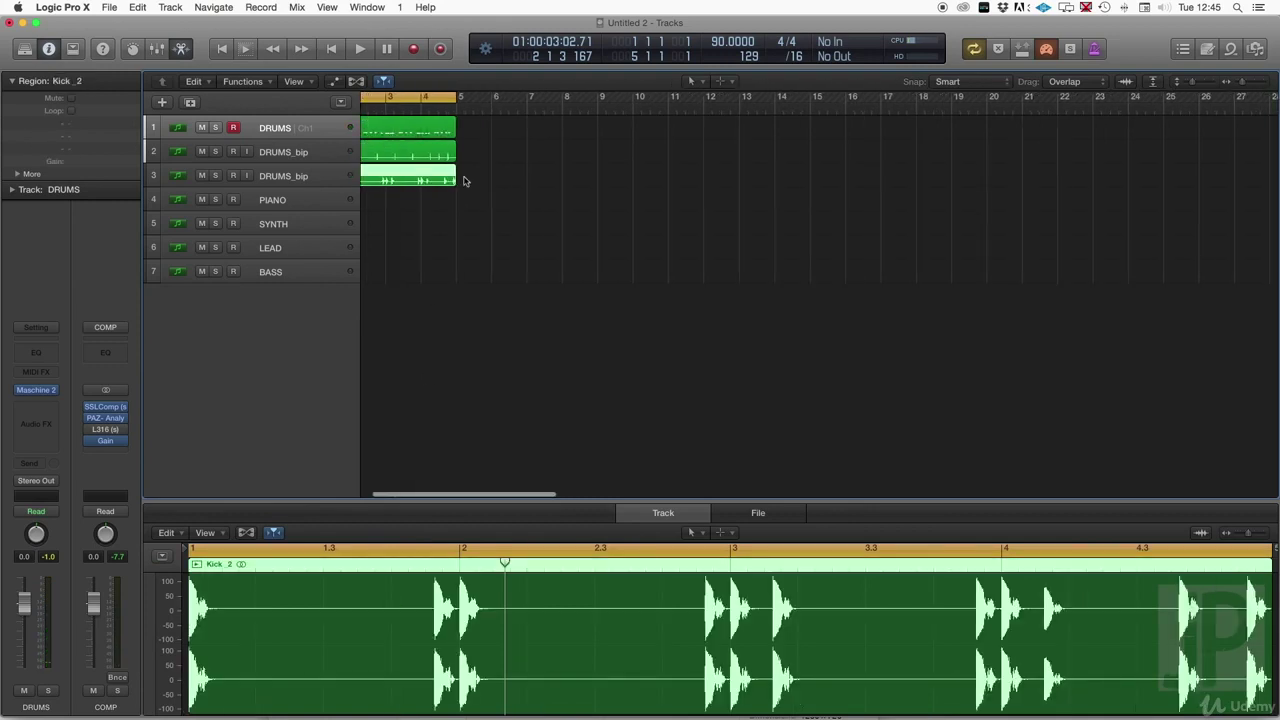
Step: Quantize all notes of the new DRUMS region to 1/16 Note
click(510, 125)
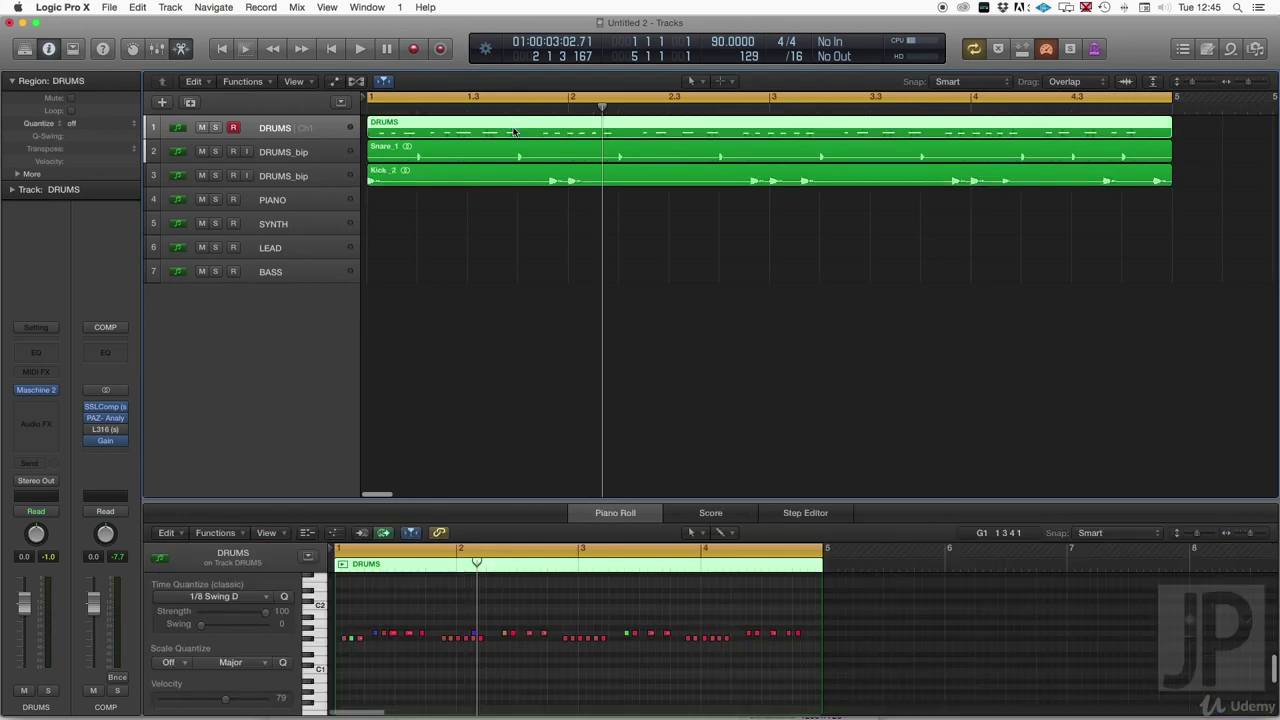
click(266, 597)
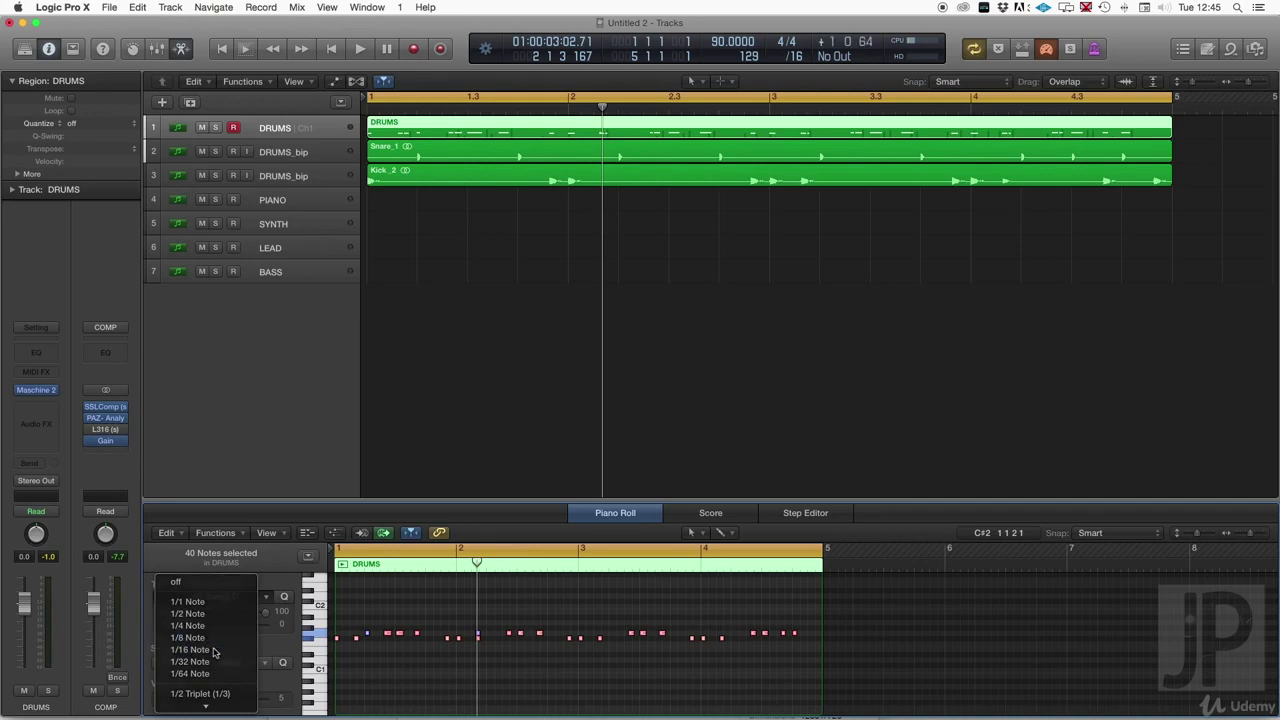
click(214, 651)
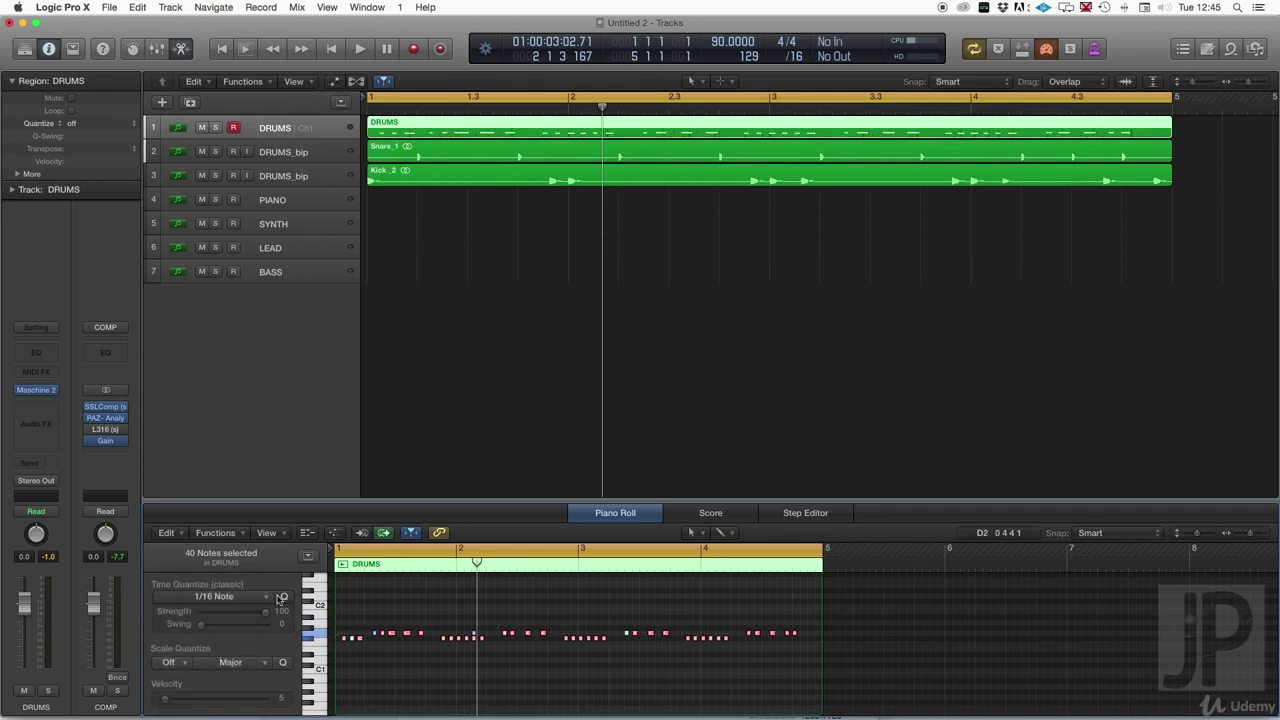
click(502, 408)
Step: Bounce the DRUMS region in place to a new track, naming the bounce hats
right_click(438, 124)
click(452, 131)
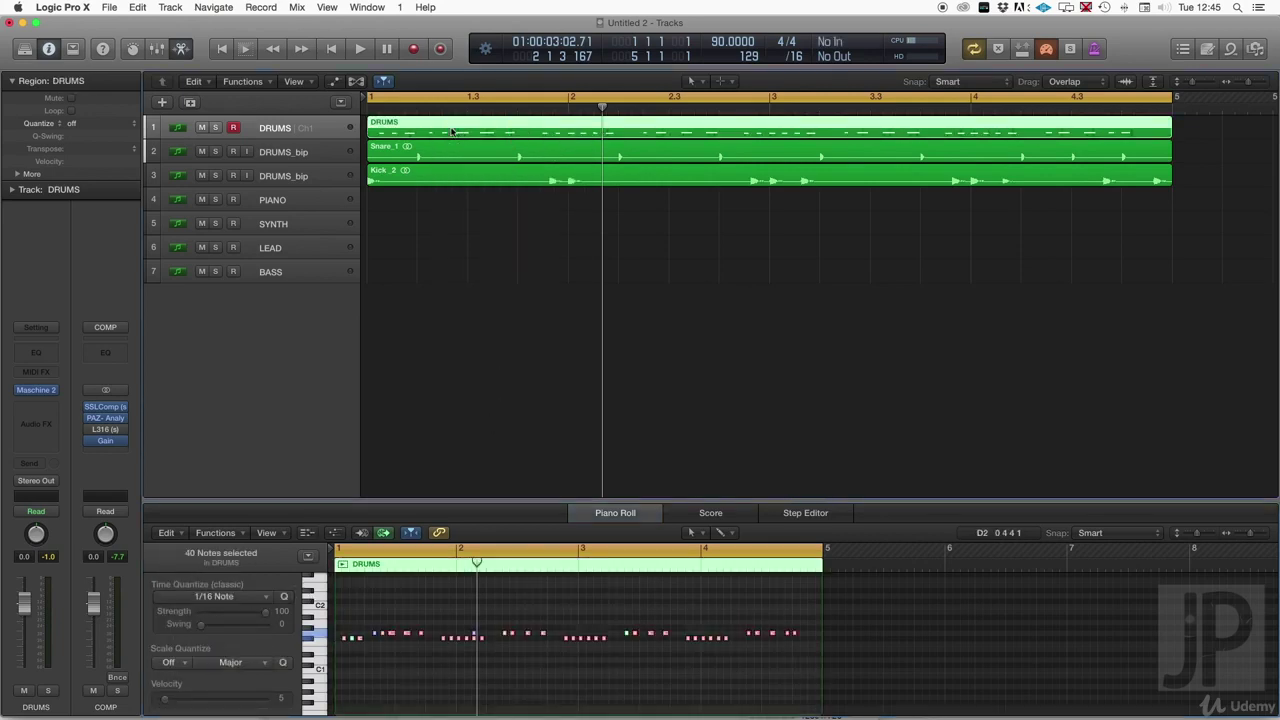
text(Hat)
key(Return)
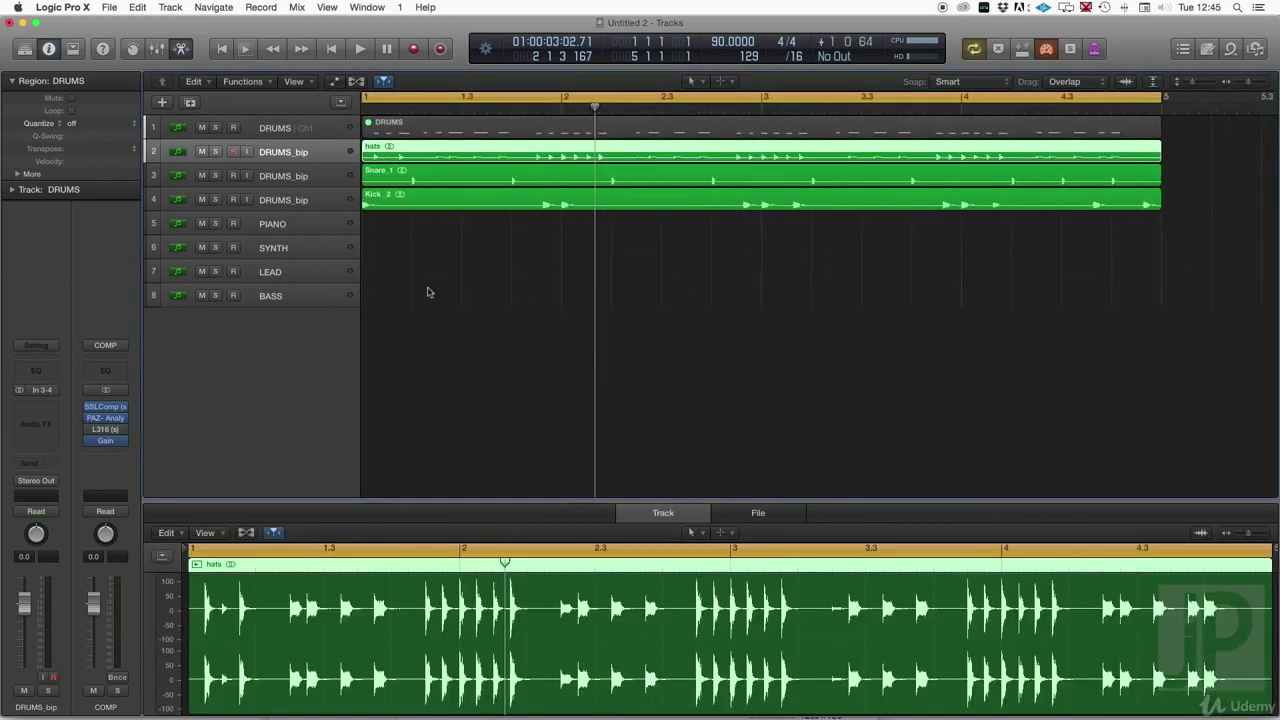
Step: Remove the DRUMS MIDI region and the bounced kick region, and record a new four-bar kick part on the DRUMS track
click(374, 124)
click(325, 128)
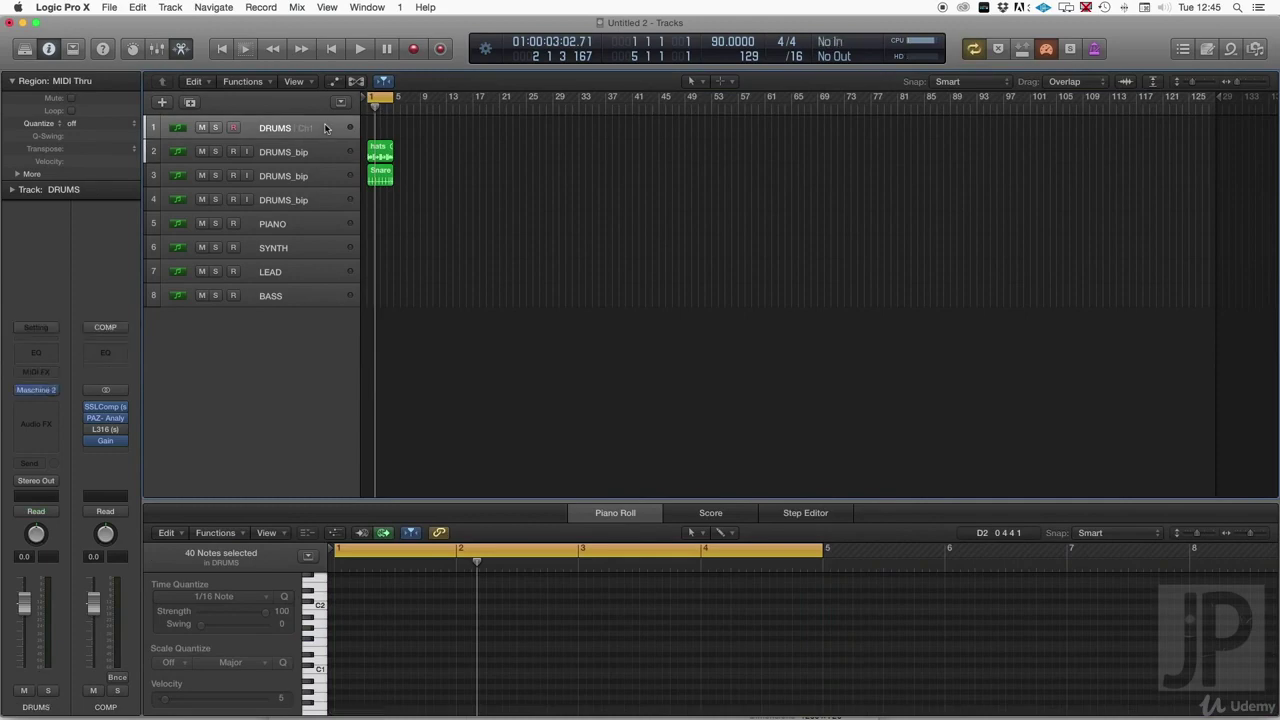
key(r)
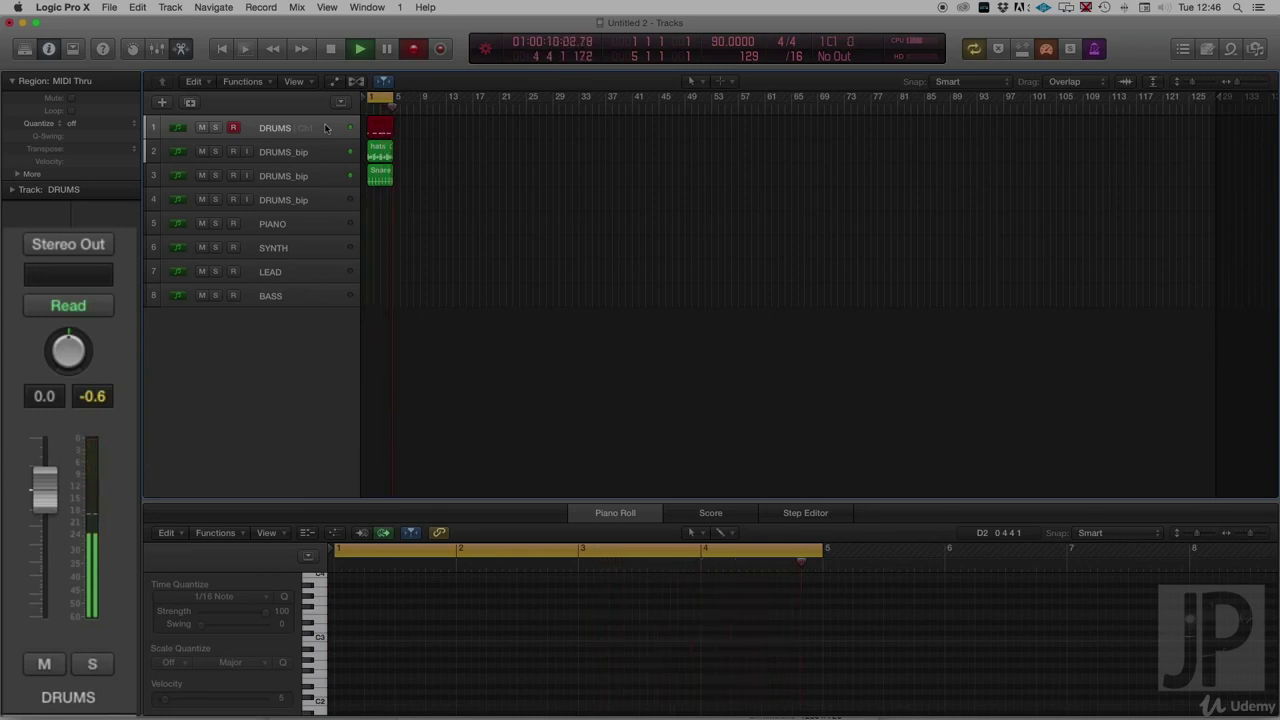
key(space)
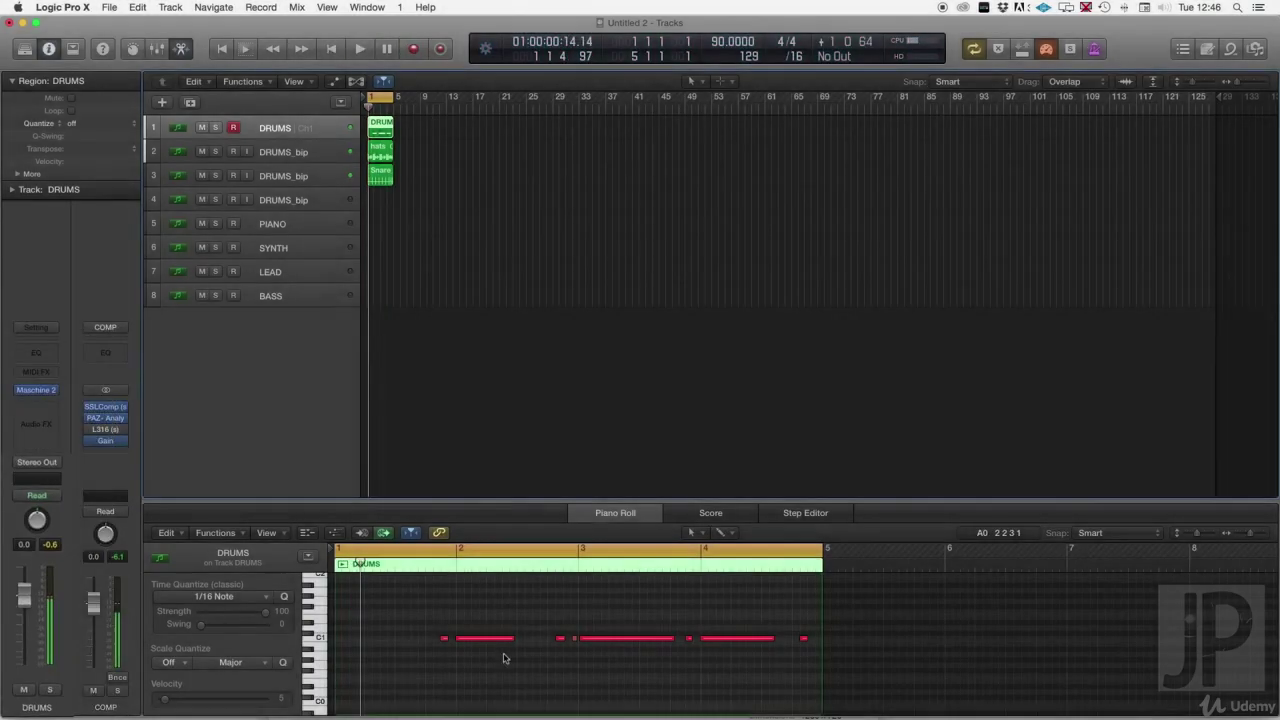
Step: Copy the long C1 note at the start of bar 2 to the beginning of bar 1 in the DRUMS region
drag(484, 640, 363, 641)
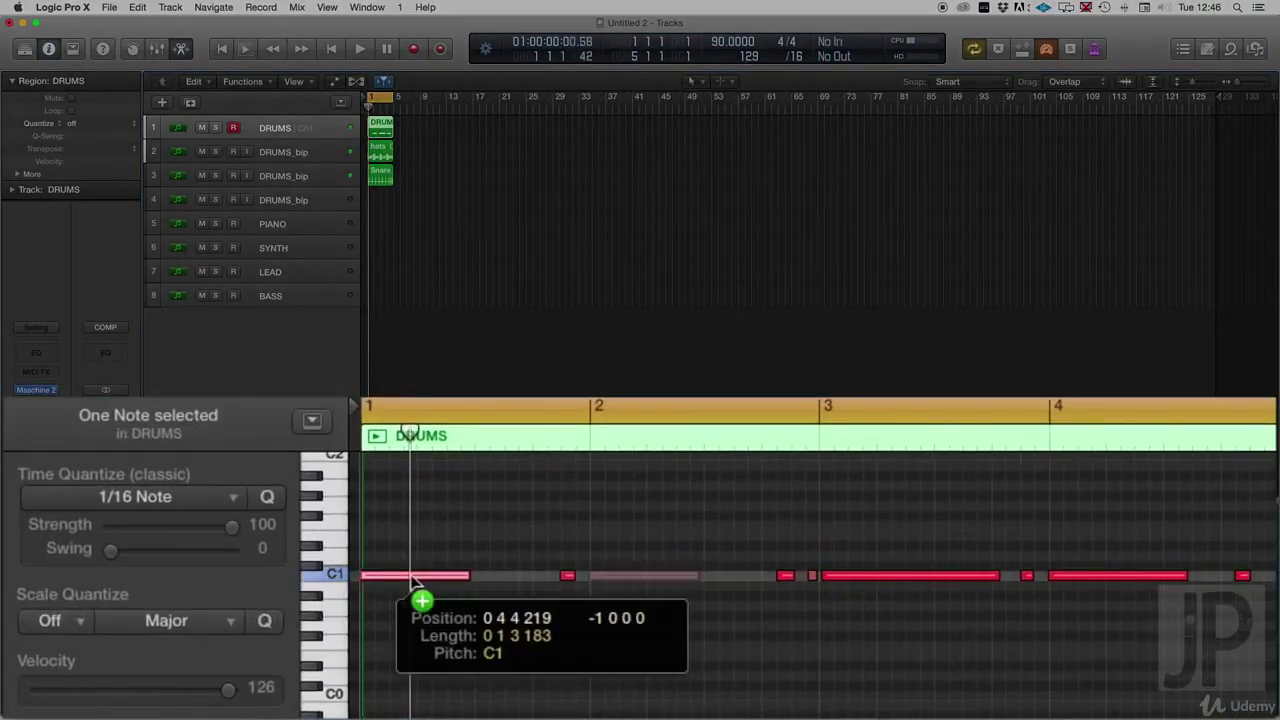
drag(411, 576, 437, 583)
click(458, 540)
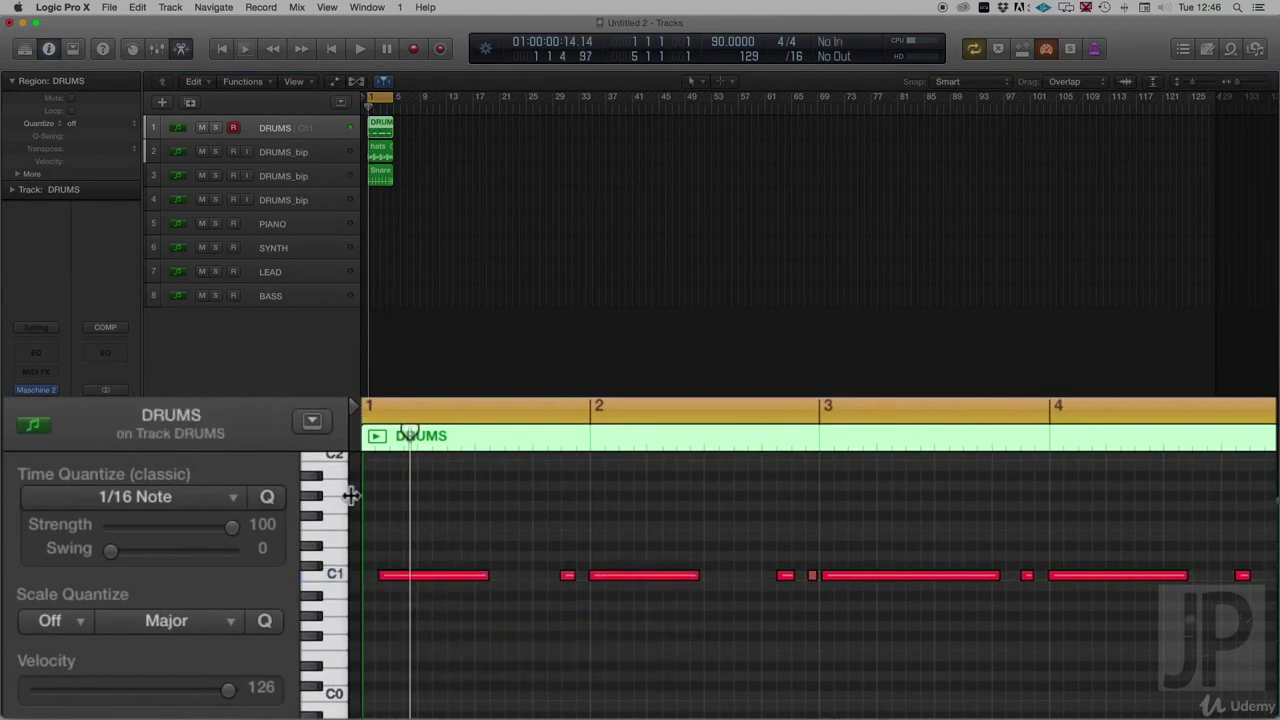
Step: Quantize all kick notes to 1/16 Note and move the first C1 note back to the exact start of bar 1
key(super+a)
click(267, 497)
key(super+Right)
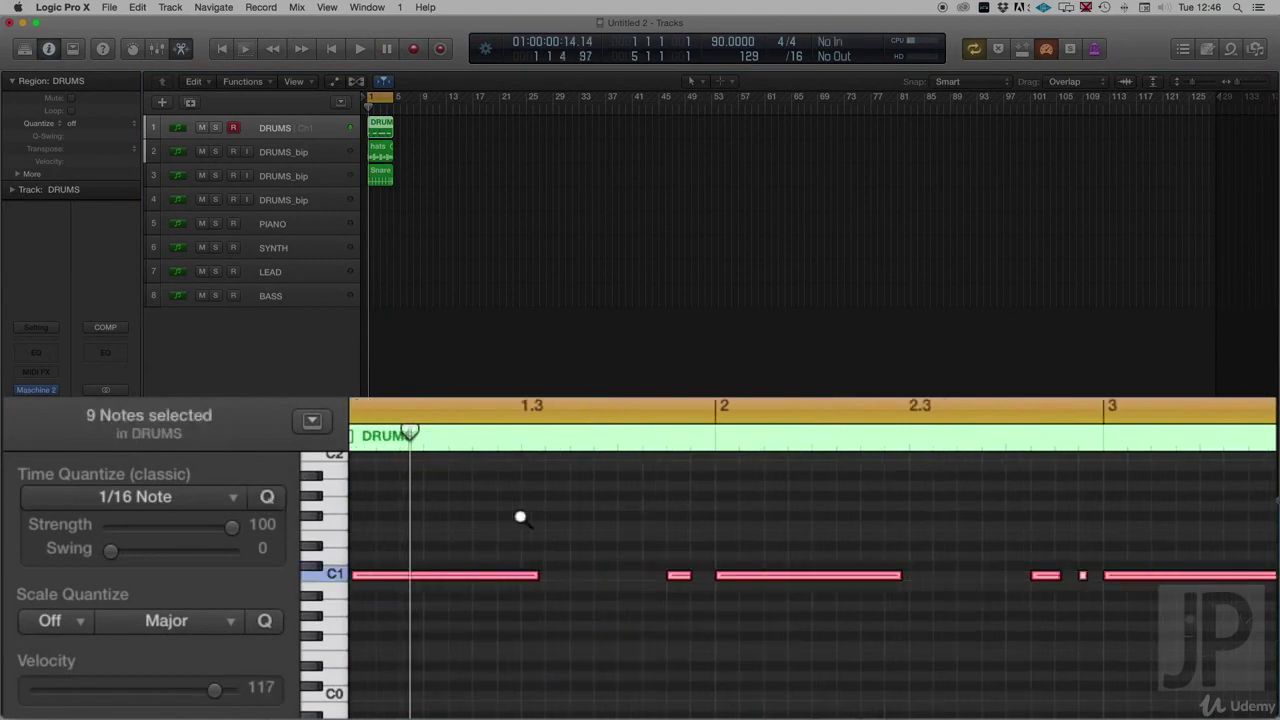
click(619, 538)
click(556, 578)
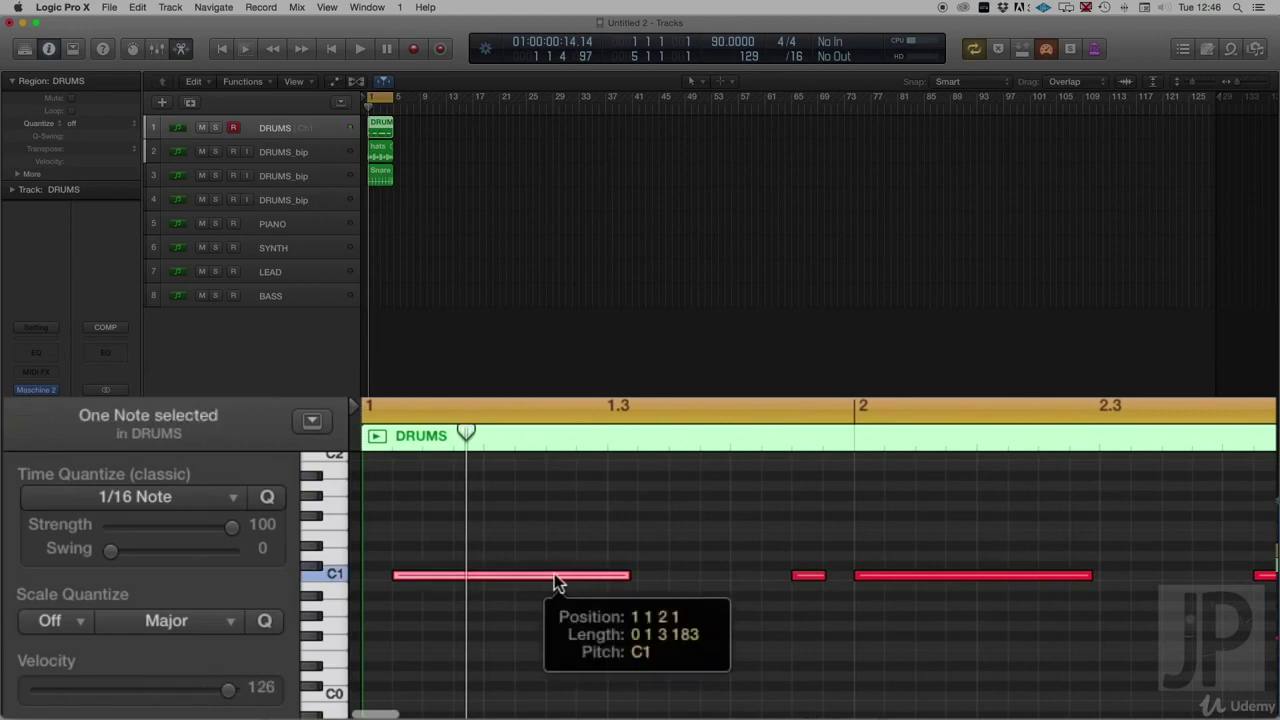
drag(556, 580, 534, 580)
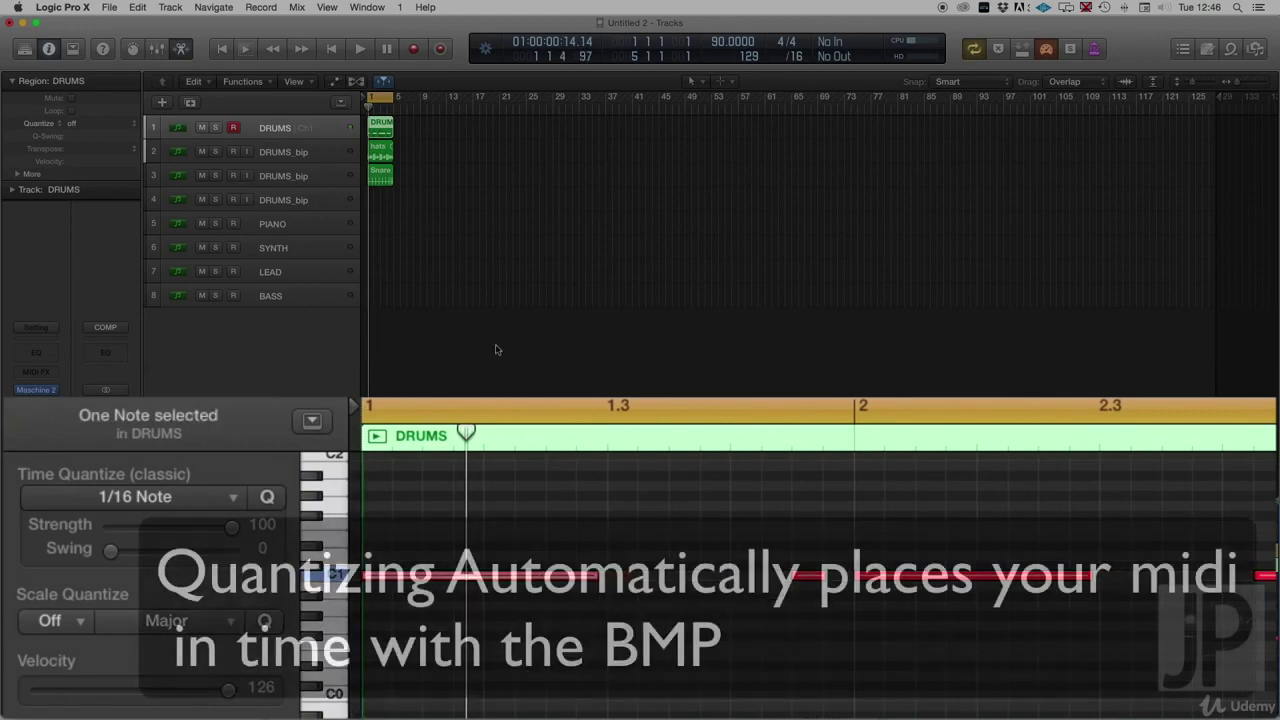
Step: Bounce the new DRUMS region in place to a new track, naming the bounce Kick
right_click(377, 125)
click(387, 130)
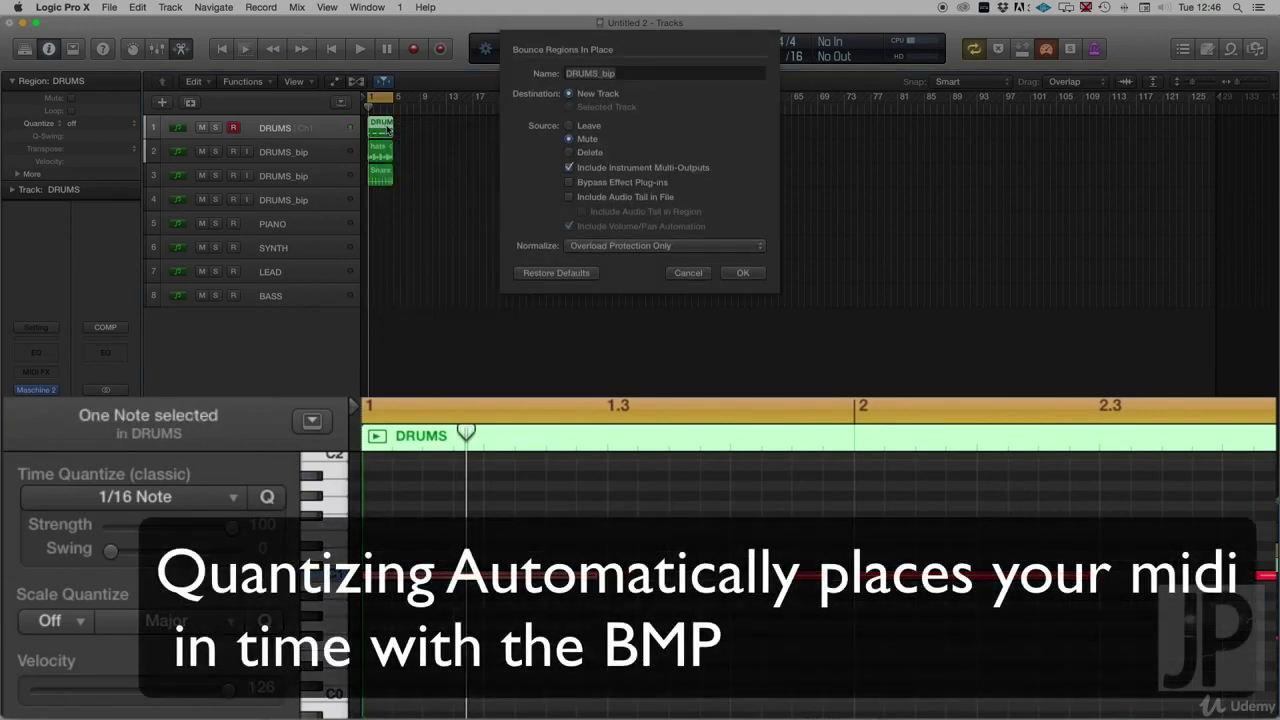
text(Kick)
key(Return)
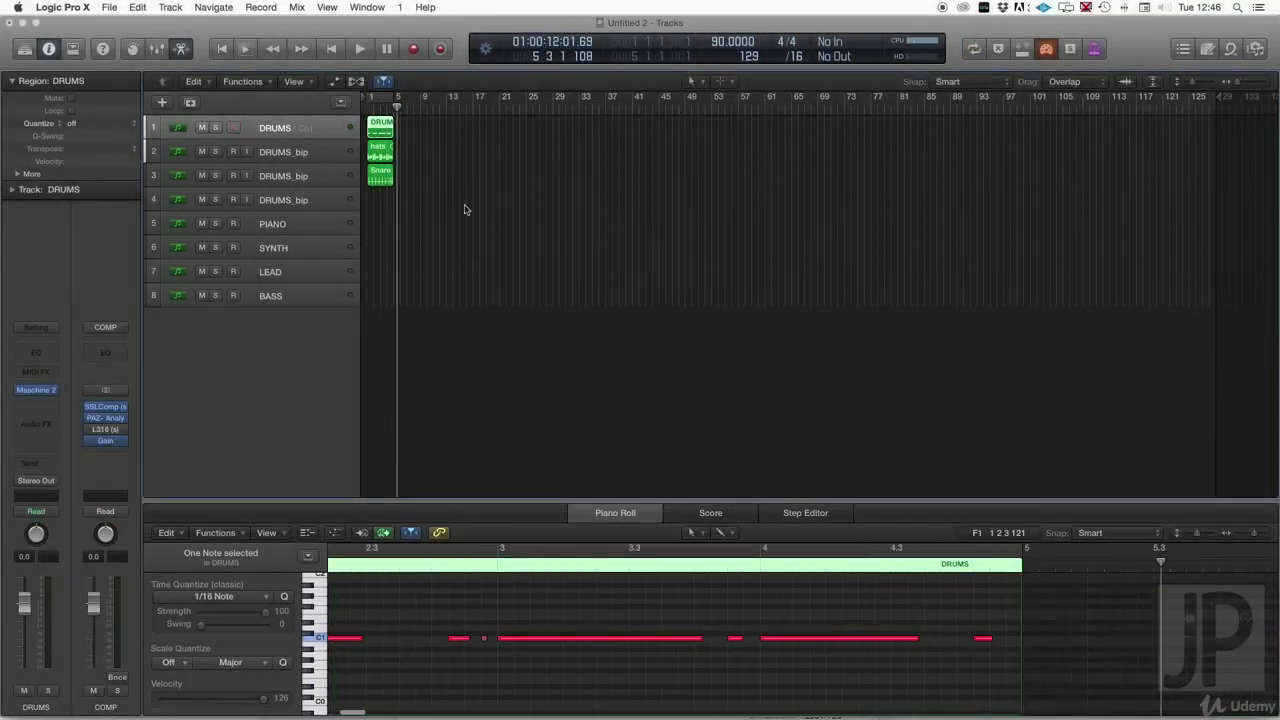
click(390, 150)
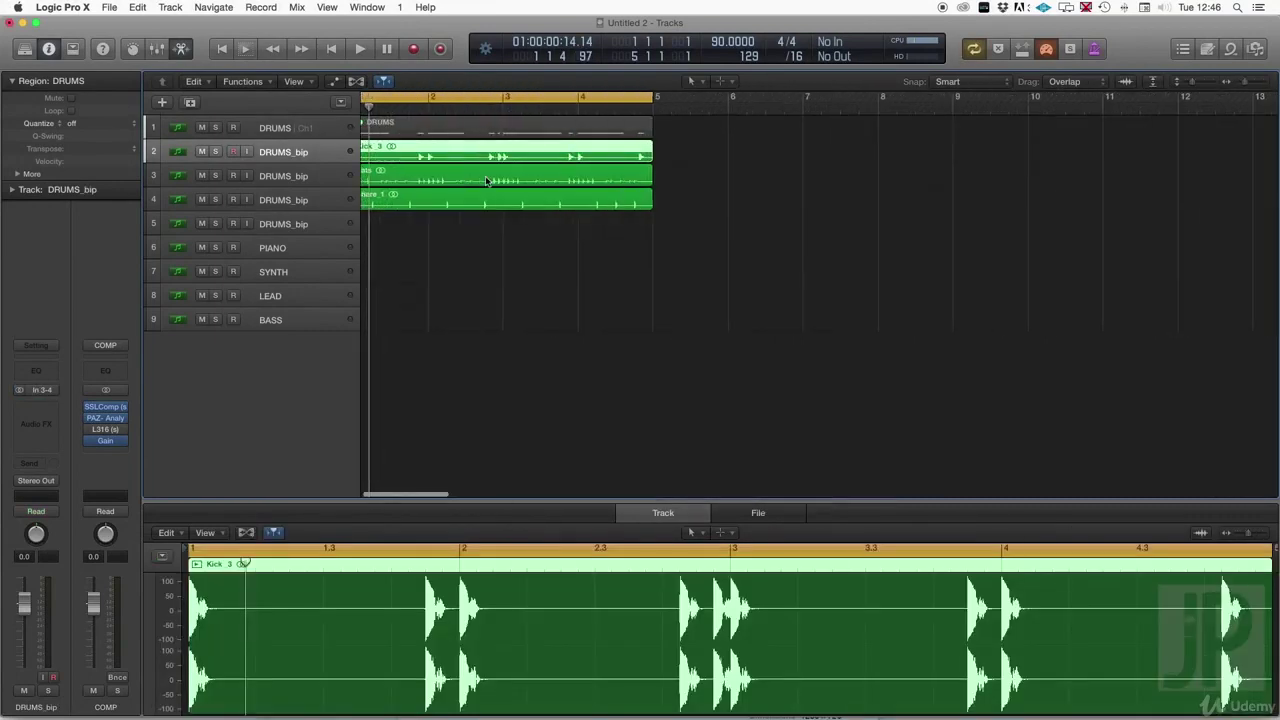
Step: Delete the muted DRUMS MIDI region and the empty DRUMS_bip track below the snare
key(space)
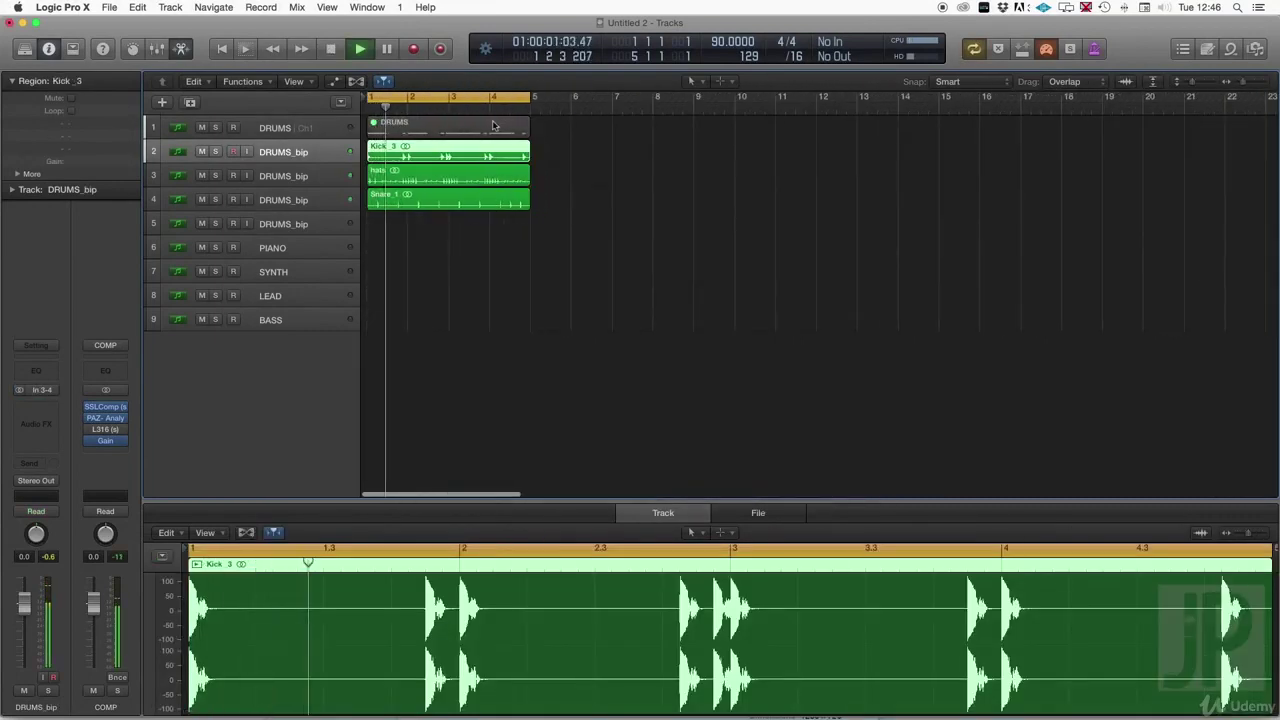
click(490, 127)
key(Delete)
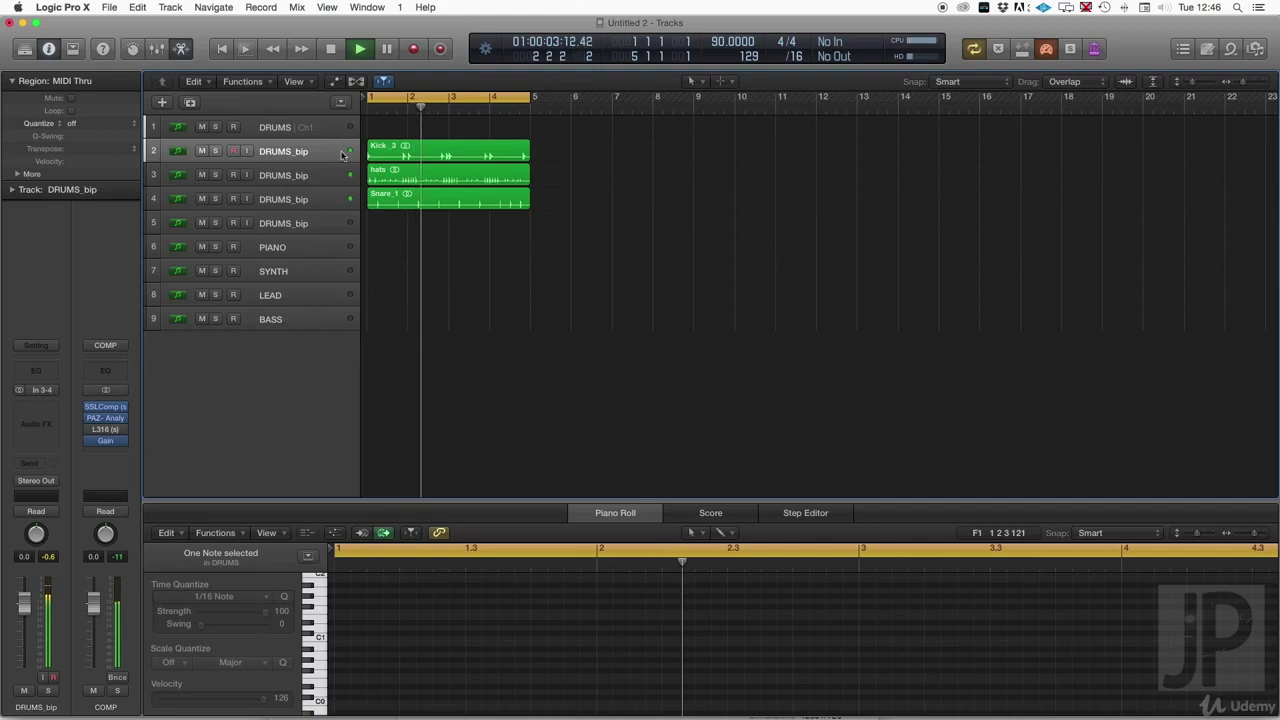
click(316, 223)
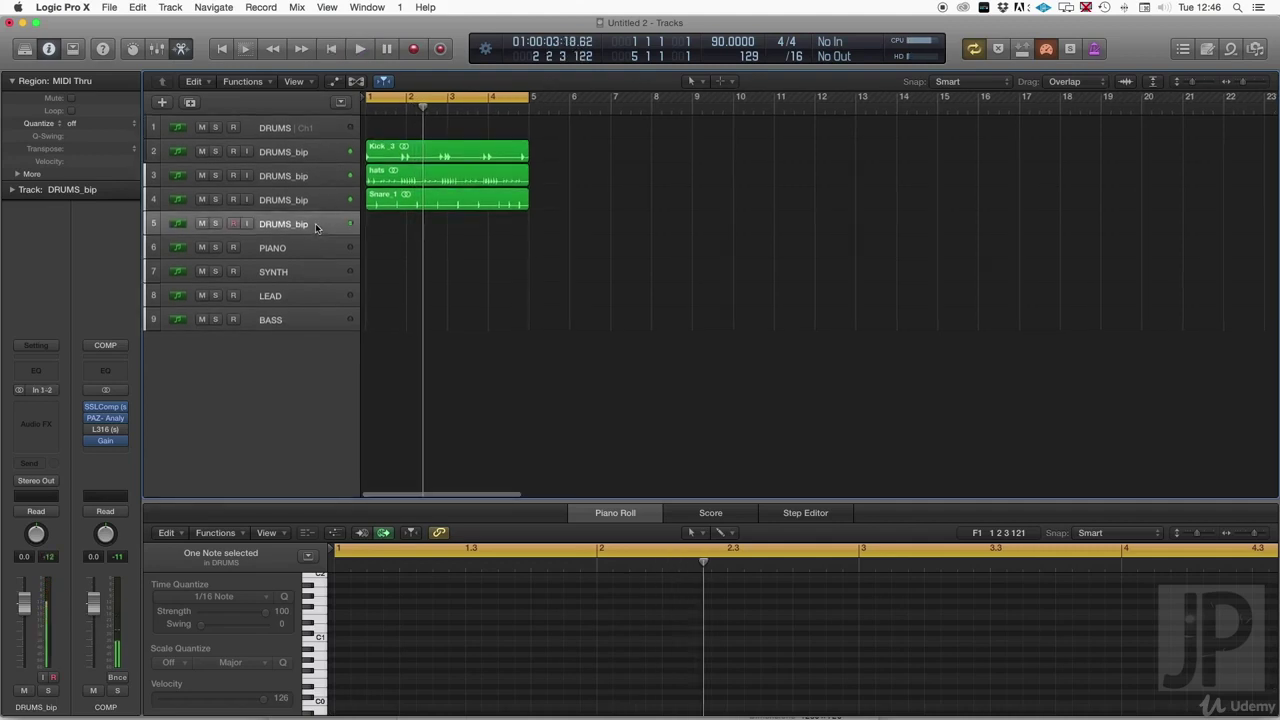
key(super+BackSpace)
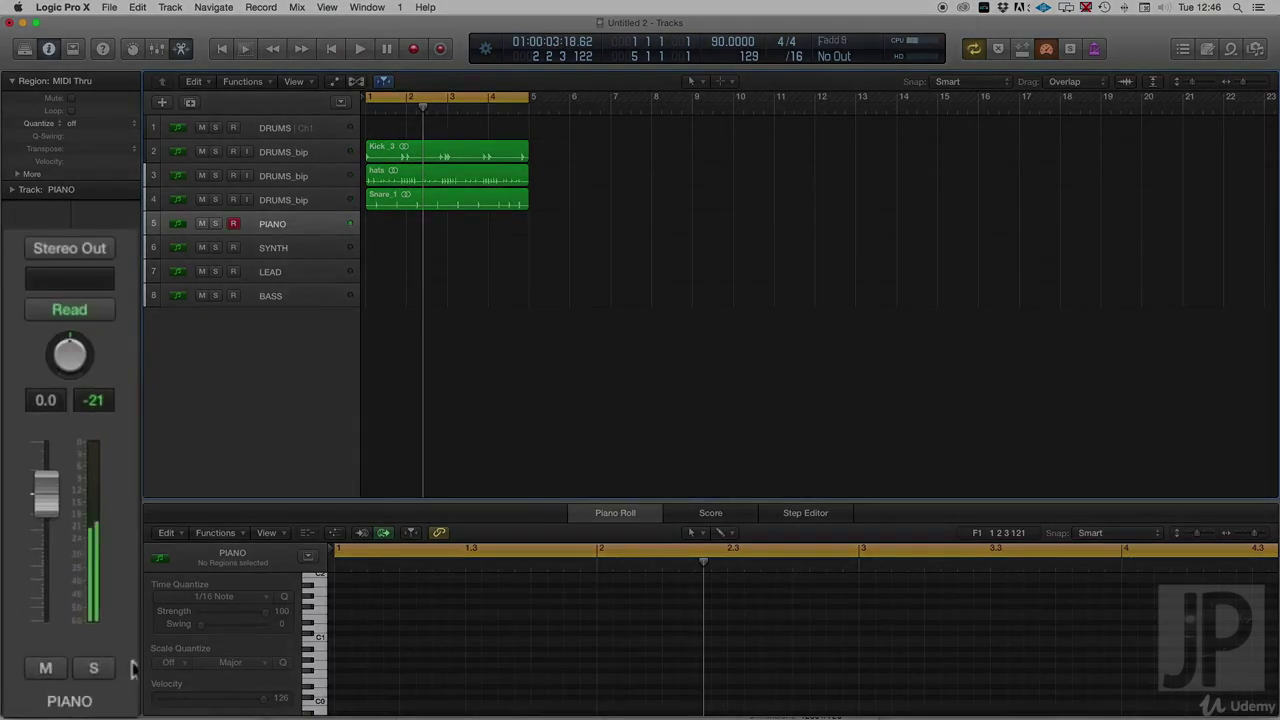
Step: Raise the PIANO track's volume to 3.5 dB and record a four-bar chord part on it over the drums
drag(24, 603, 24, 592)
drag(46, 468, 50, 455)
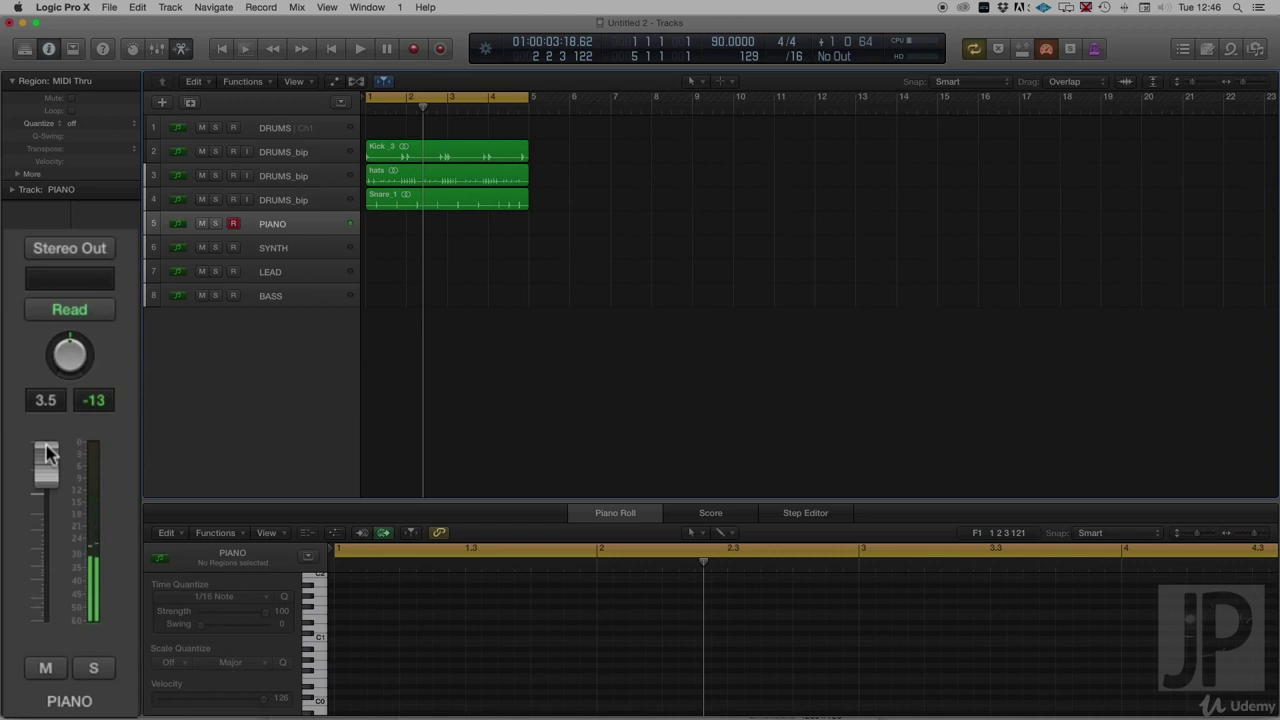
key(r)
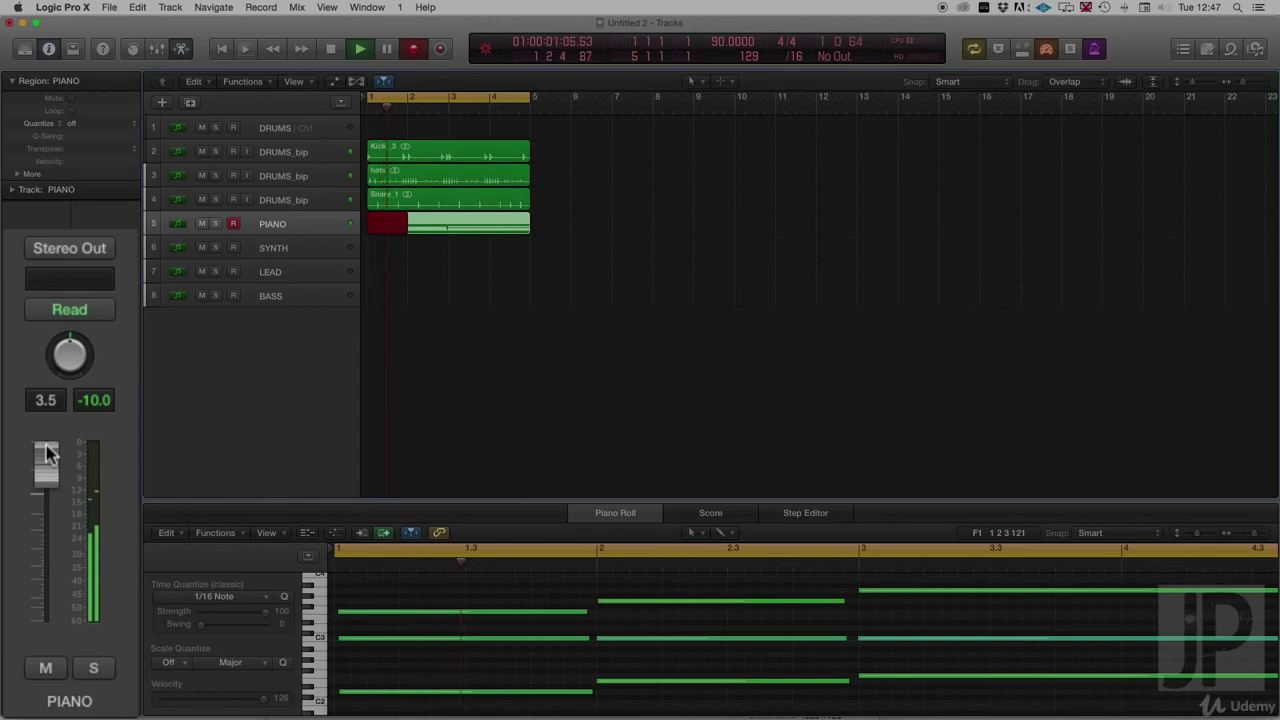
key(space)
Step: Quantize all notes of the PIANO region to 1/16 Note and play back the loop
key(super+a)
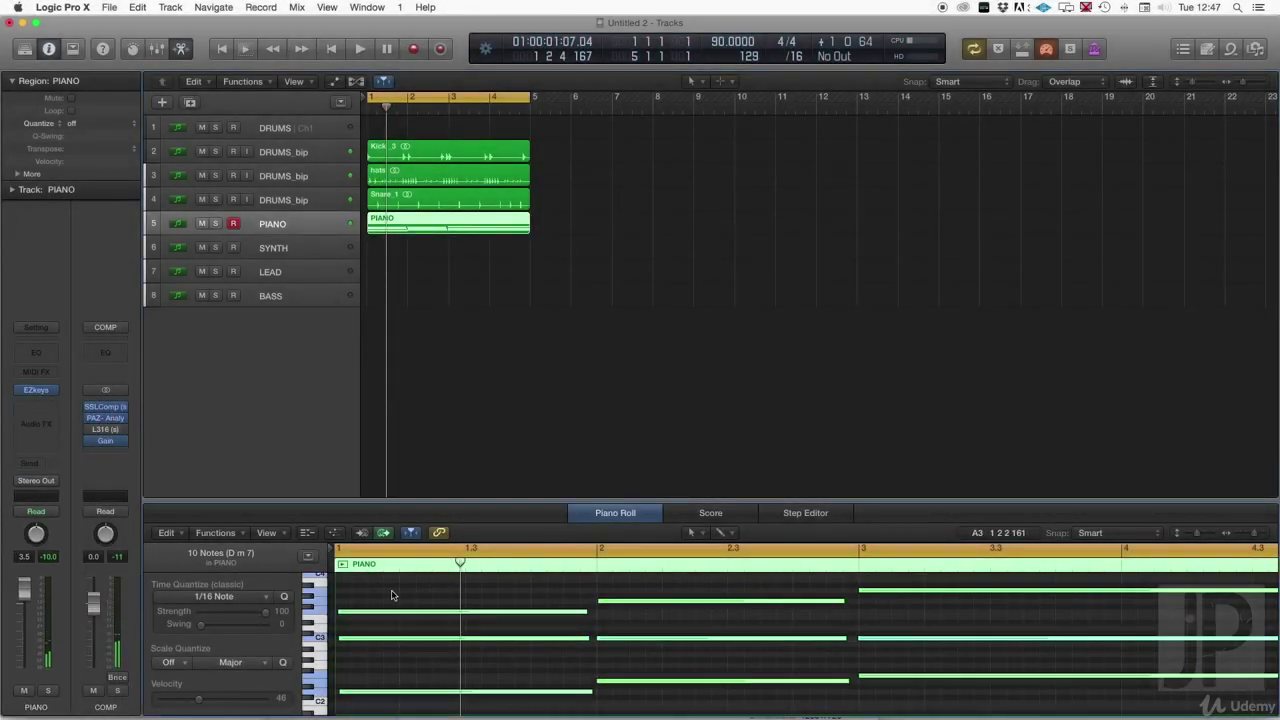
key(space)
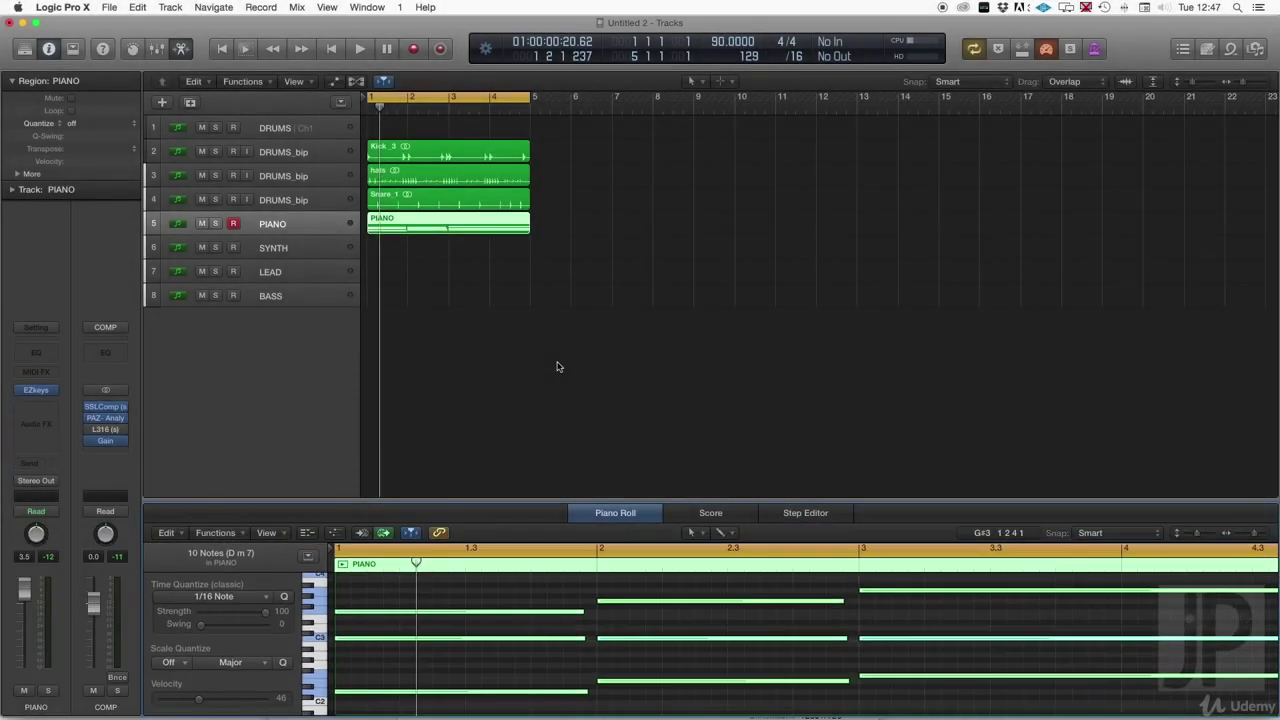
scroll(558, 367, right, 5)
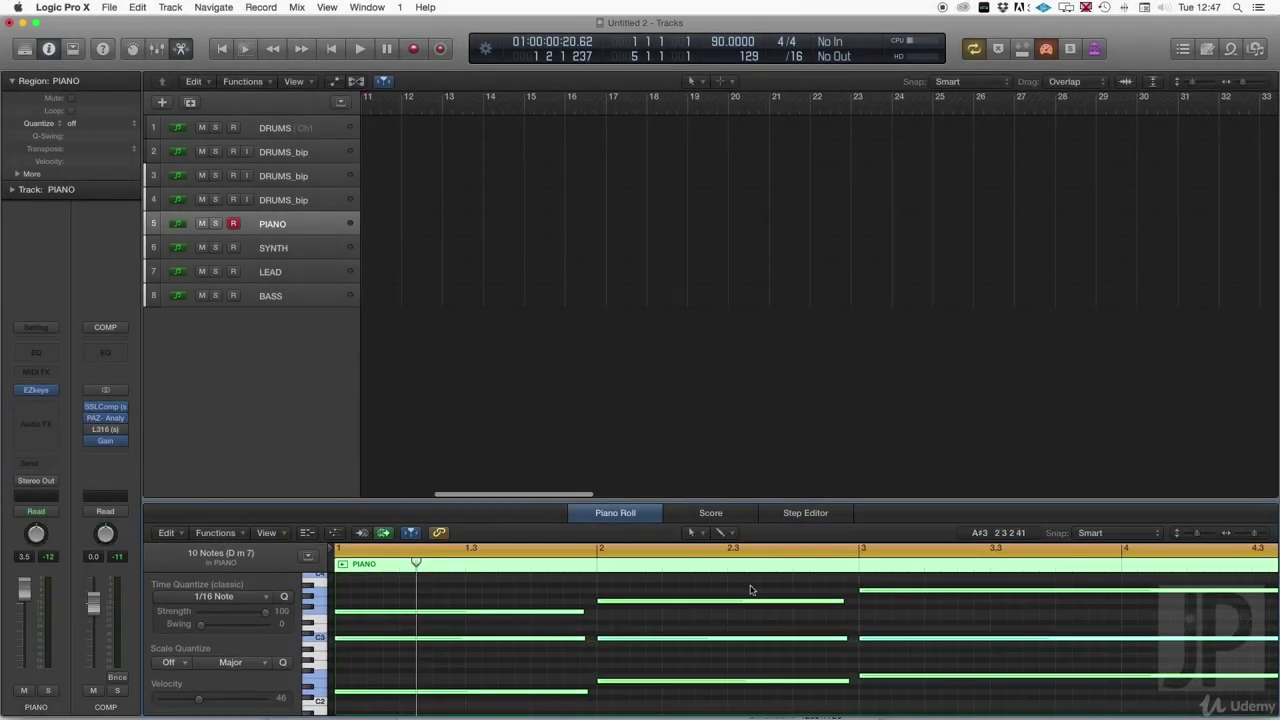
scroll(750, 588, right, 5)
scroll(751, 591, up, 2)
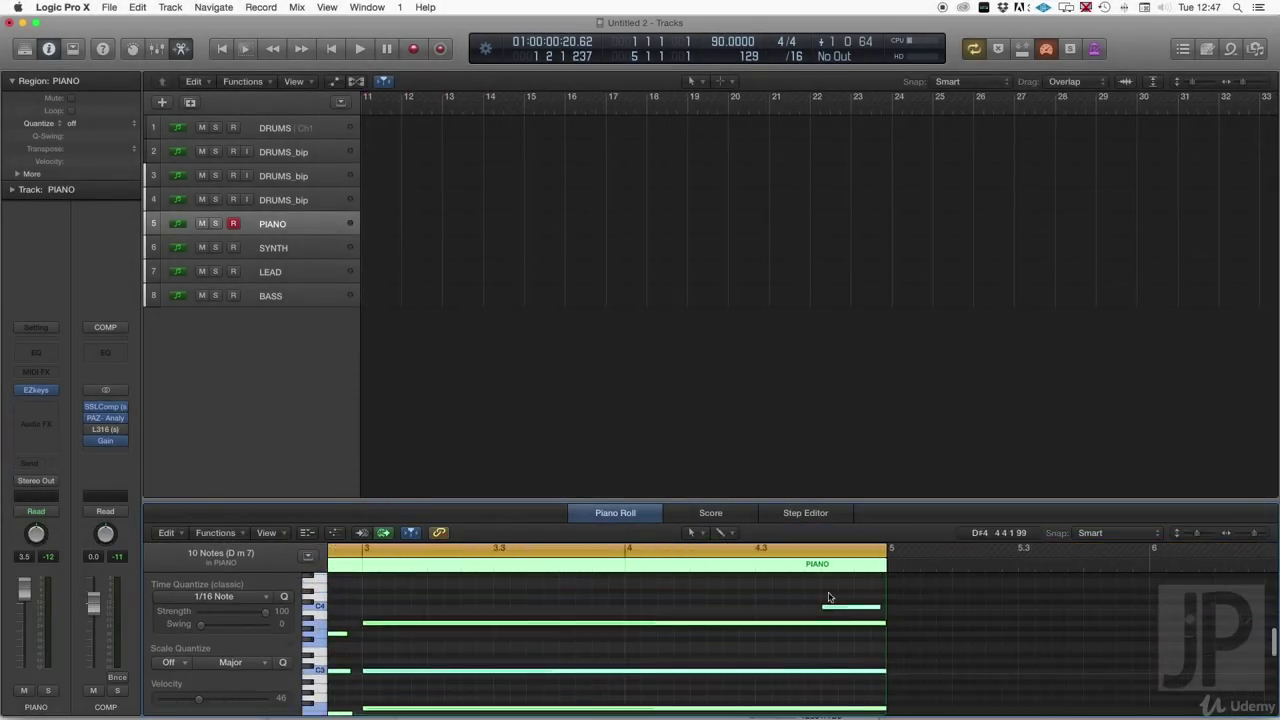
click(843, 608)
scroll(817, 306, left, 5)
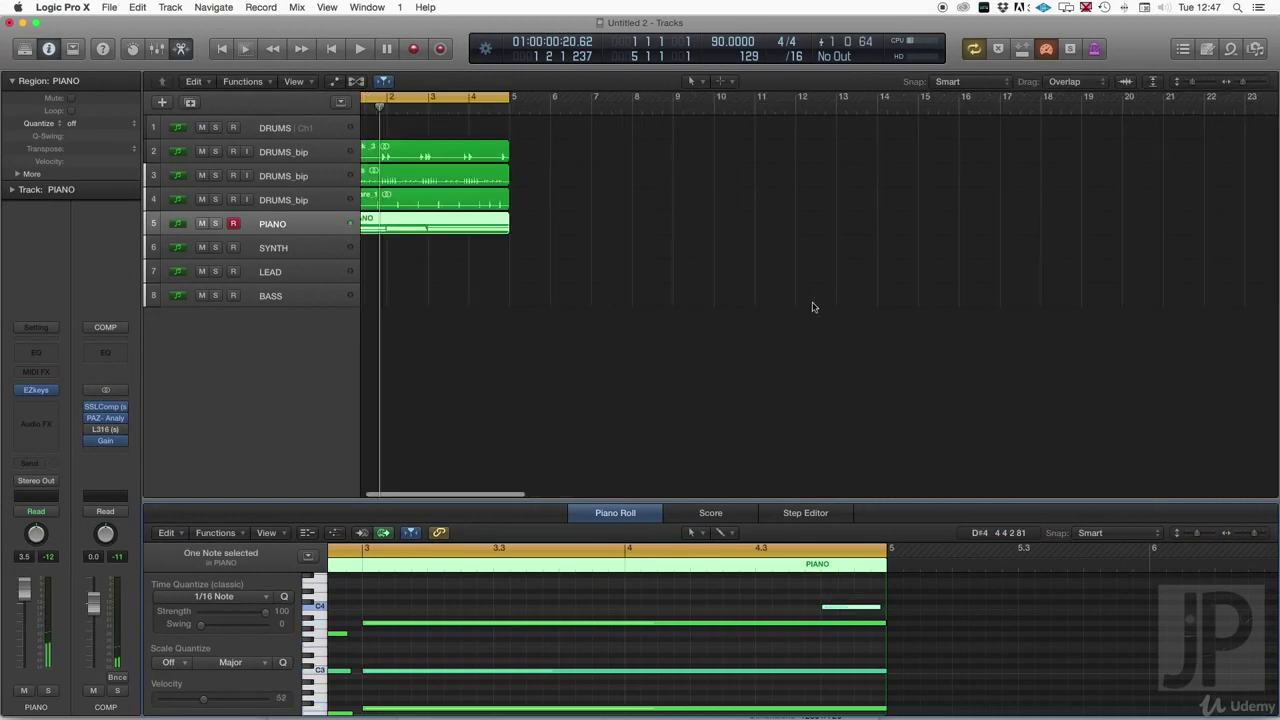
key(super+a)
click(284, 596)
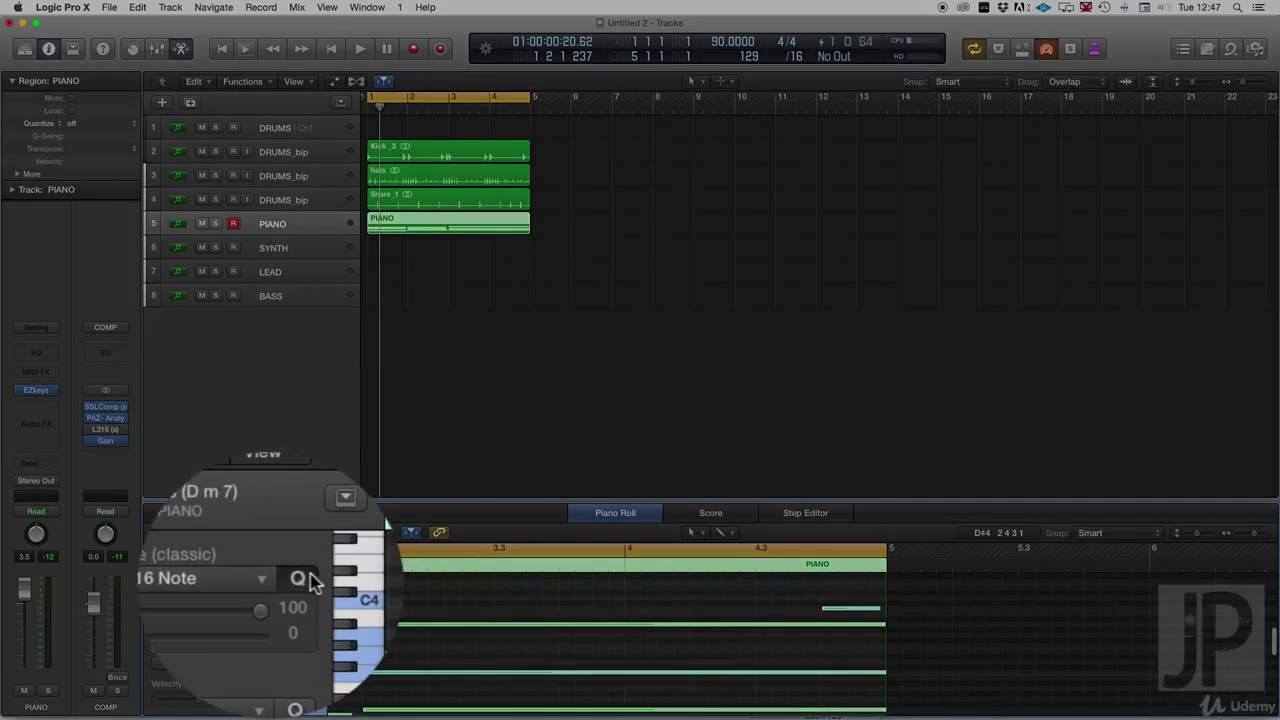
key(space)
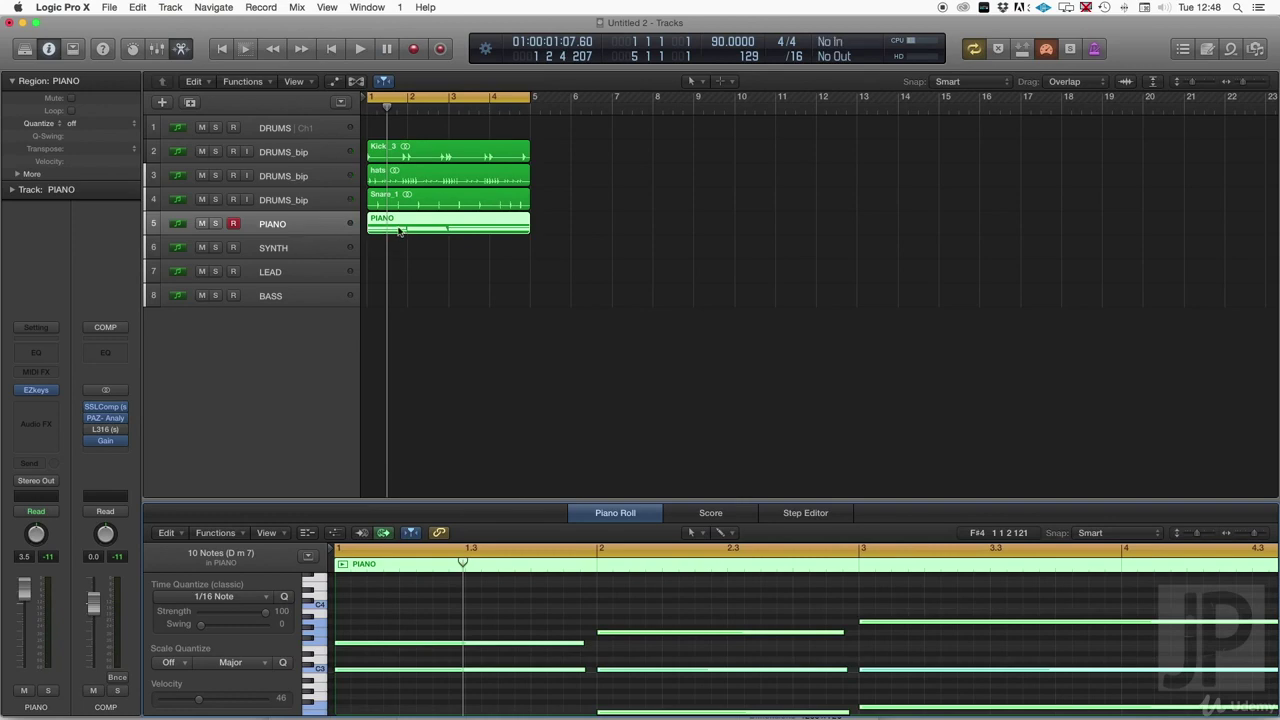
Step: Copy the PIANO region onto the SYNTH track and audition it there with the PIANO track muted
drag(400, 234, 397, 249)
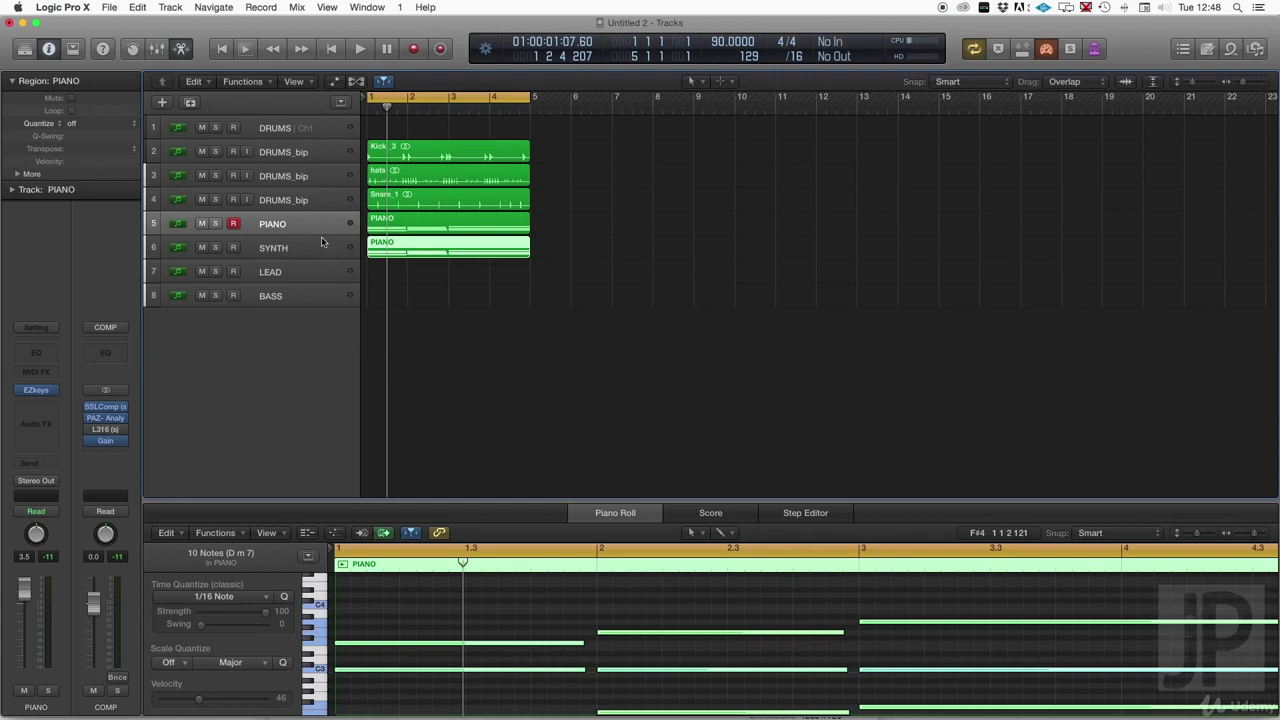
click(201, 224)
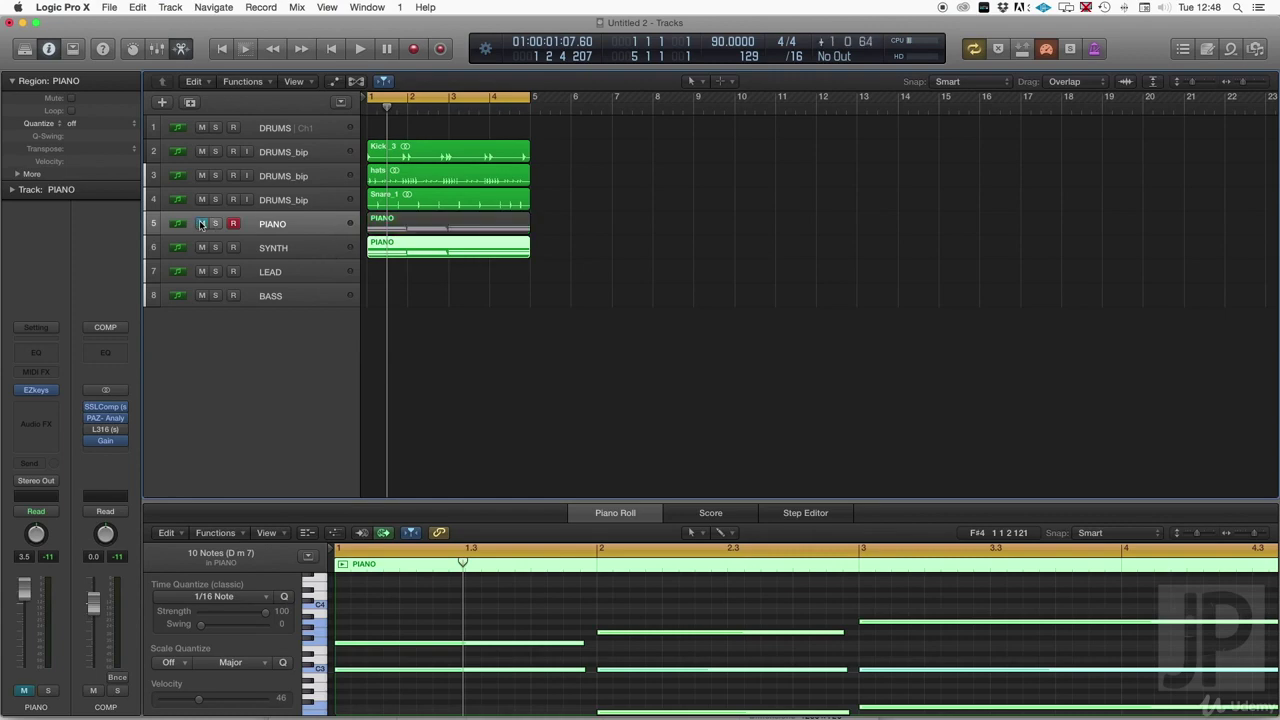
click(287, 248)
key(space)
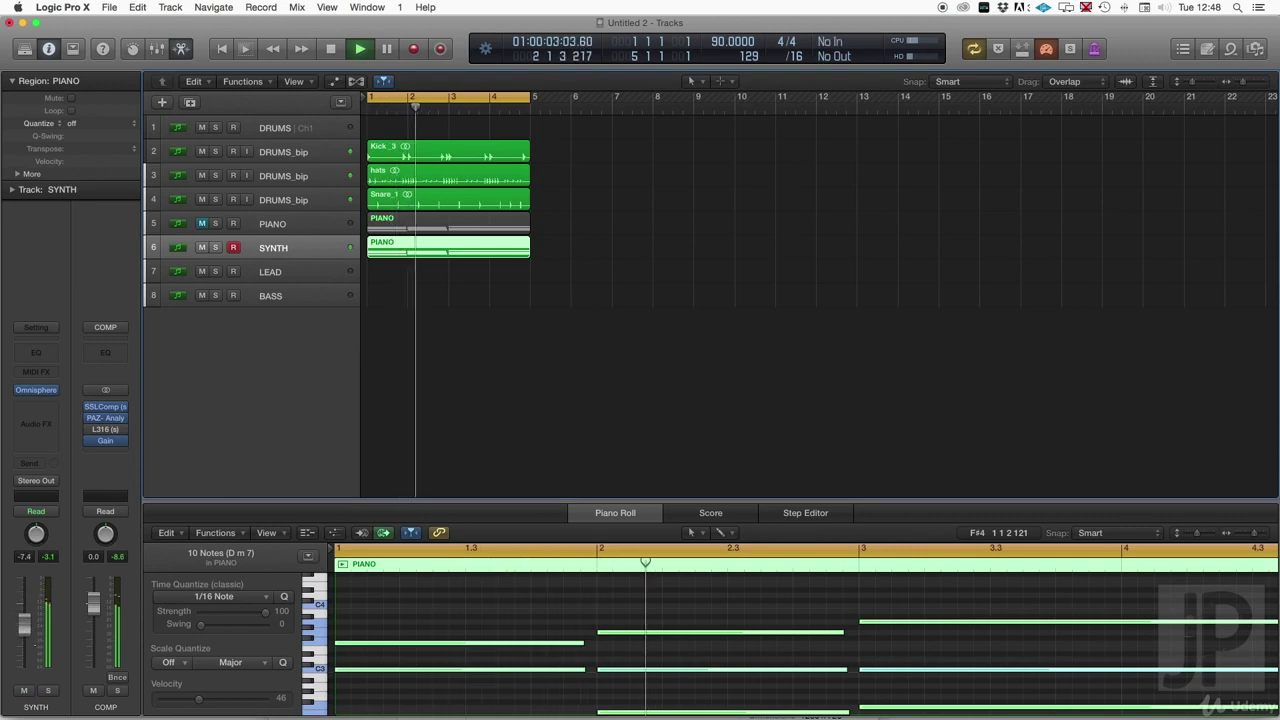
scroll(388, 619, down, 3)
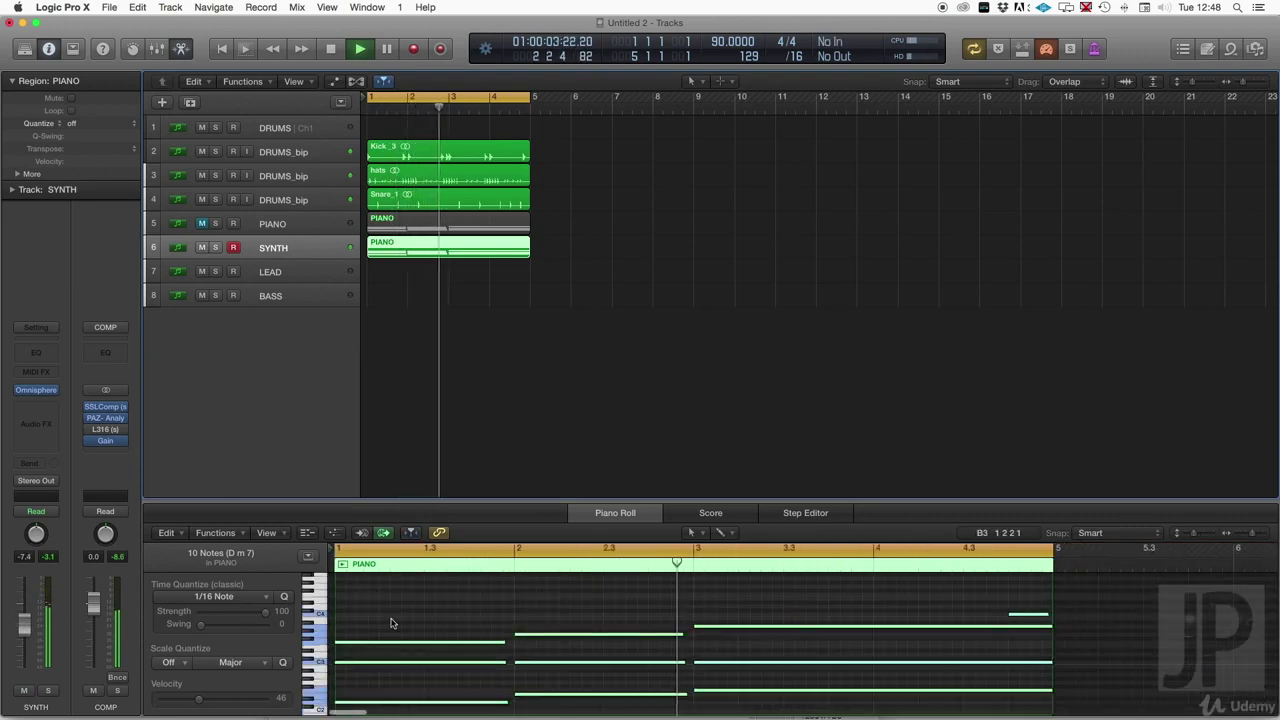
scroll(391, 622, down, 1)
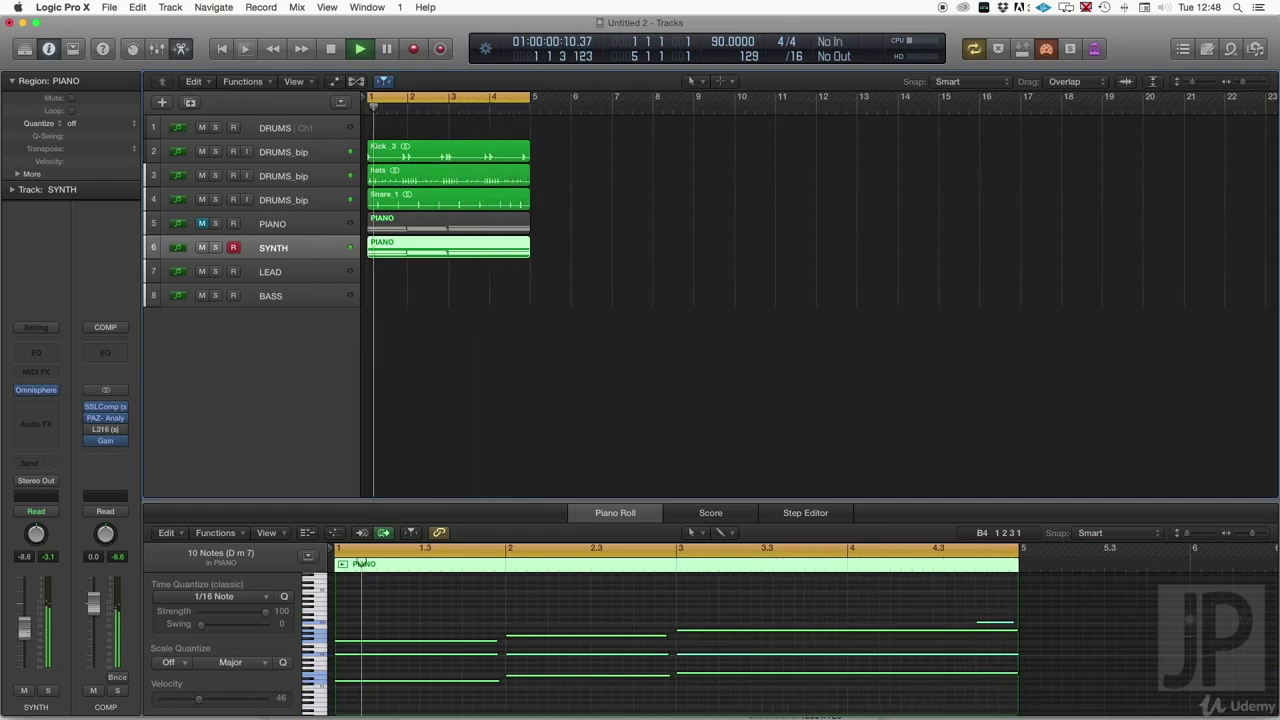
Step: Unmute the PIANO track and play back the loop with the piano and synth chords layered
click(560, 343)
click(202, 224)
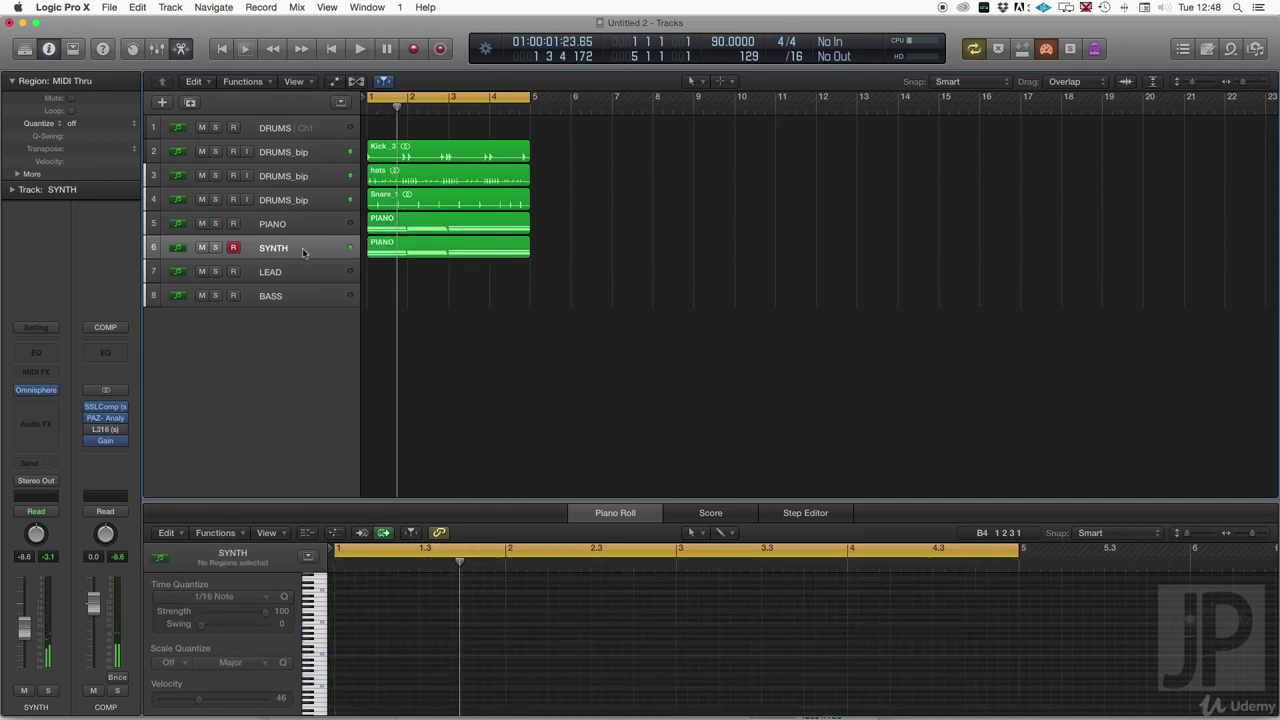
click(335, 258)
click(463, 271)
key(Return)
key(space)
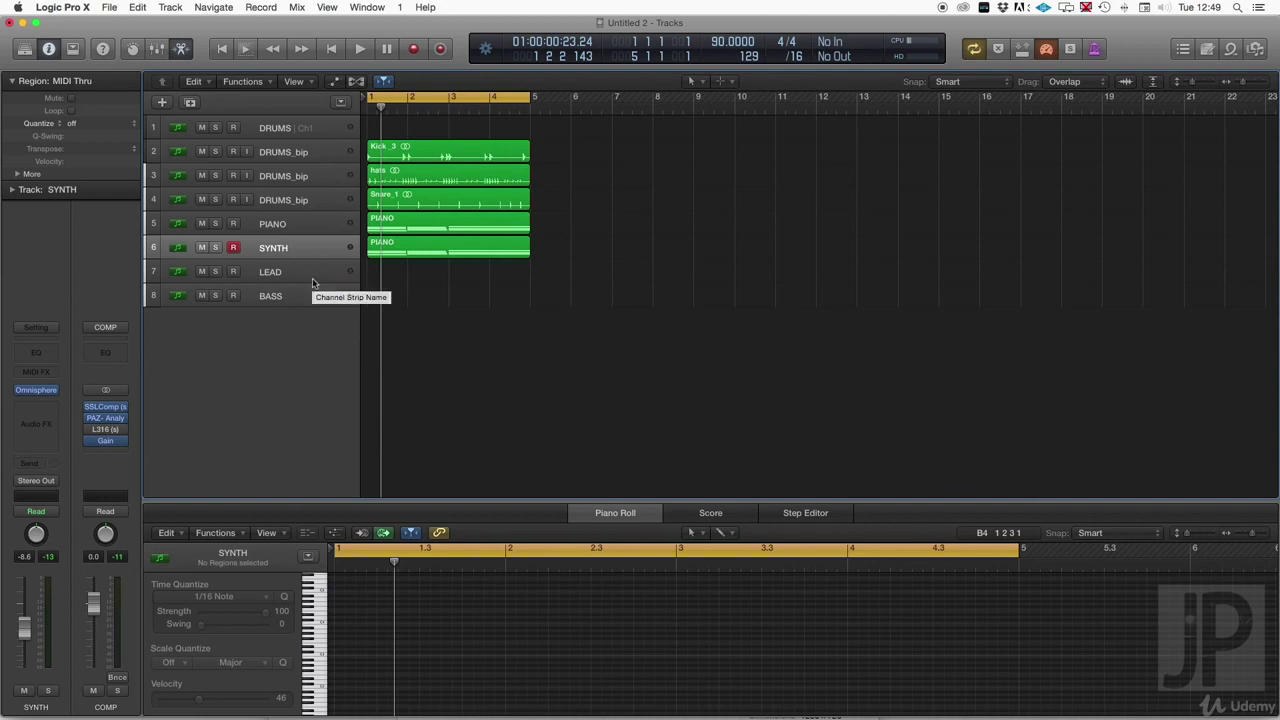
Step: Select the BASS track and solo the PIANO and BASS tracks
click(298, 304)
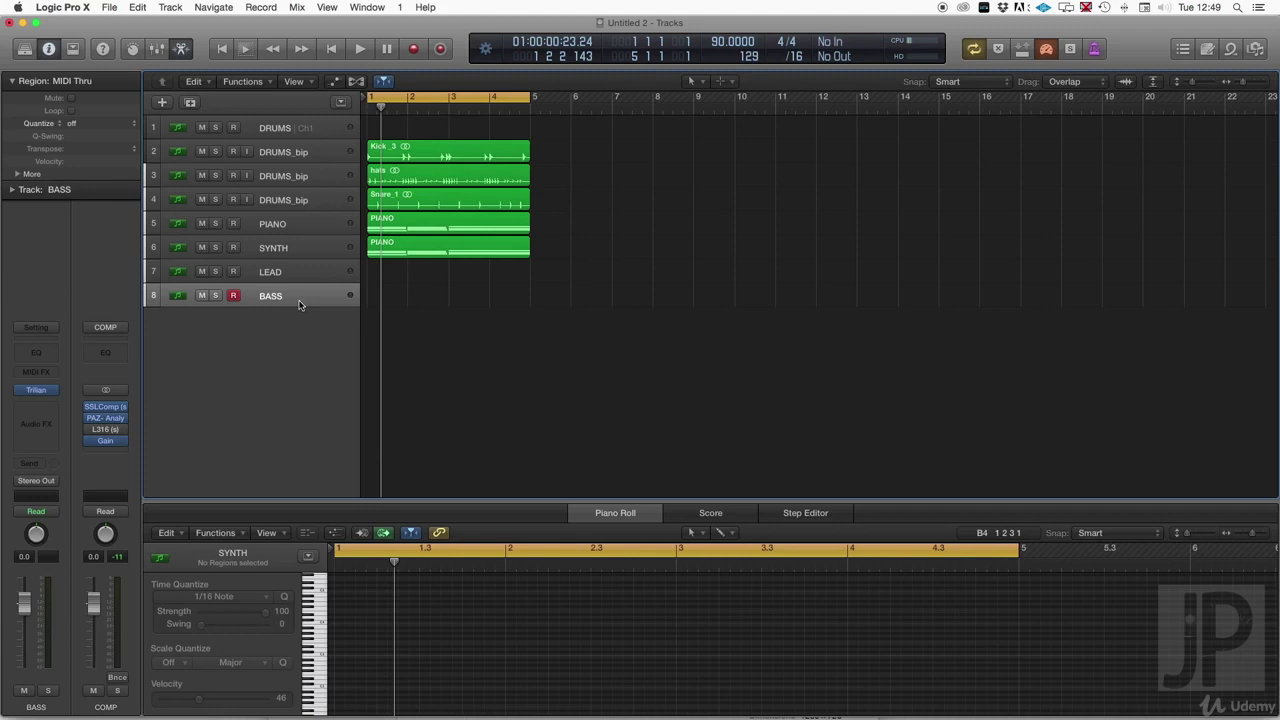
click(216, 224)
click(215, 295)
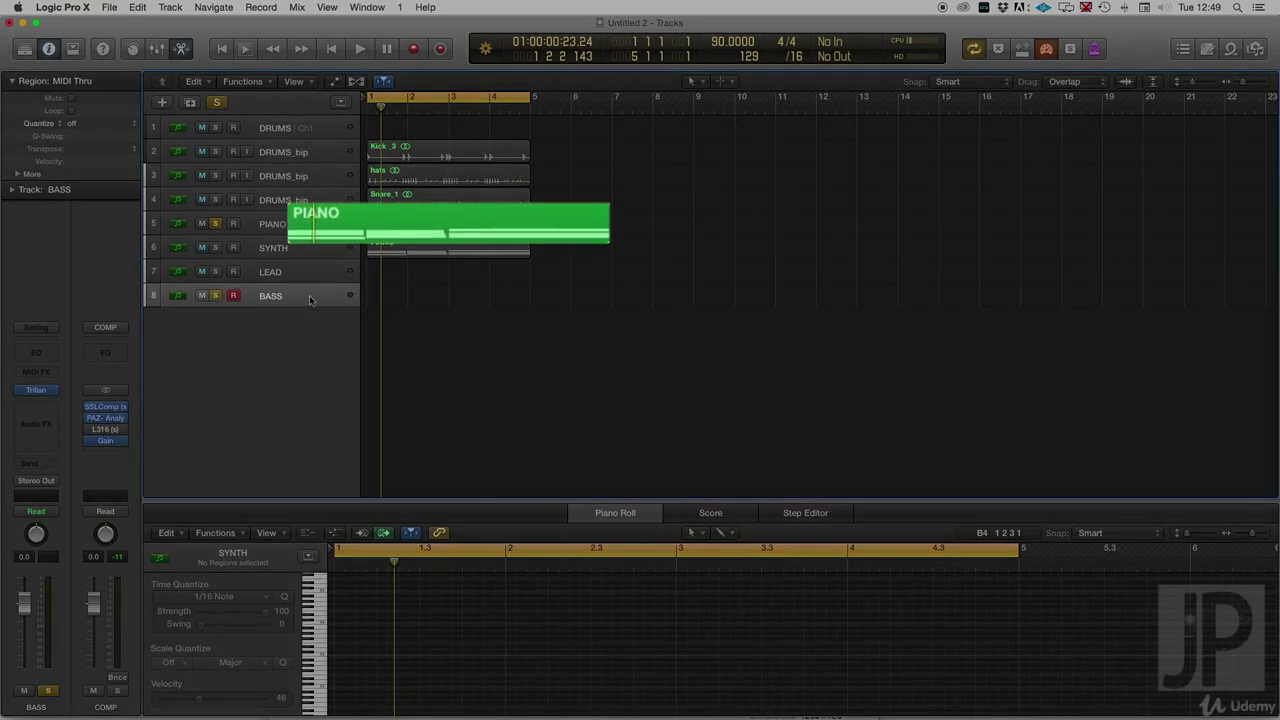
Step: Play the loop with PIANO and BASS soloed to rehearse a bass line, and unsolo both tracks
key(space)
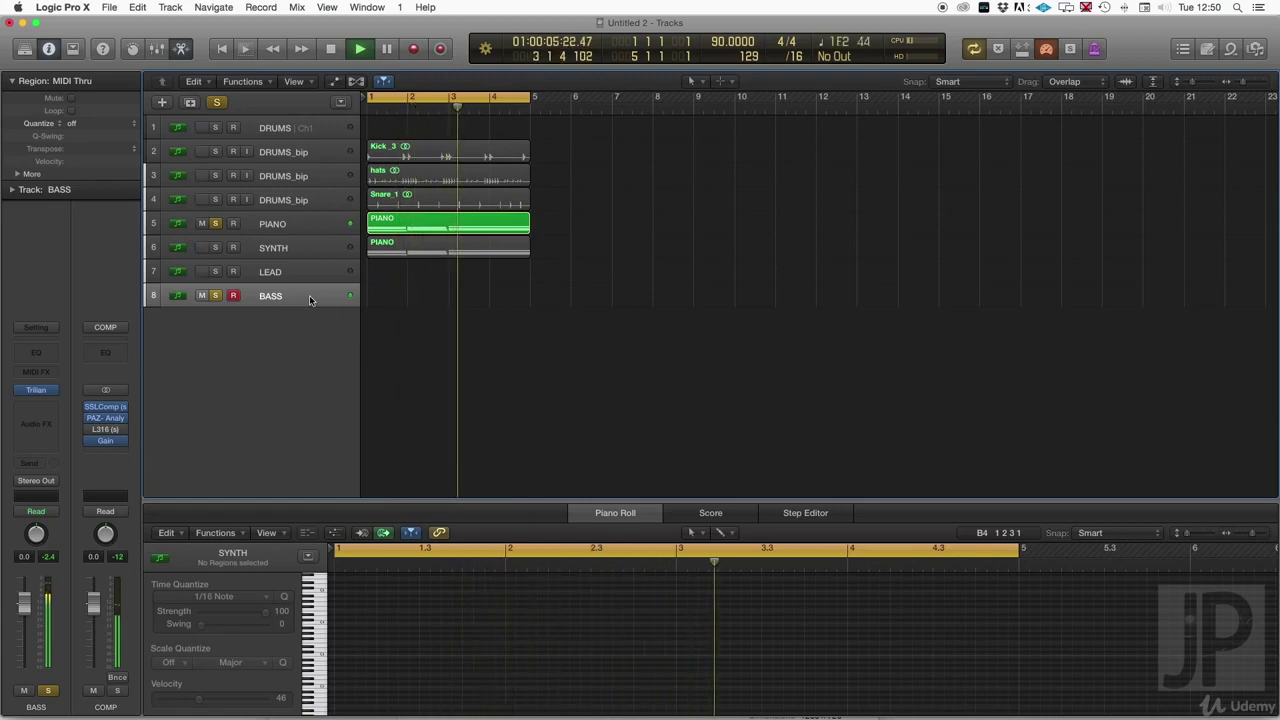
key(space)
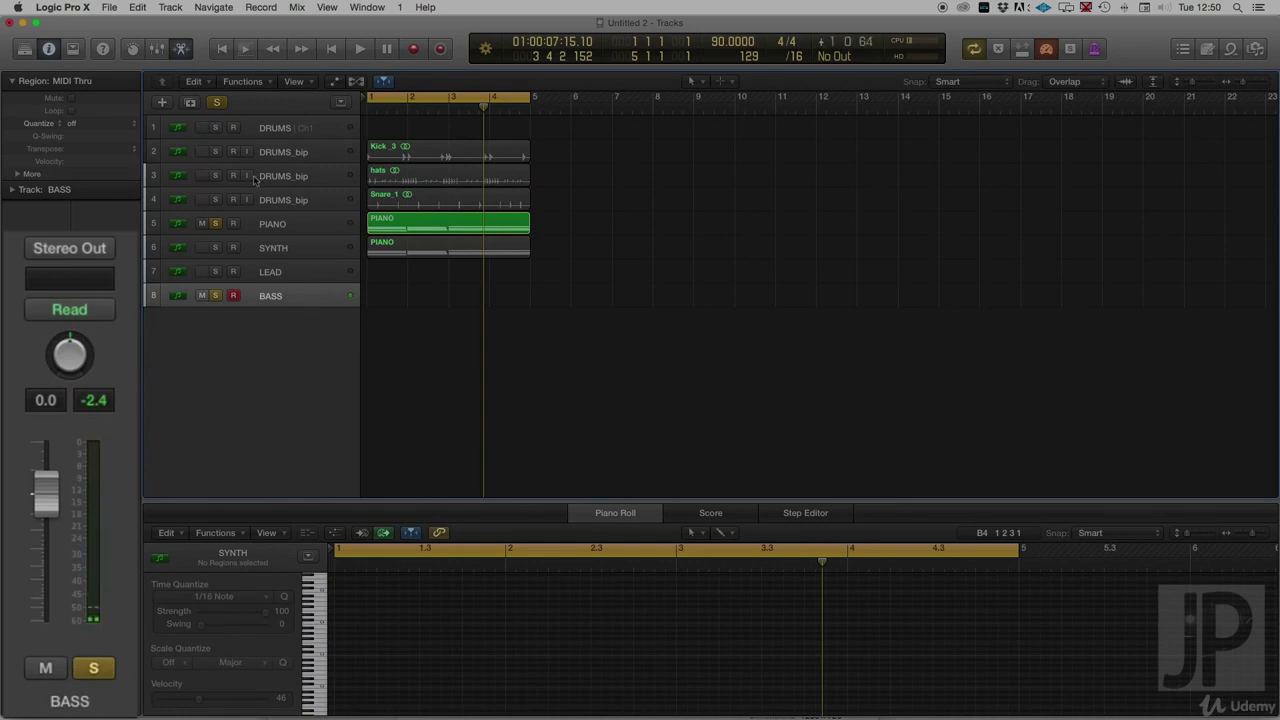
click(215, 223)
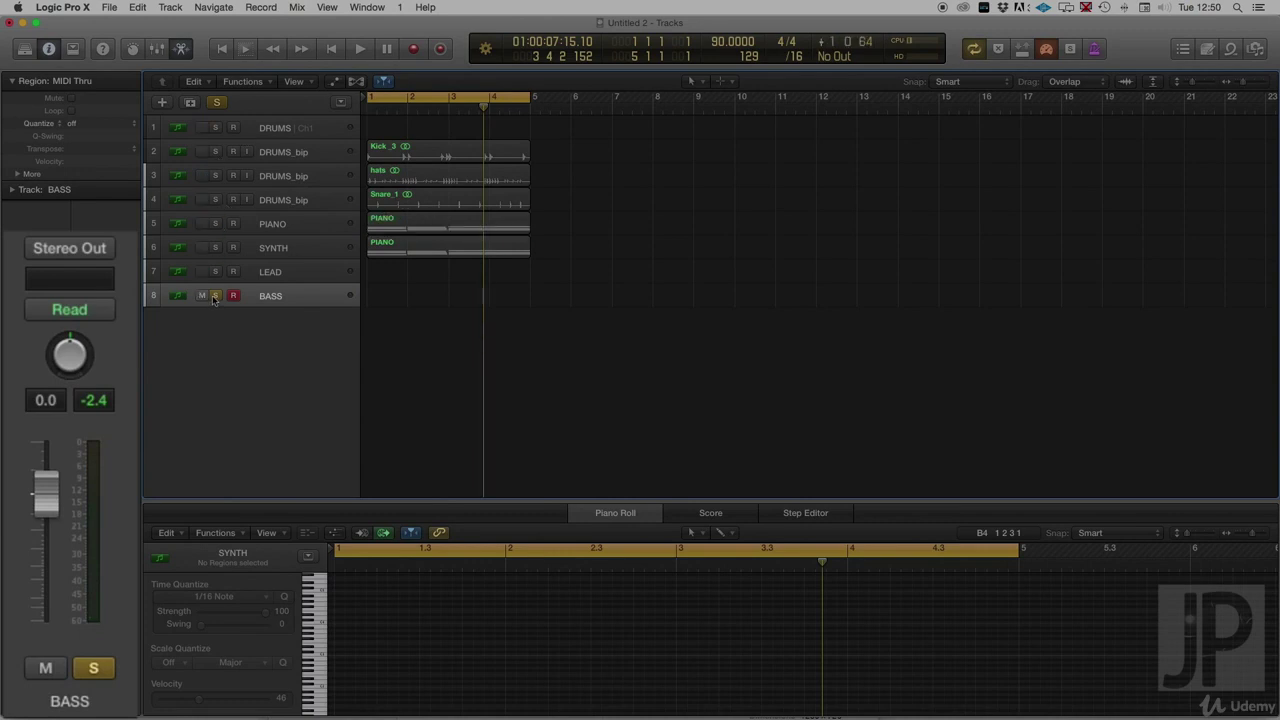
click(215, 295)
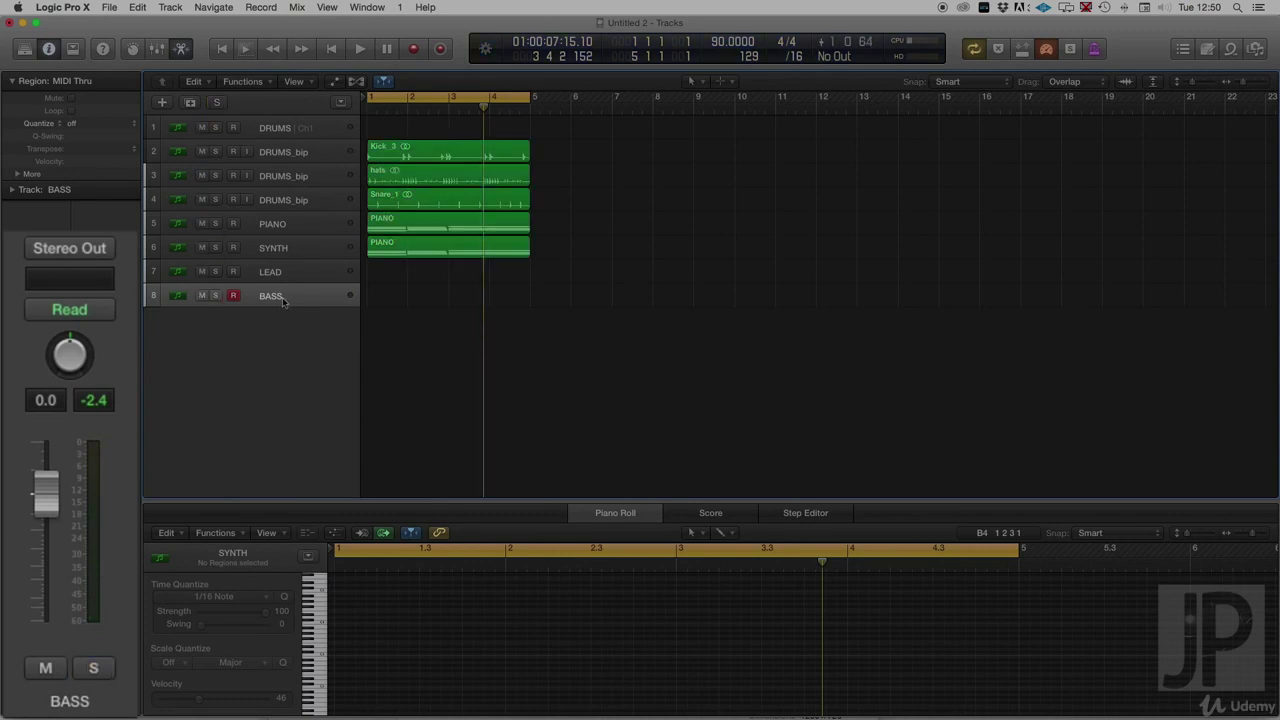
Step: Rehearse the bass line over the full loop and record it as a four-bar region on the BASS track
key(space)
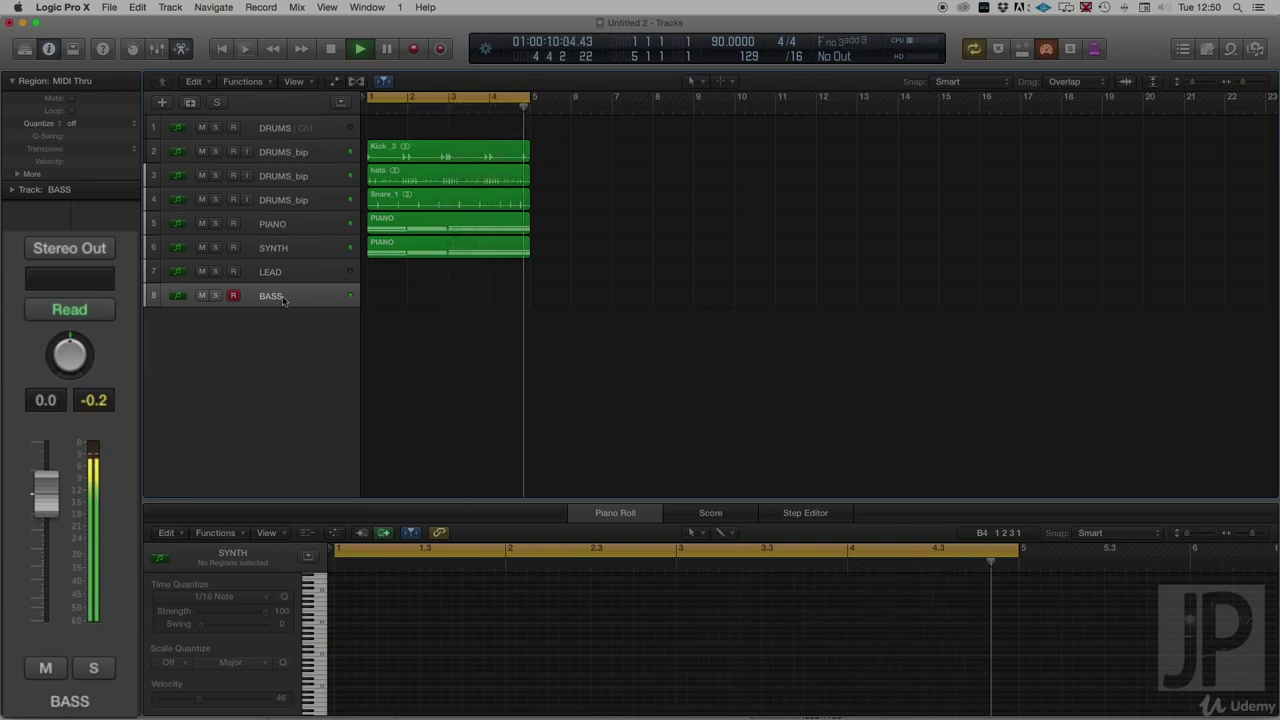
key(space)
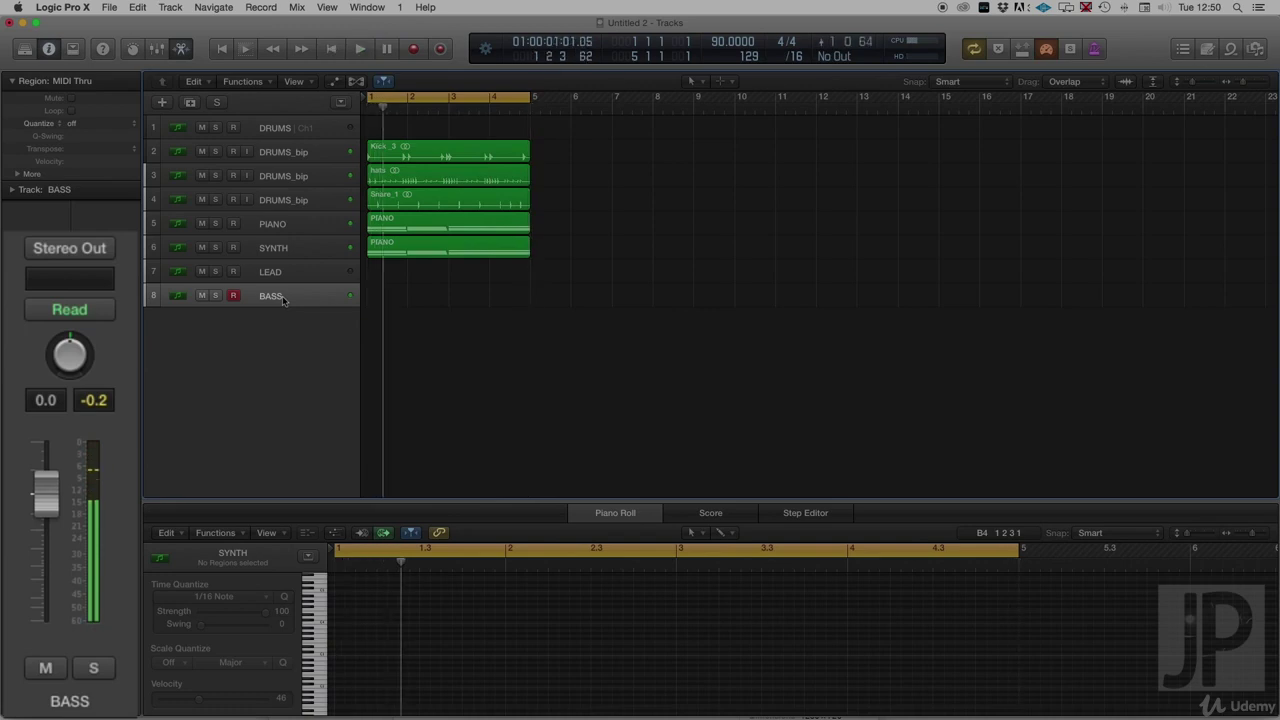
key(r)
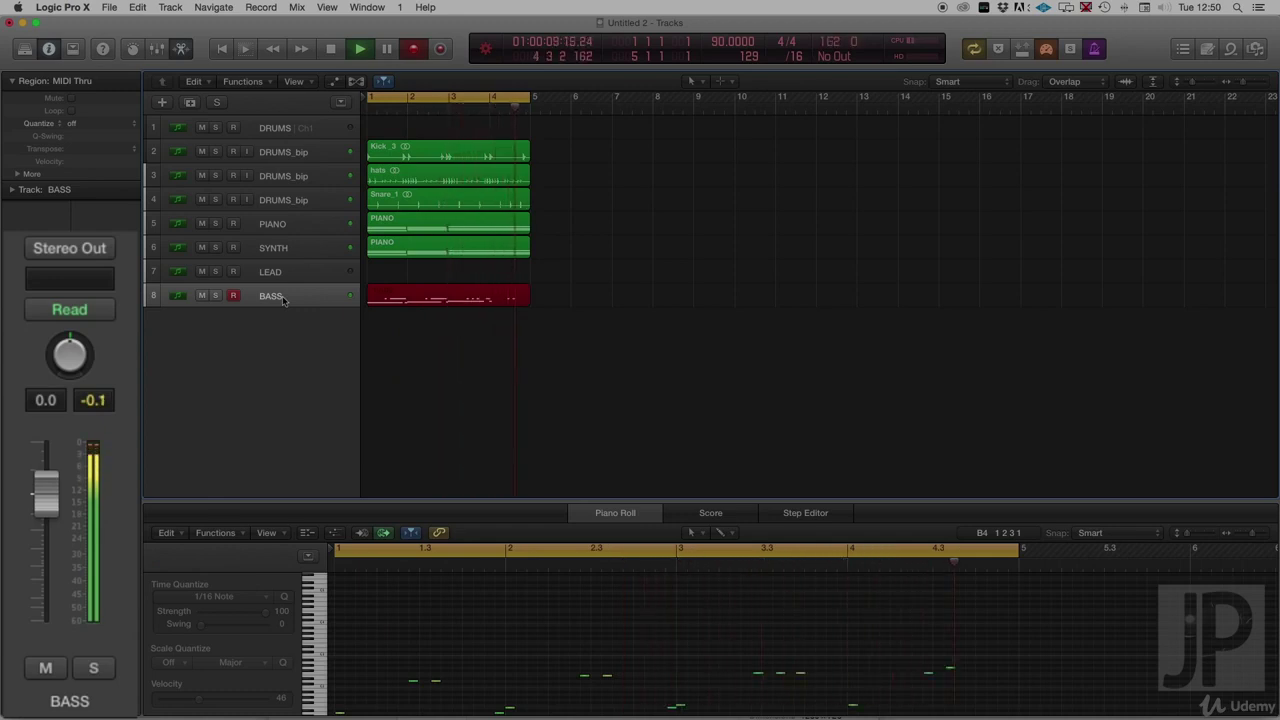
key(space)
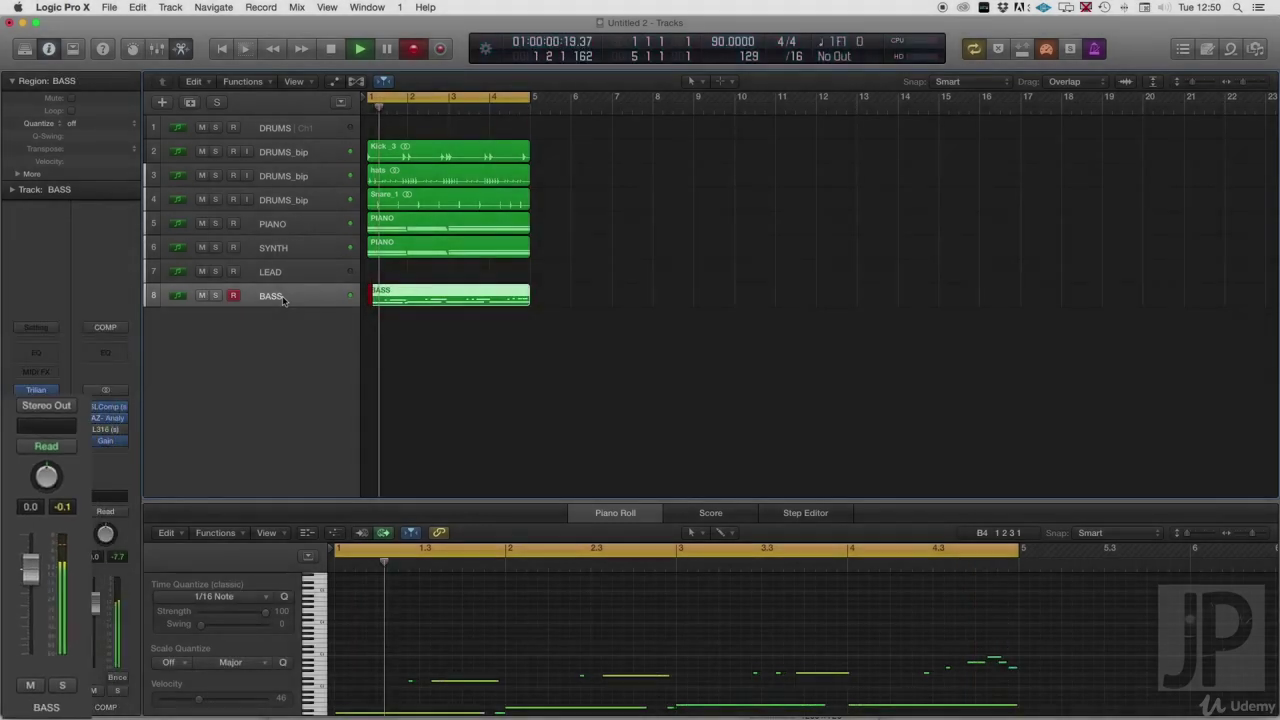
Step: Quantize all notes of the BASS region to 1/16 Note and mute the PIANO and SYNTH tracks
click(371, 607)
key(super+a)
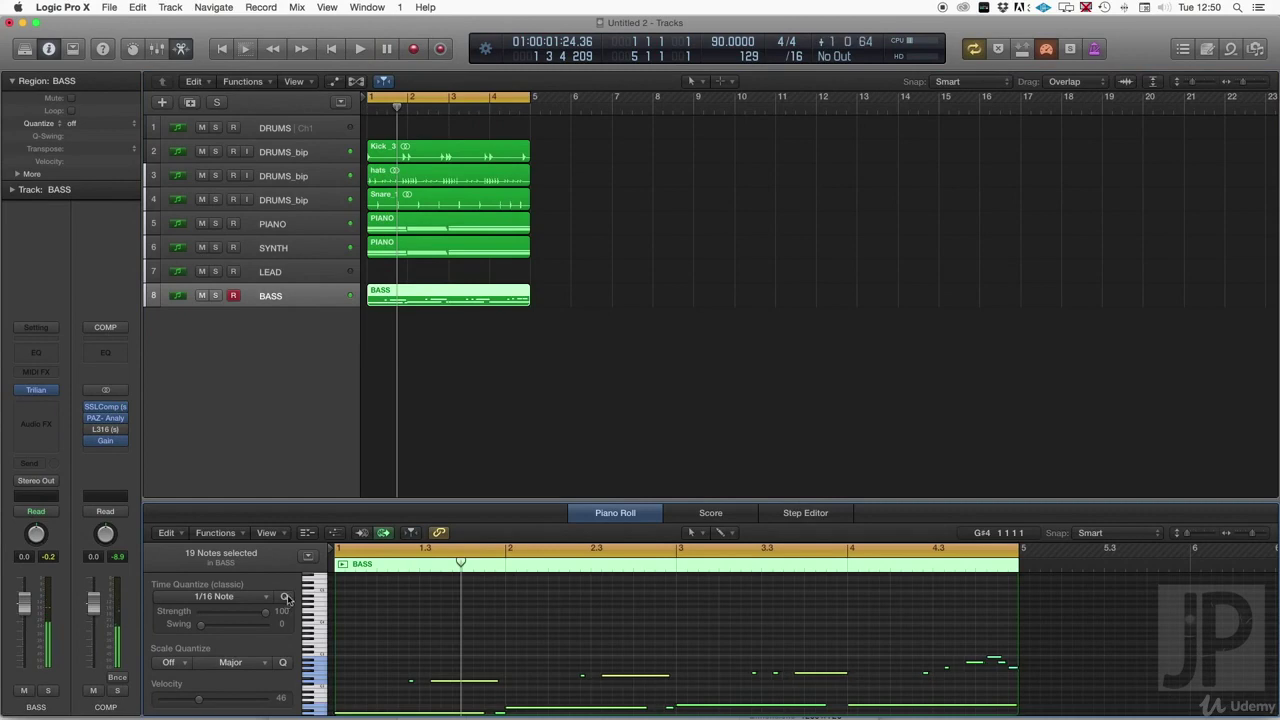
drag(201, 223, 201, 247)
Step: Play back the bass with the drums and set the velocity of all BASS notes to 64
key(space)
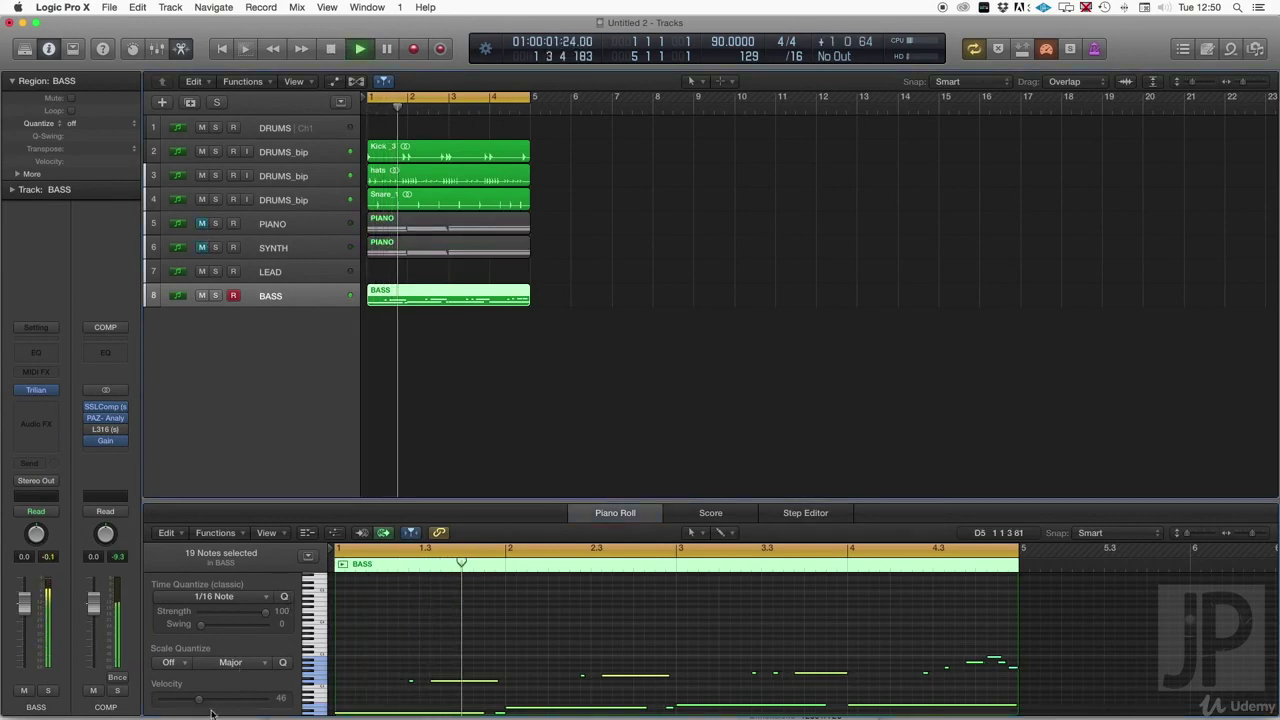
drag(202, 702, 224, 705)
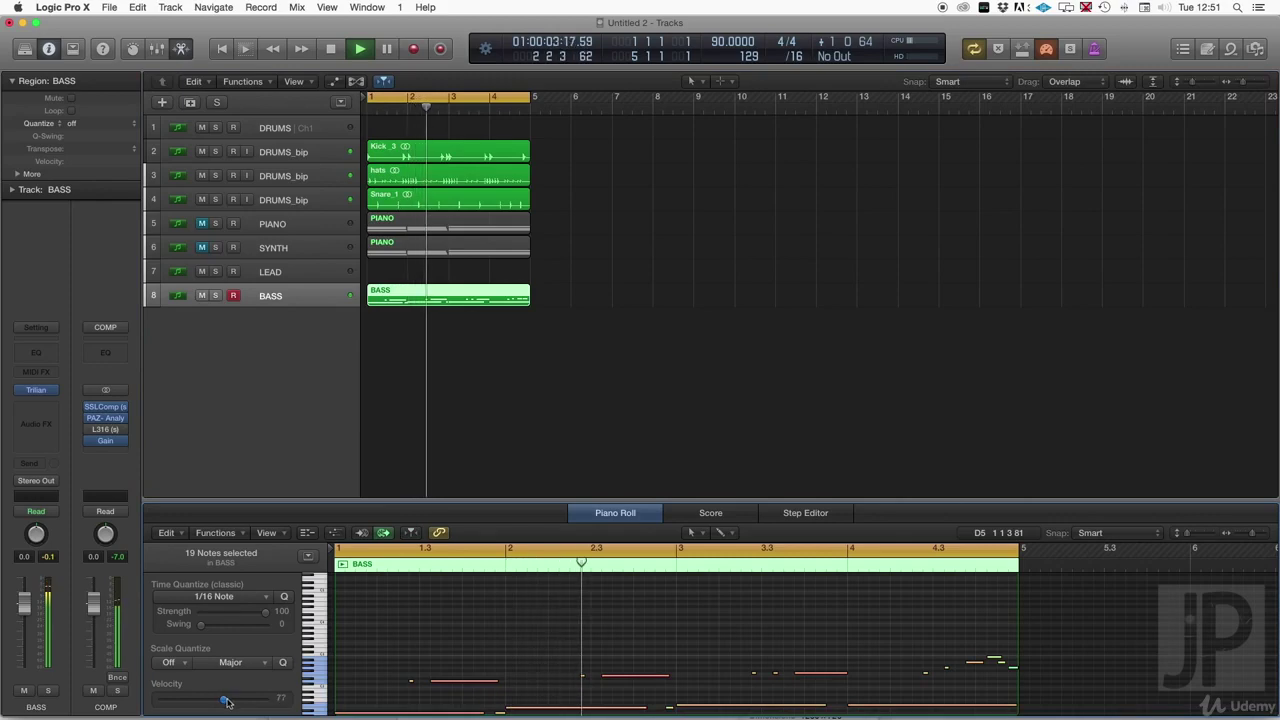
drag(224, 705, 221, 707)
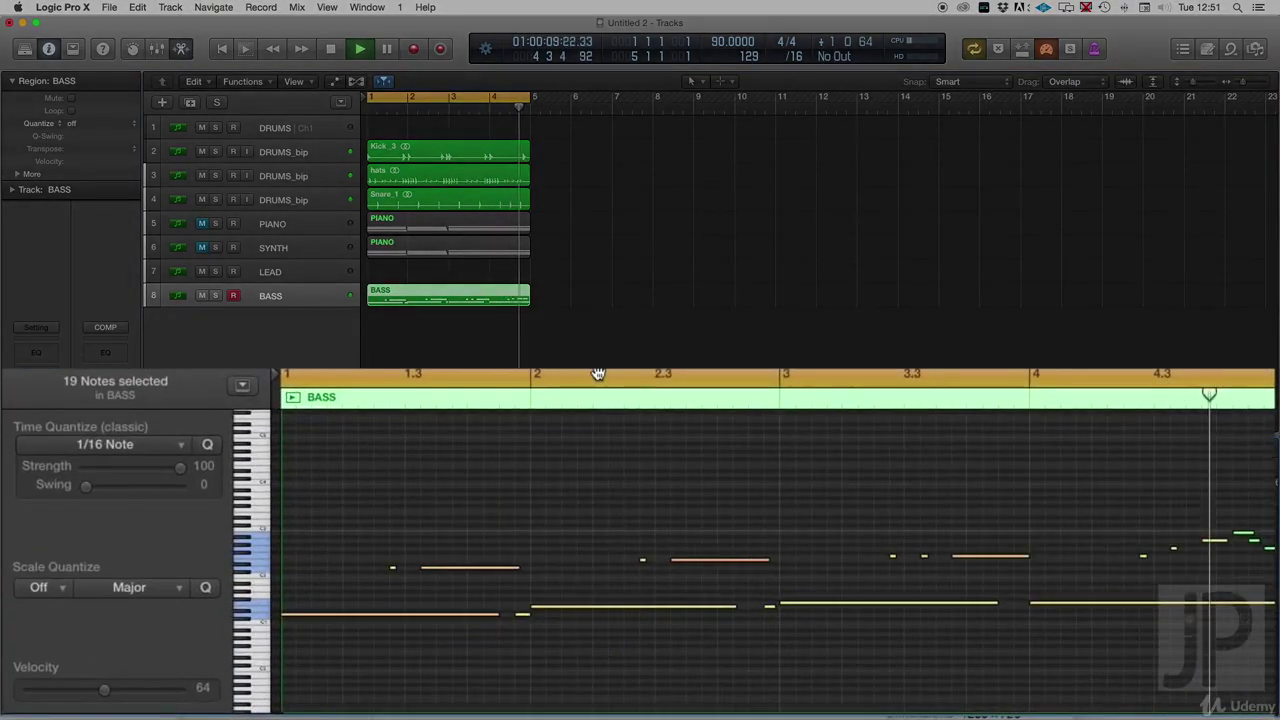
key(space)
Step: Move the highest note at the end of bar 4 in the BASS region down about a semitone and play back the loop
click(1248, 528)
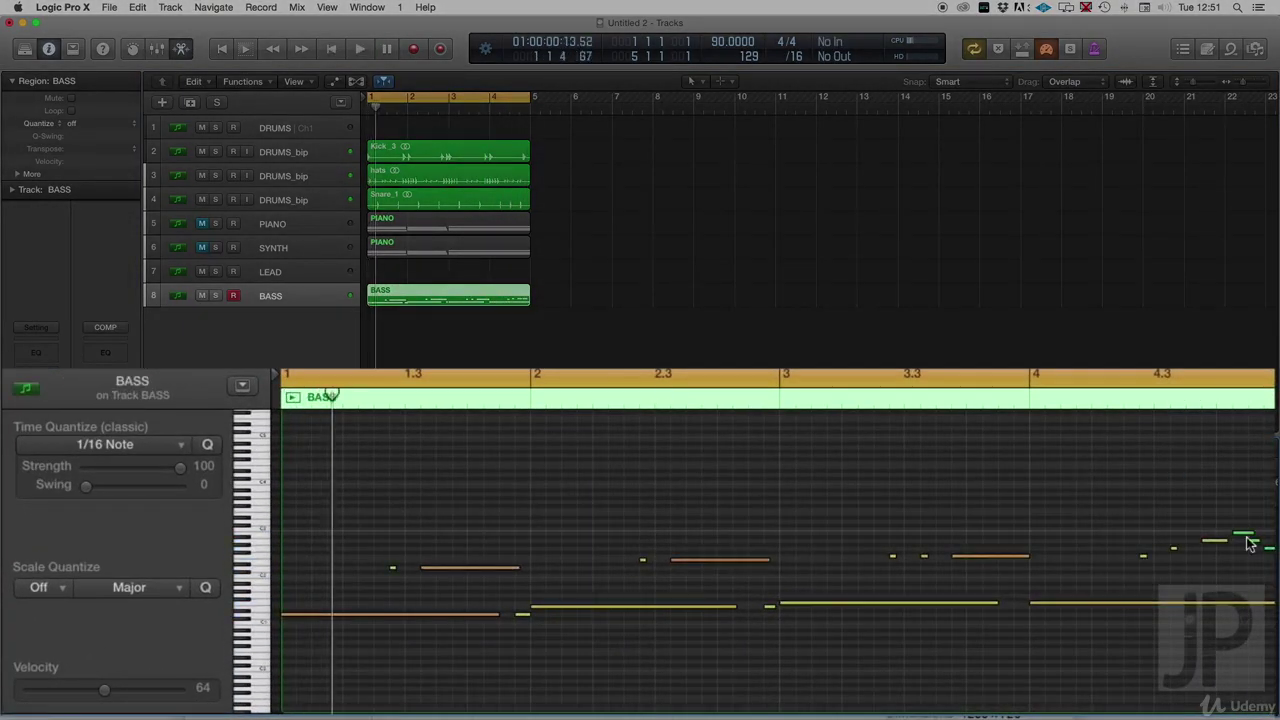
click(1245, 537)
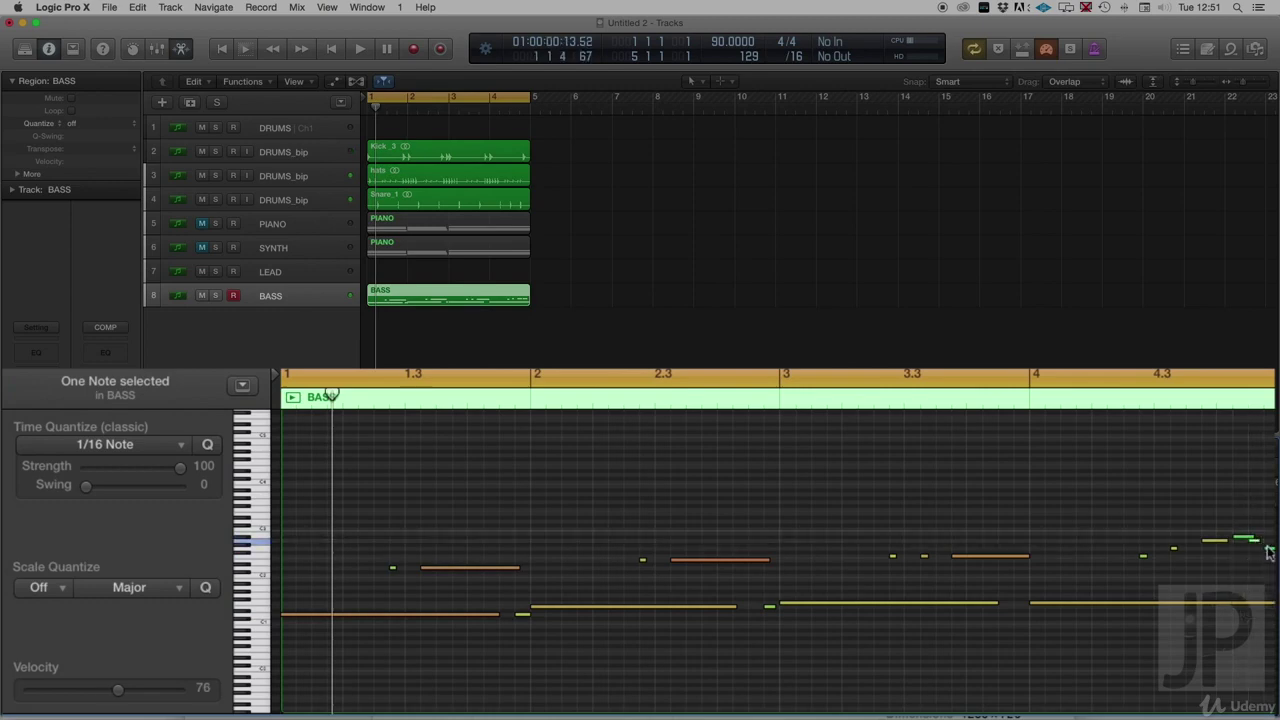
click(1266, 553)
key(space)
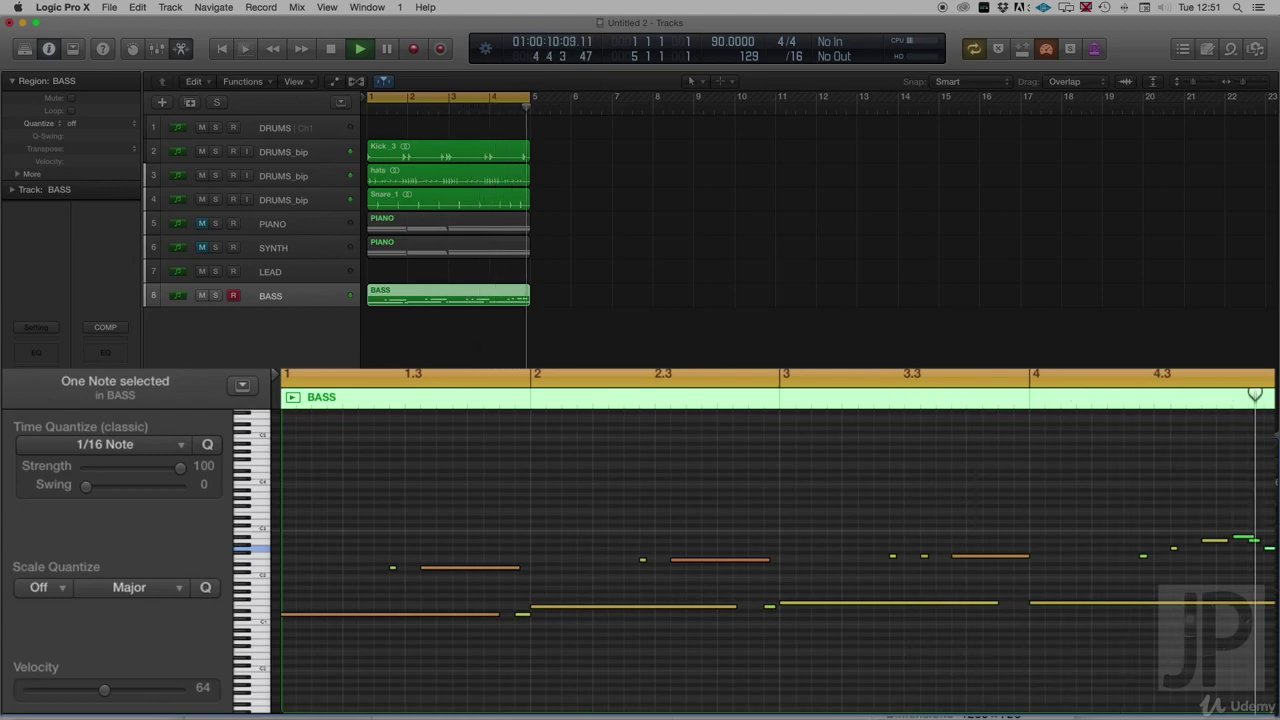
key(space)
key(super+w)
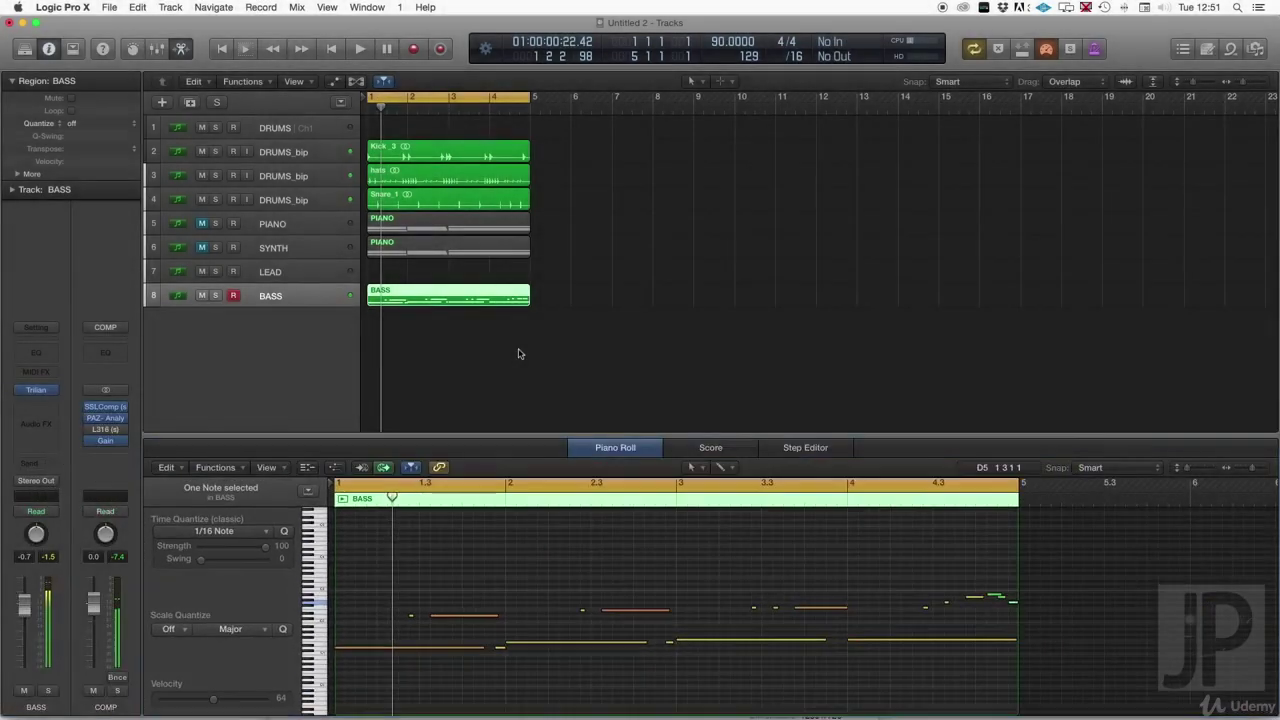
Step: Create one new Software Instrument track with the ES2 (Synthesizer 2) instrument in stereo
click(503, 318)
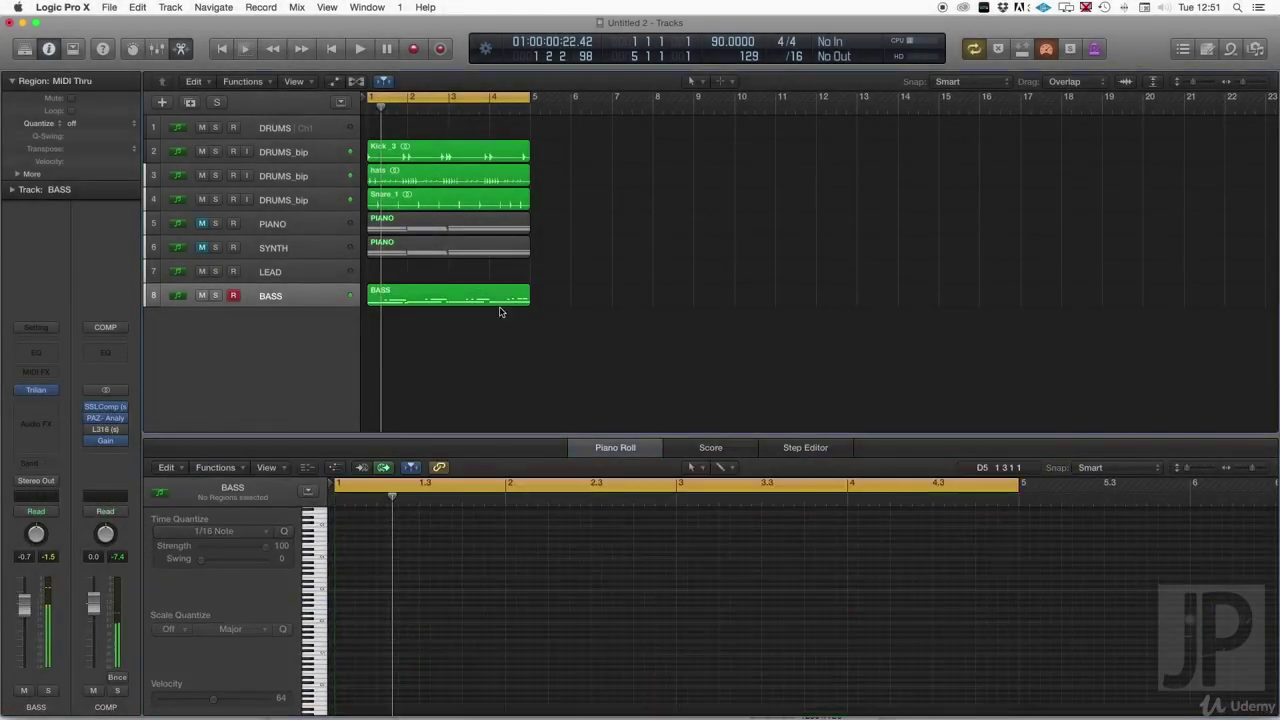
click(163, 102)
click(484, 63)
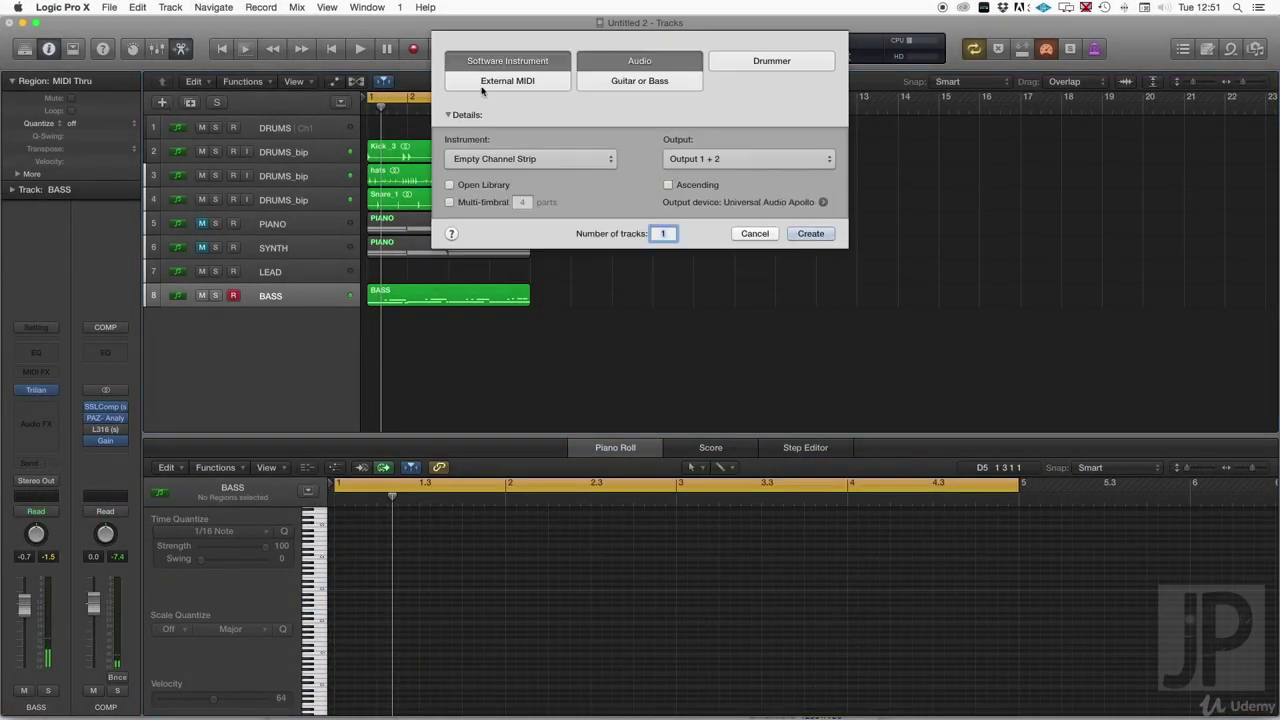
click(494, 160)
mouse_move(560, 272)
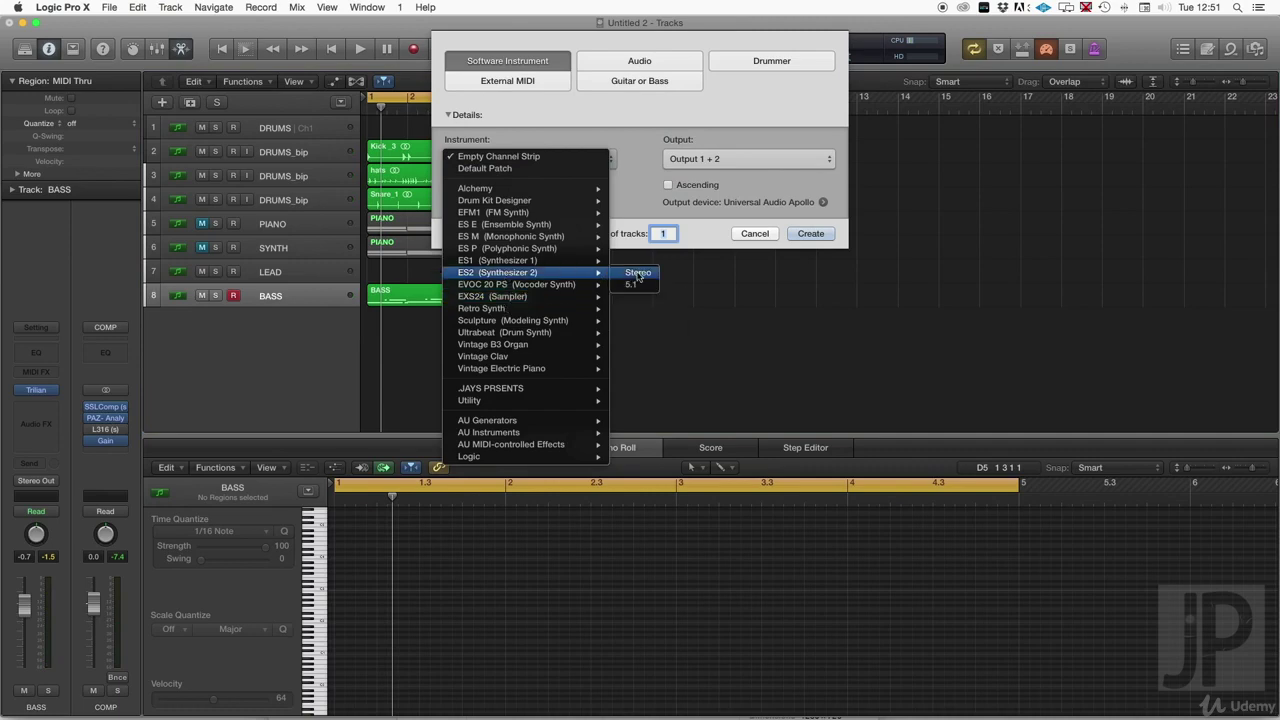
click(638, 274)
click(811, 233)
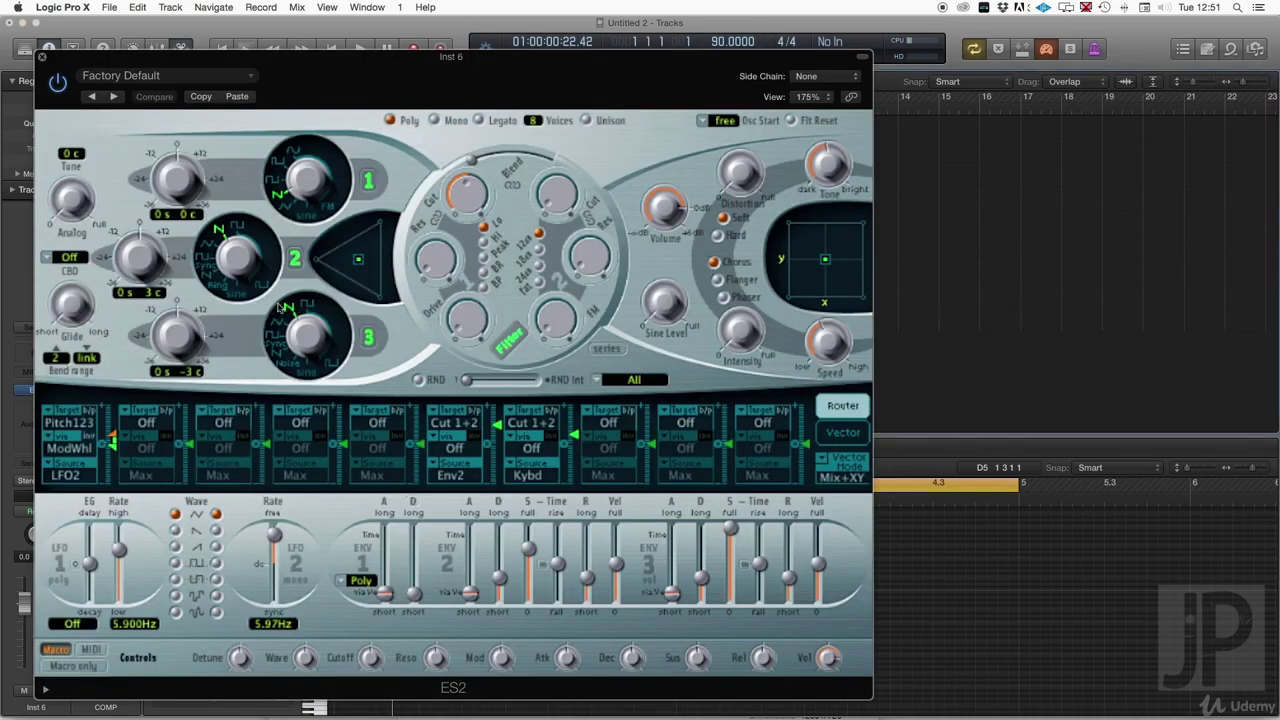
Step: Load the 808 SUB BOOM preset into the ES2, close the synth window and mute the BASS track
click(165, 76)
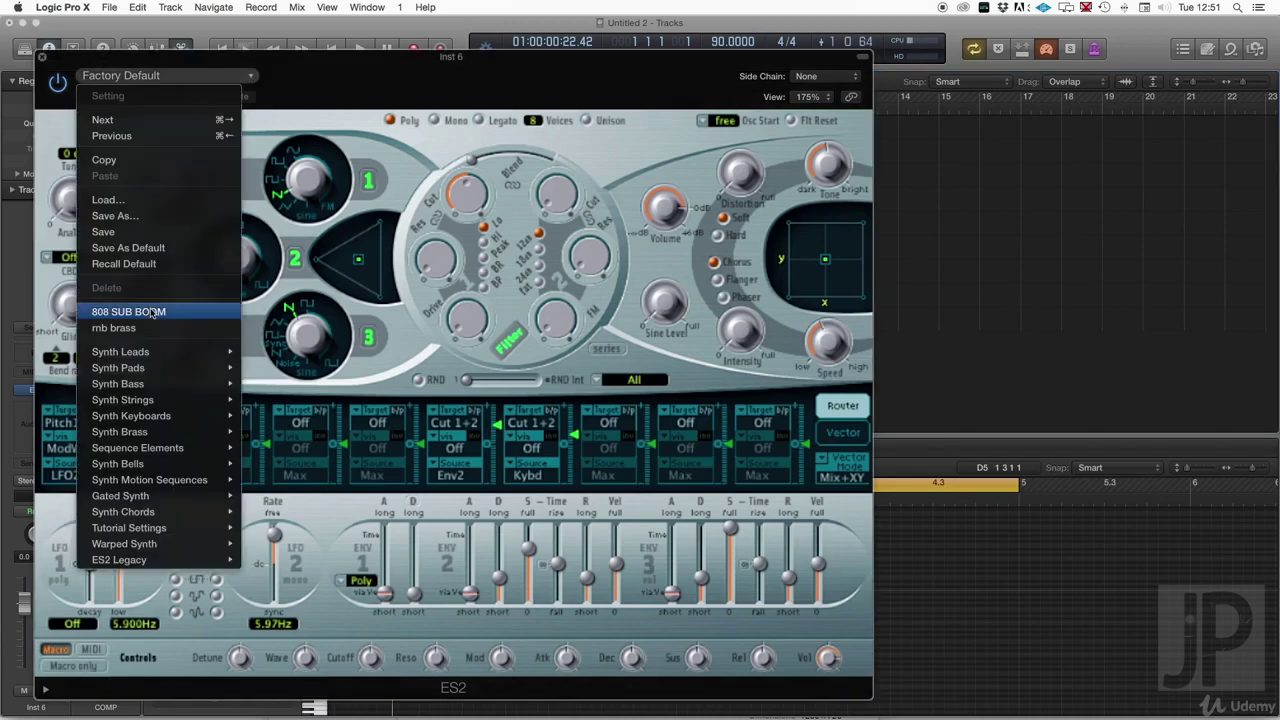
click(154, 311)
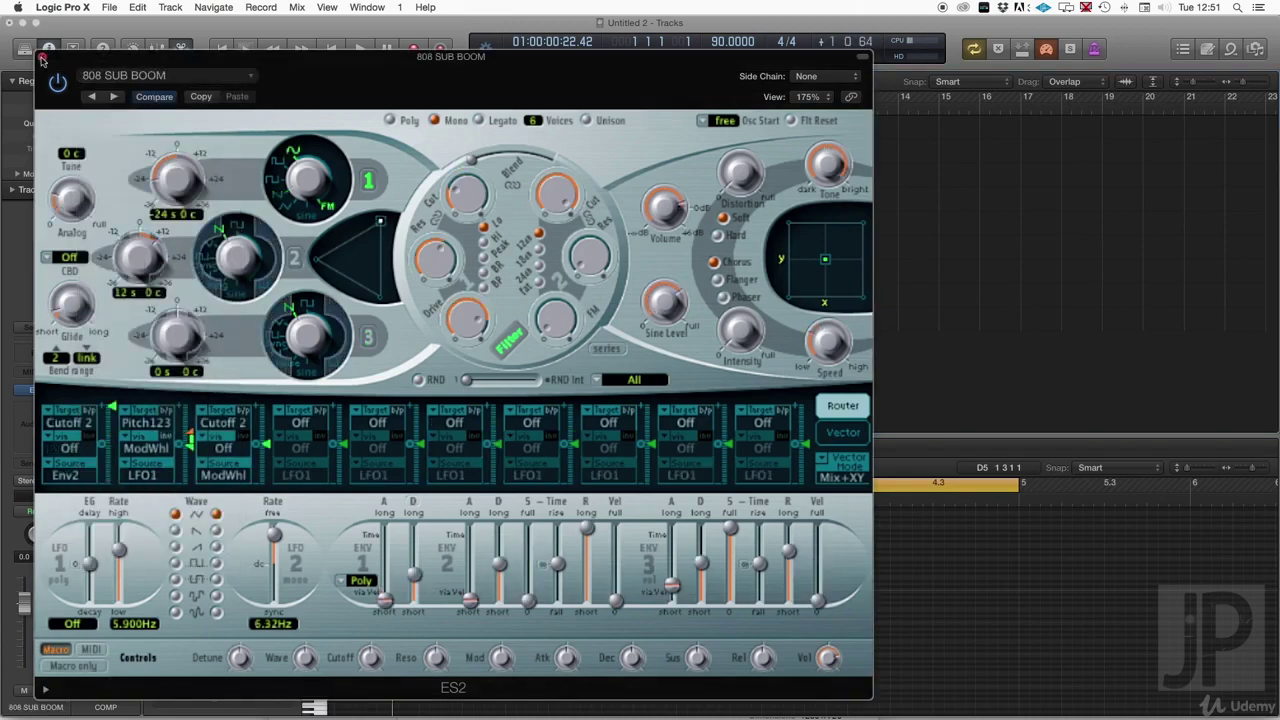
click(41, 58)
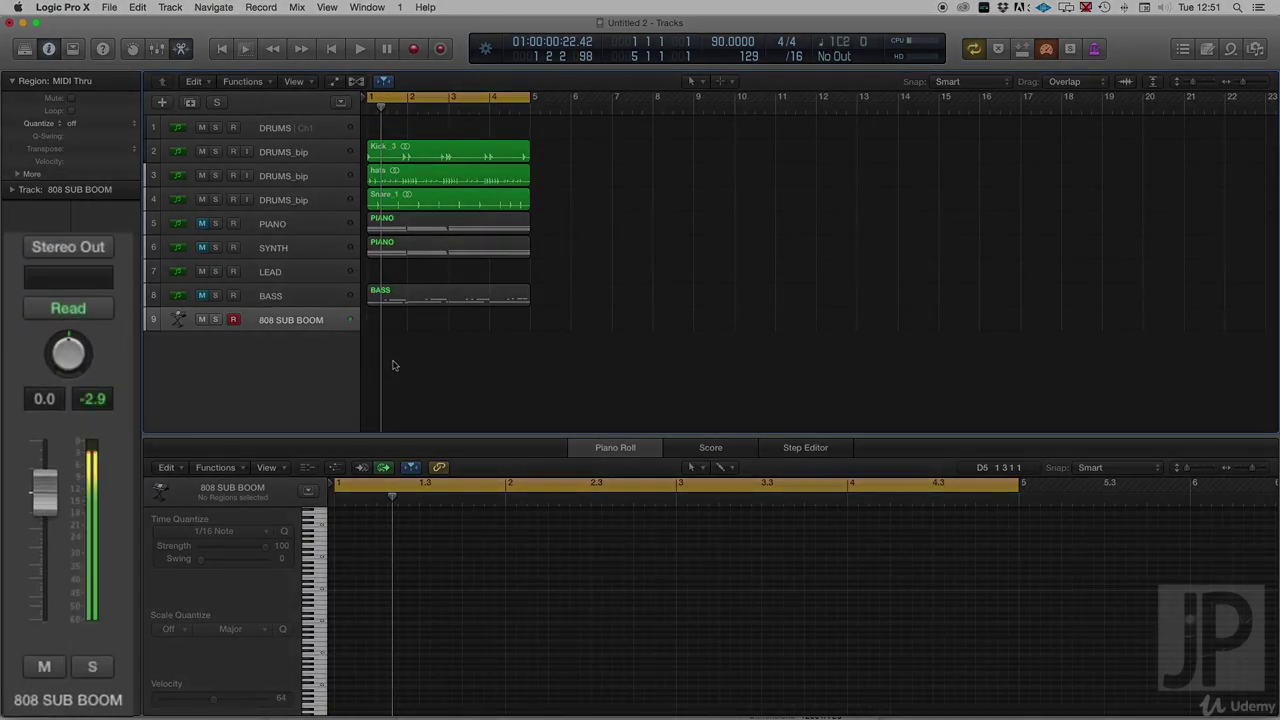
Step: Record a long-note sub-bass part over the drums on the 808 SUB BOOM track
key(r)
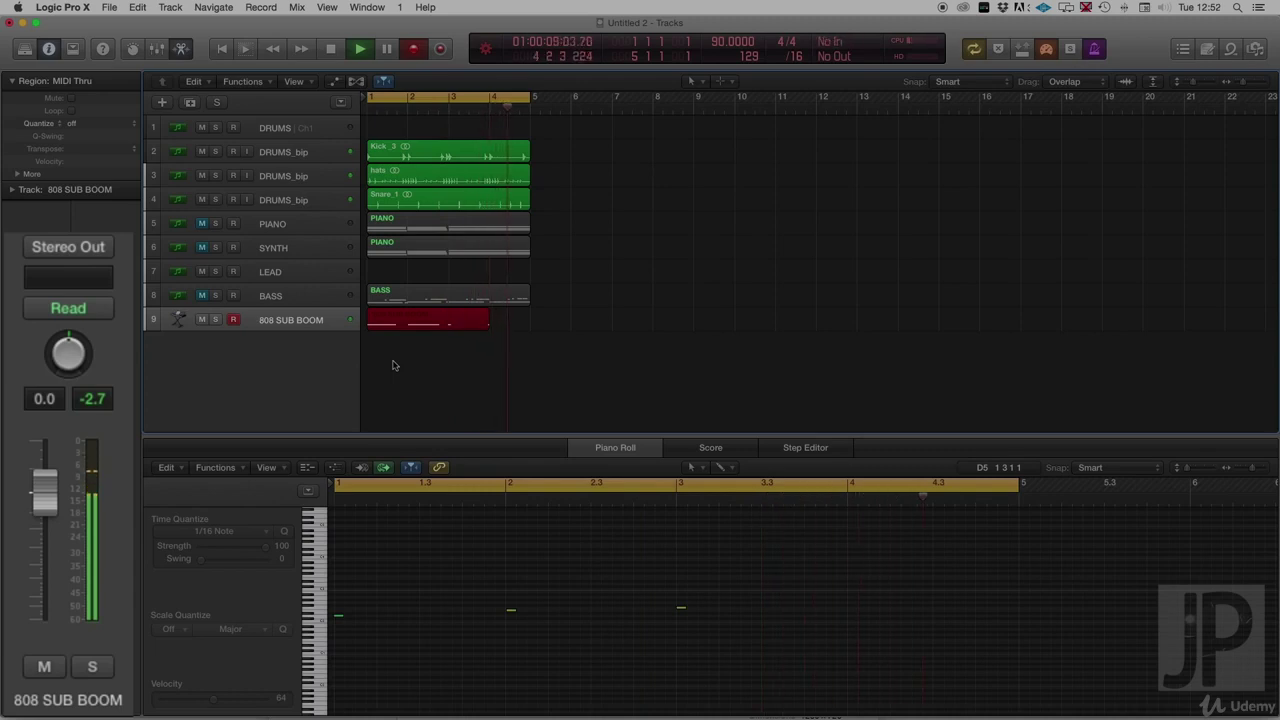
key(space)
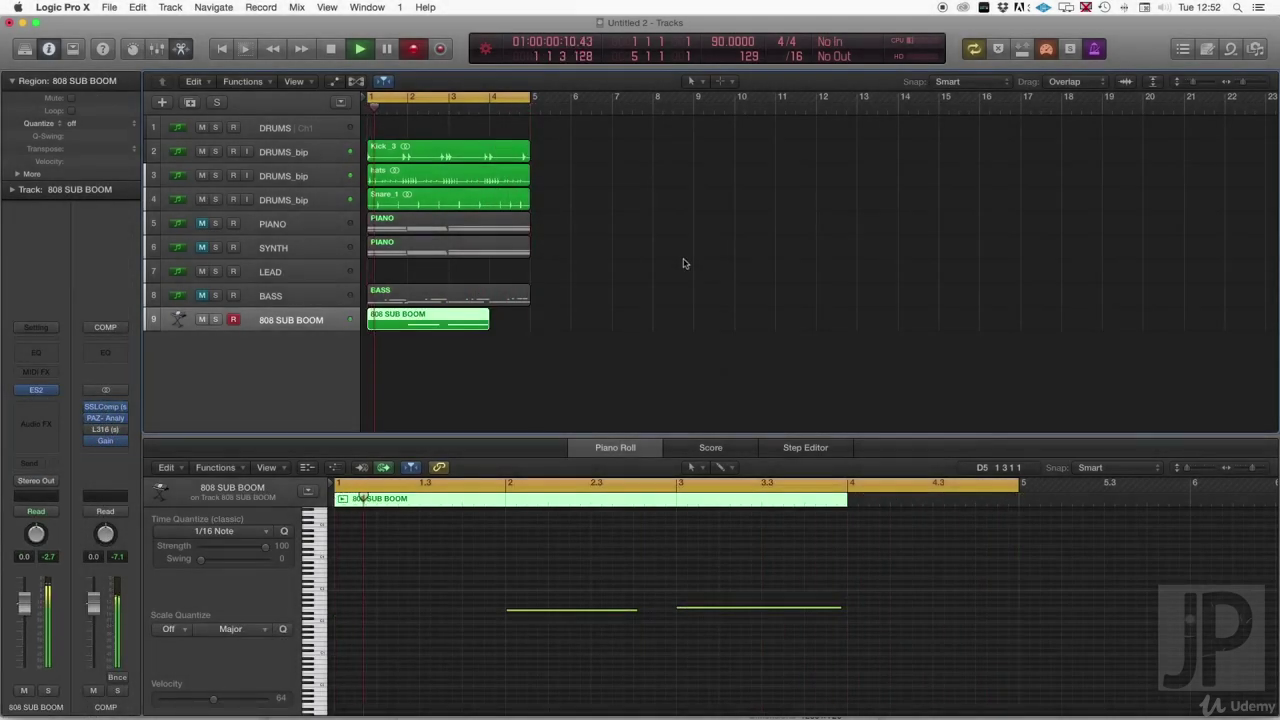
click(587, 579)
Step: Copy the last 808 SUB BOOM note into bar 1 at a lower pitch, align it to the bar's start and play it back
drag(710, 611, 376, 621)
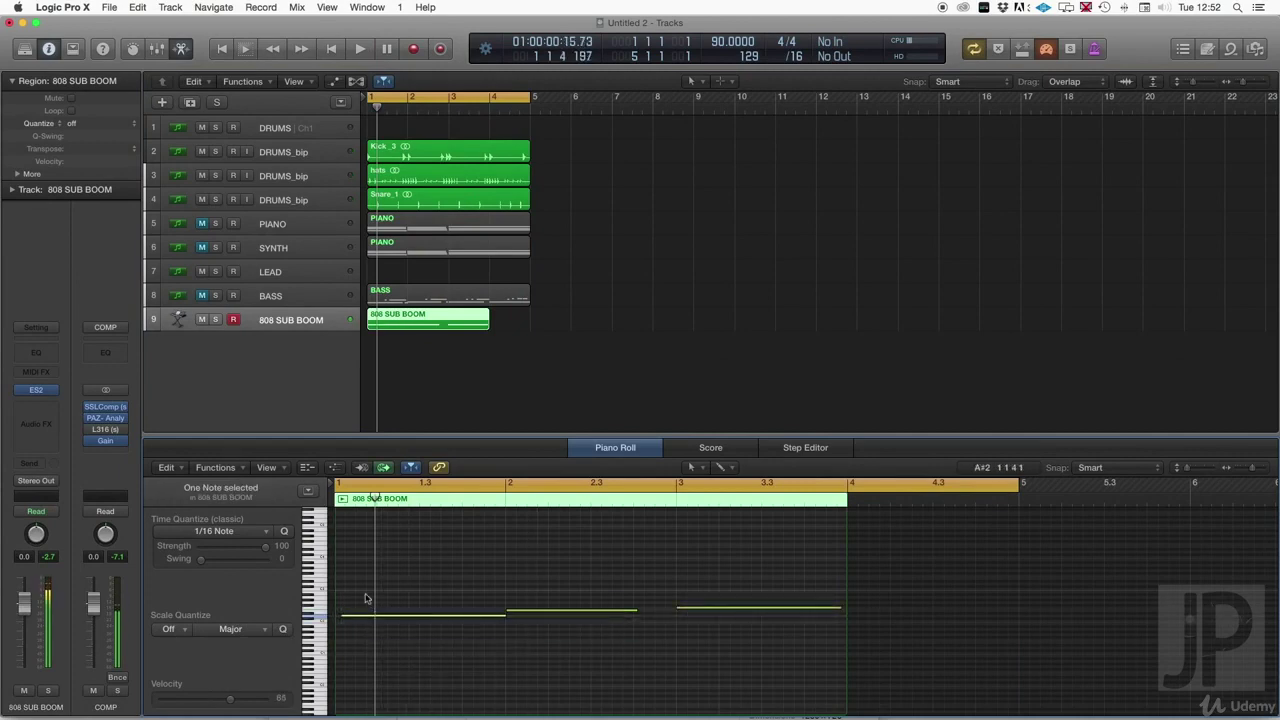
key(super+a)
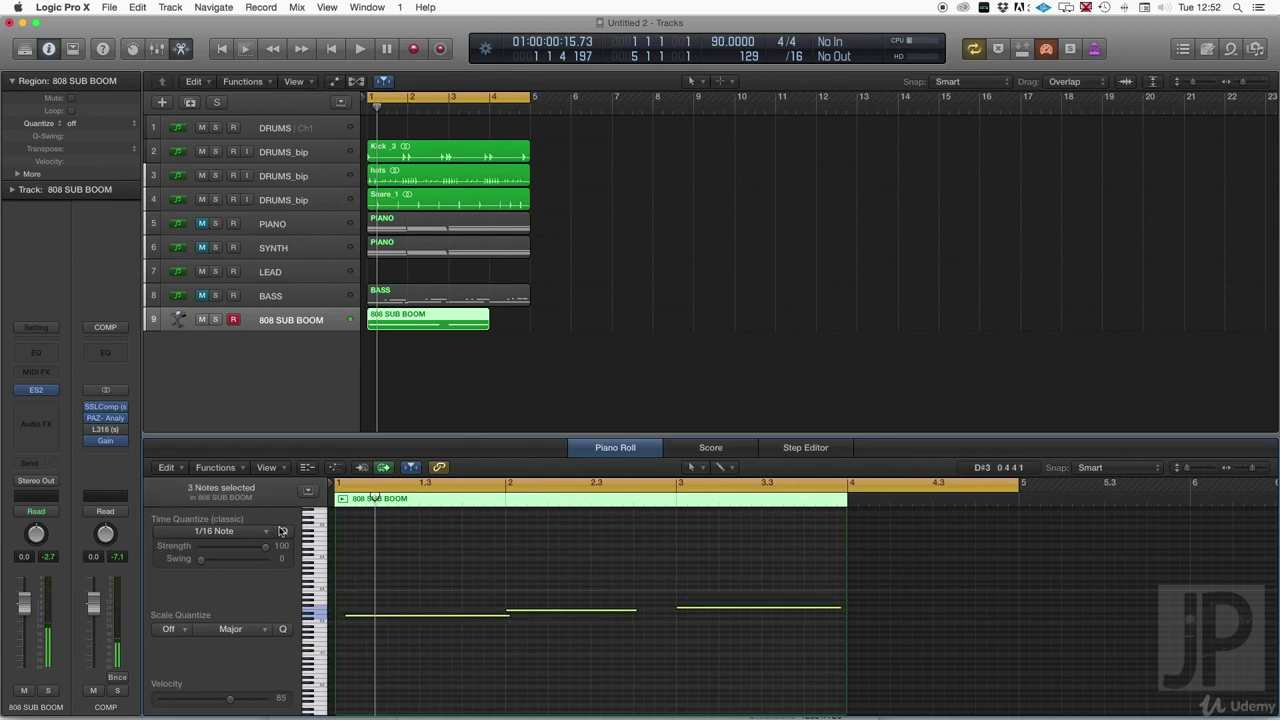
click(387, 580)
click(381, 617)
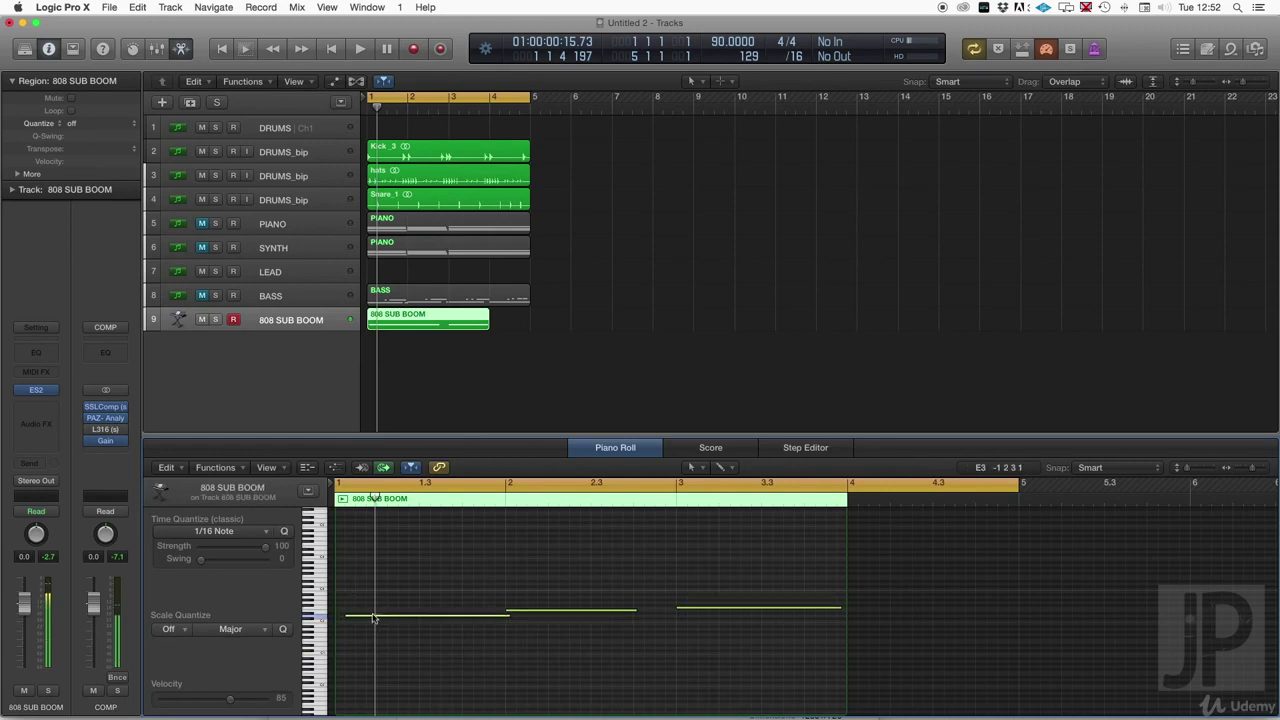
drag(370, 617, 359, 617)
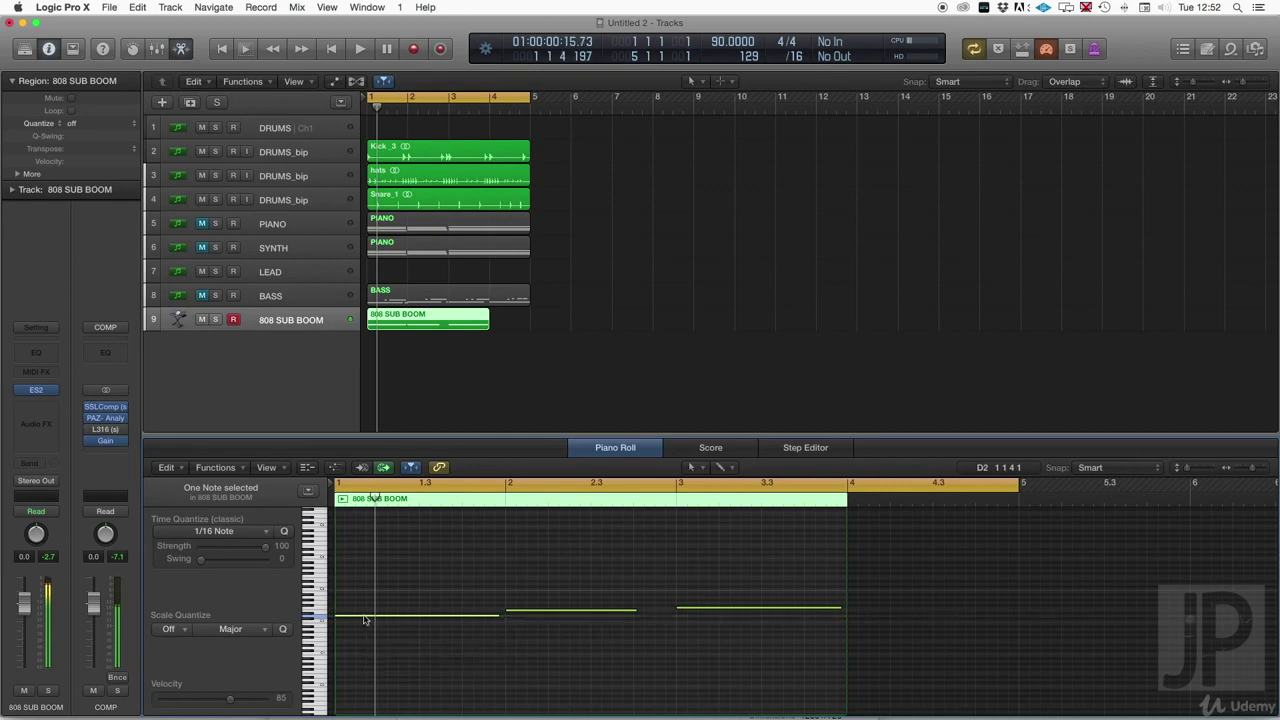
key(space)
key(space)
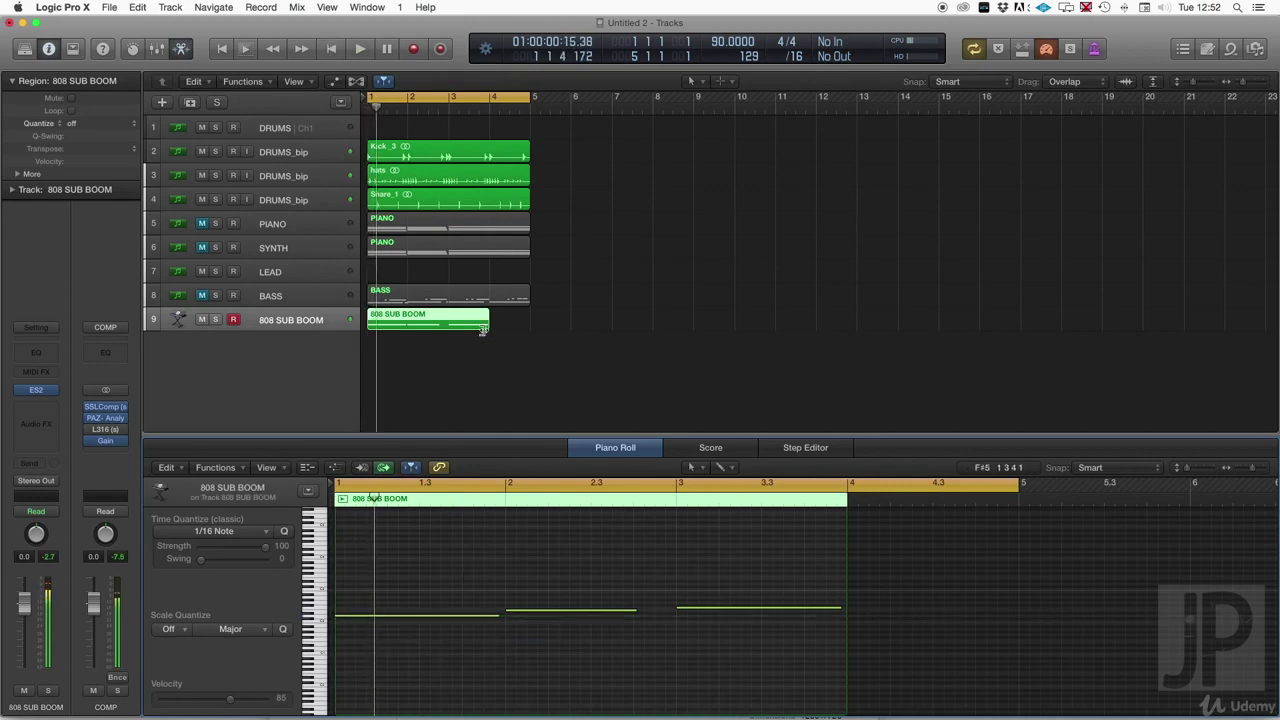
Step: Extend the 808 SUB BOOM region to the end of bar 4
drag(484, 328, 528, 338)
click(563, 321)
click(313, 320)
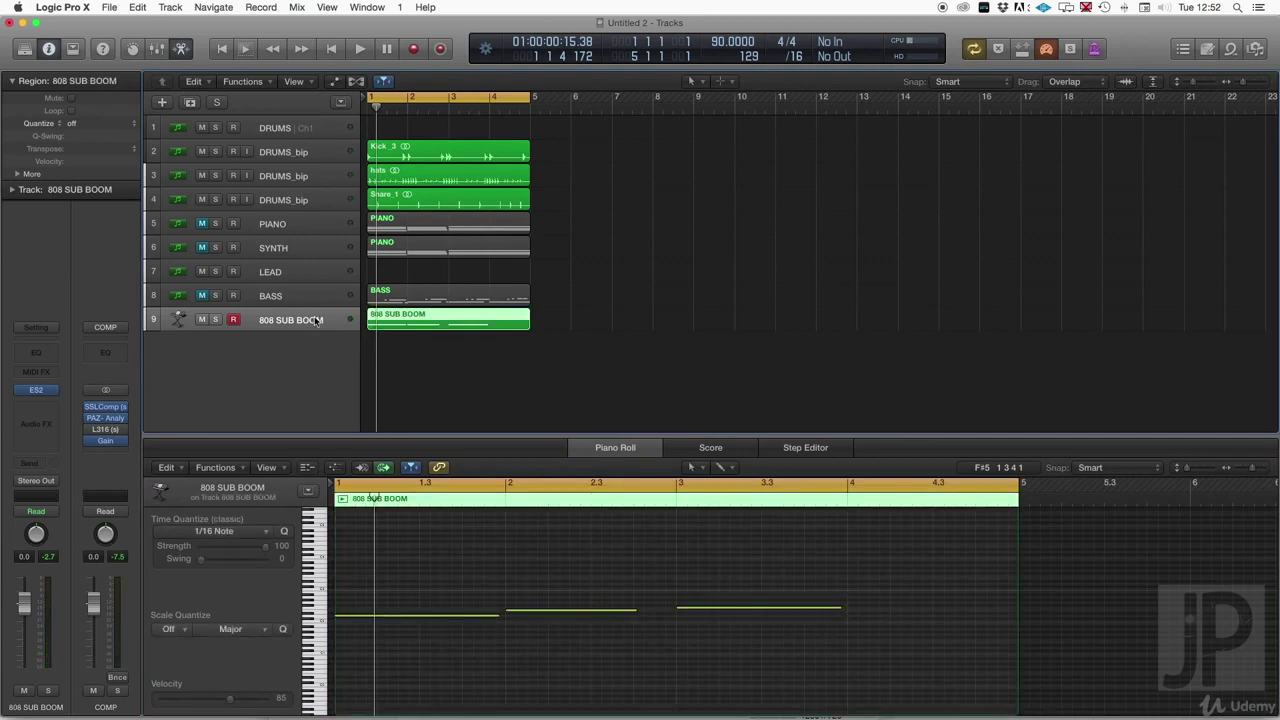
Step: Insert the Kickstart plug-in in stereo as an audio effect on the 808 SUB BOOM track for side-chain compression
click(52, 406)
mouse_move(63, 446)
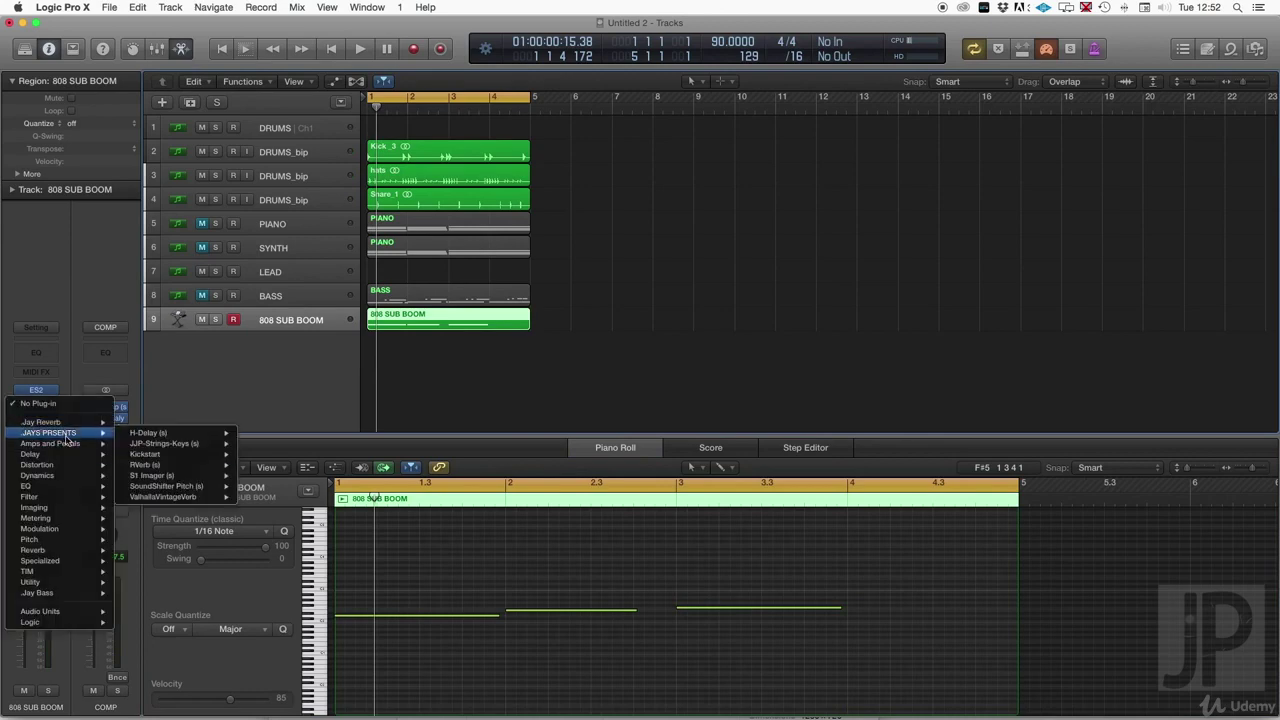
mouse_move(166, 486)
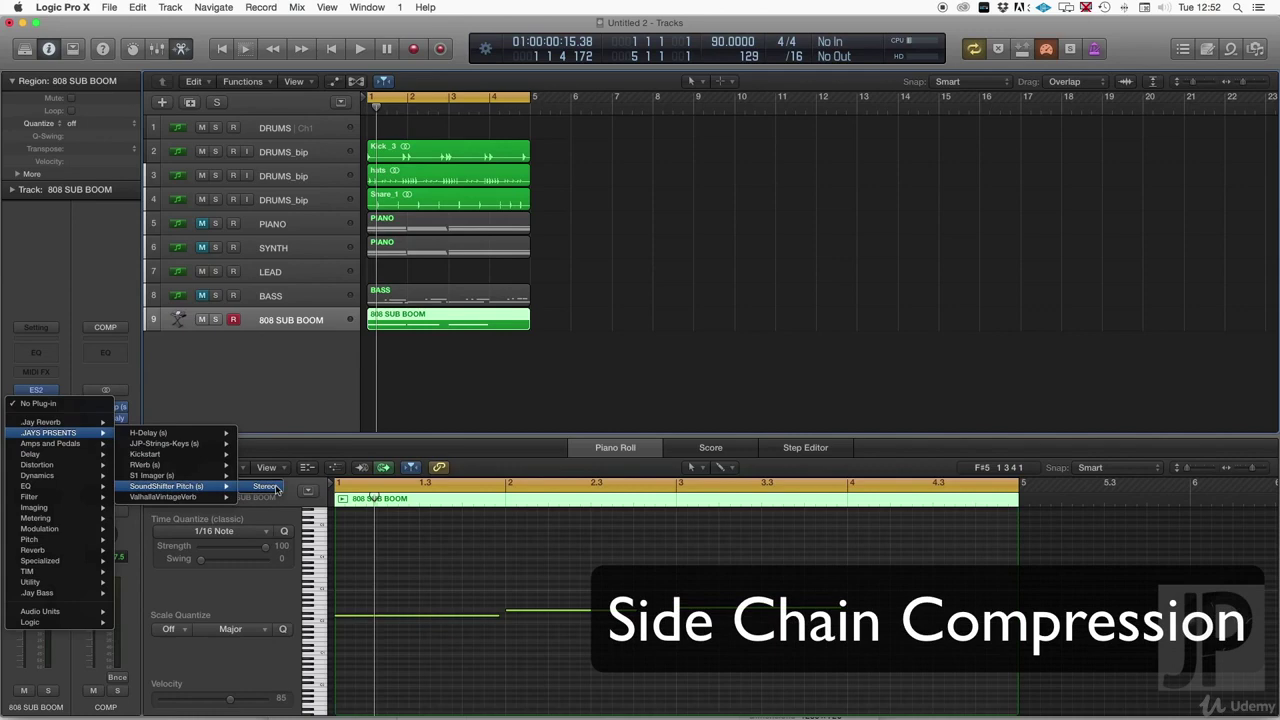
mouse_move(170, 454)
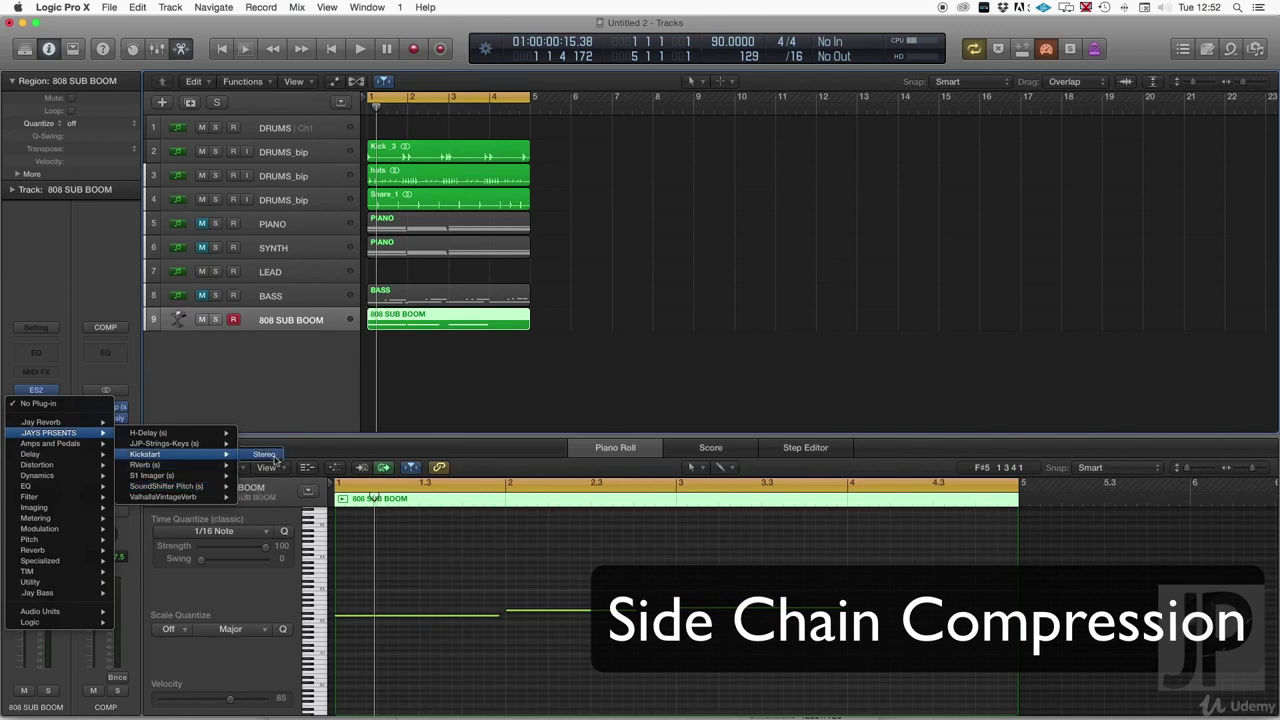
click(274, 456)
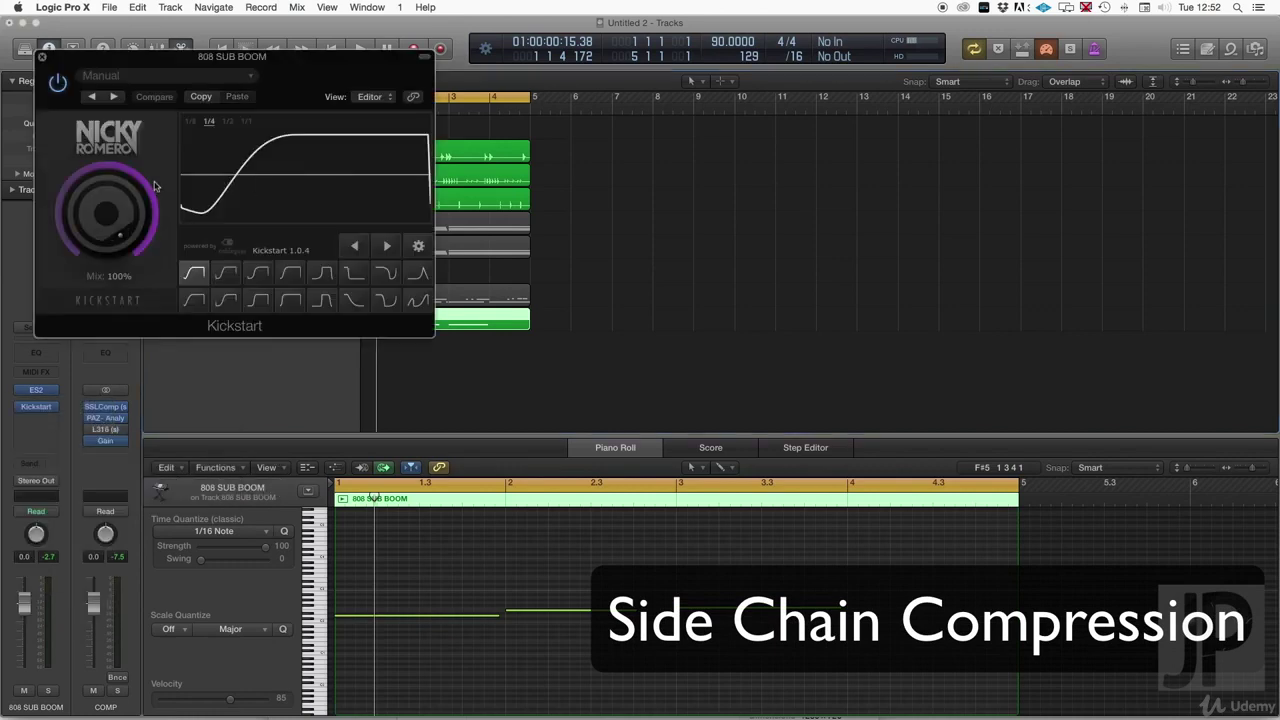
Step: Close the Kickstart plug-in once playback is stopped and unmute the PIANO, SYNTH and BASS tracks
key(space)
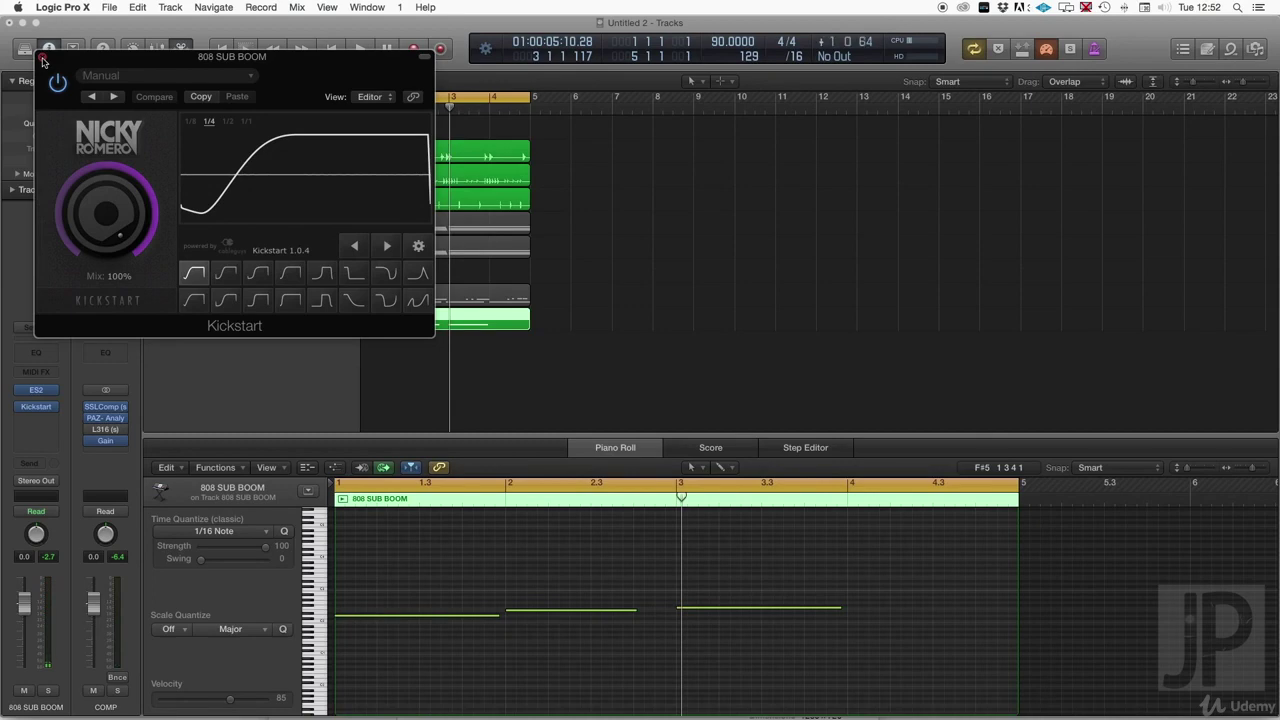
click(42, 60)
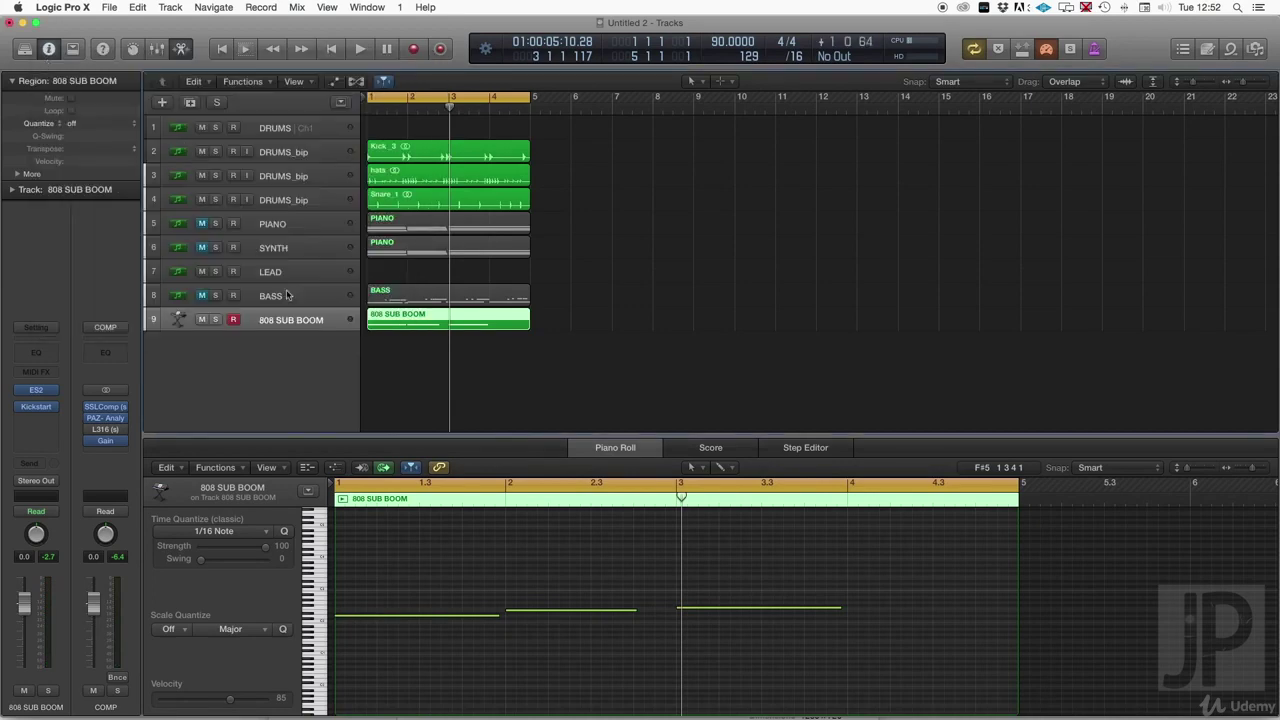
click(203, 225)
click(201, 247)
click(201, 295)
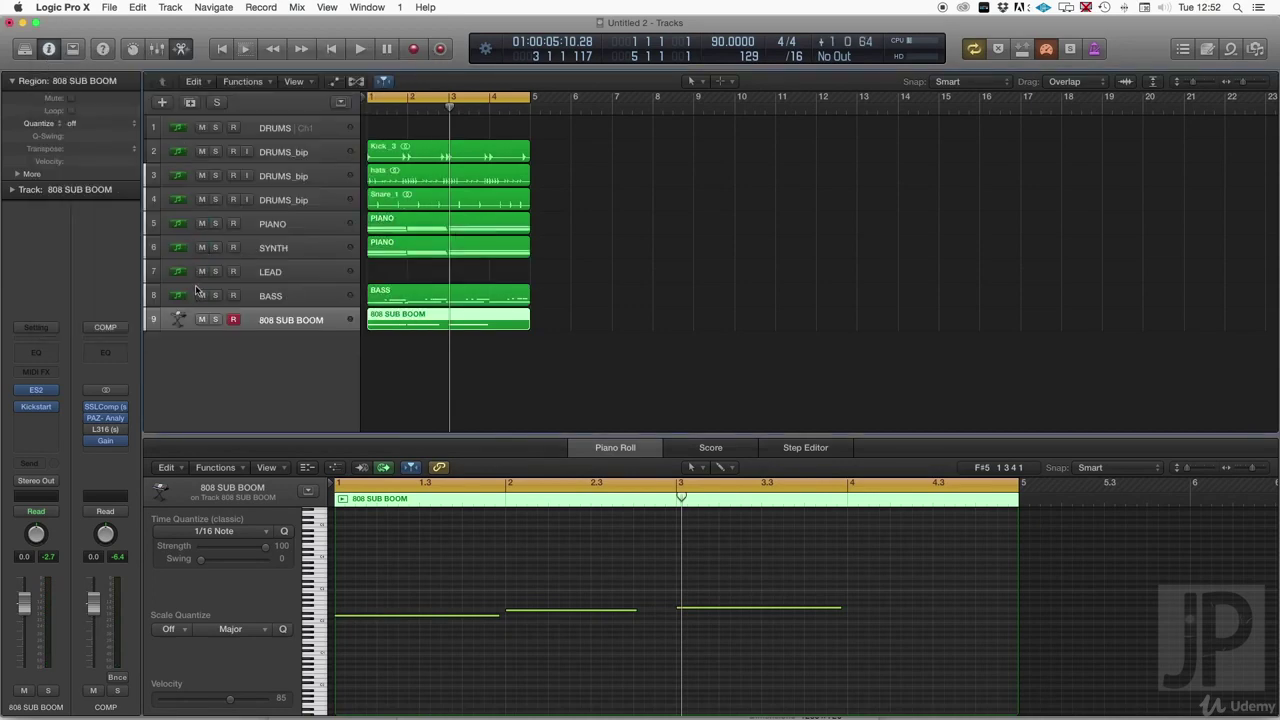
Step: Record a short-note lead melody across all four bars on the LEAD track, over the existing parts
click(343, 268)
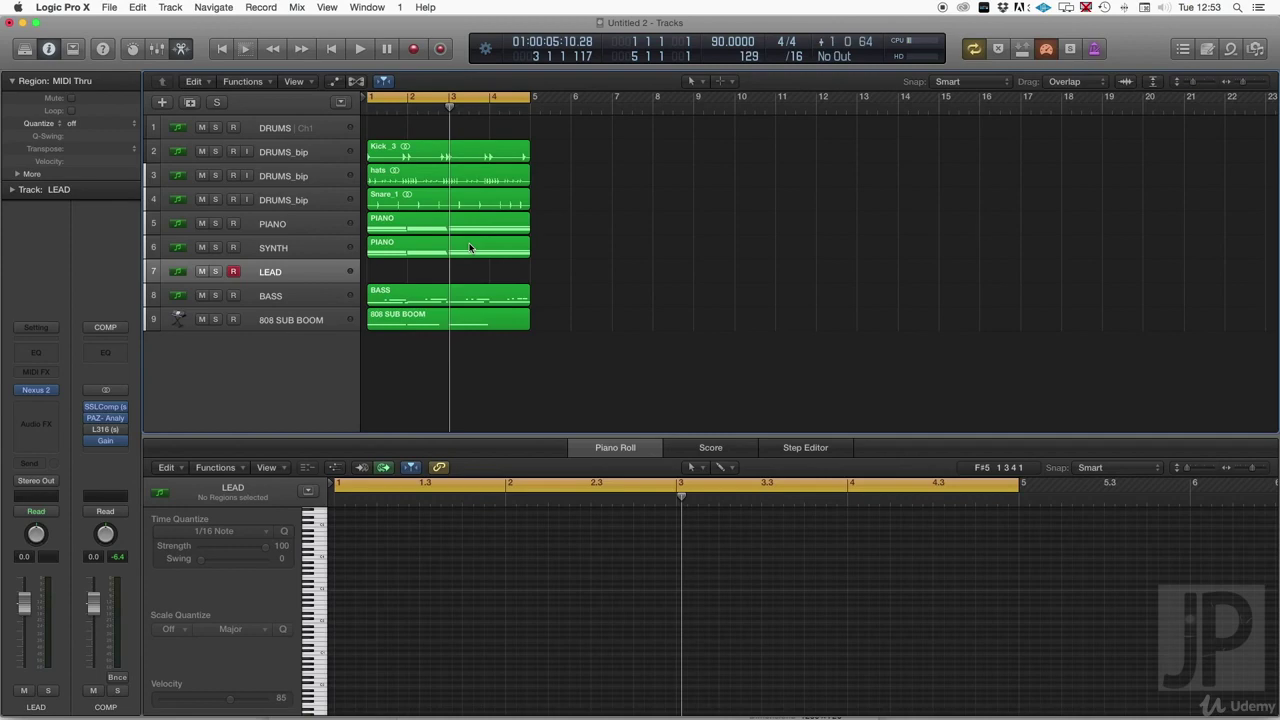
key(space)
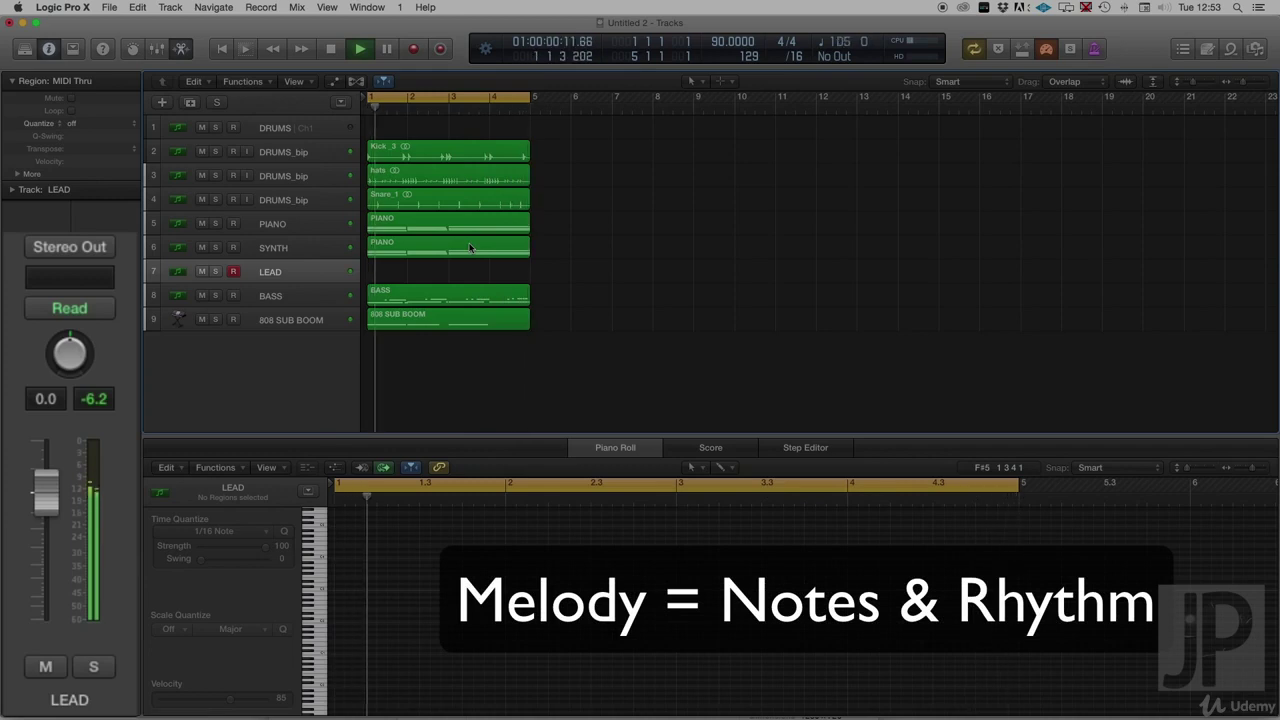
key(space)
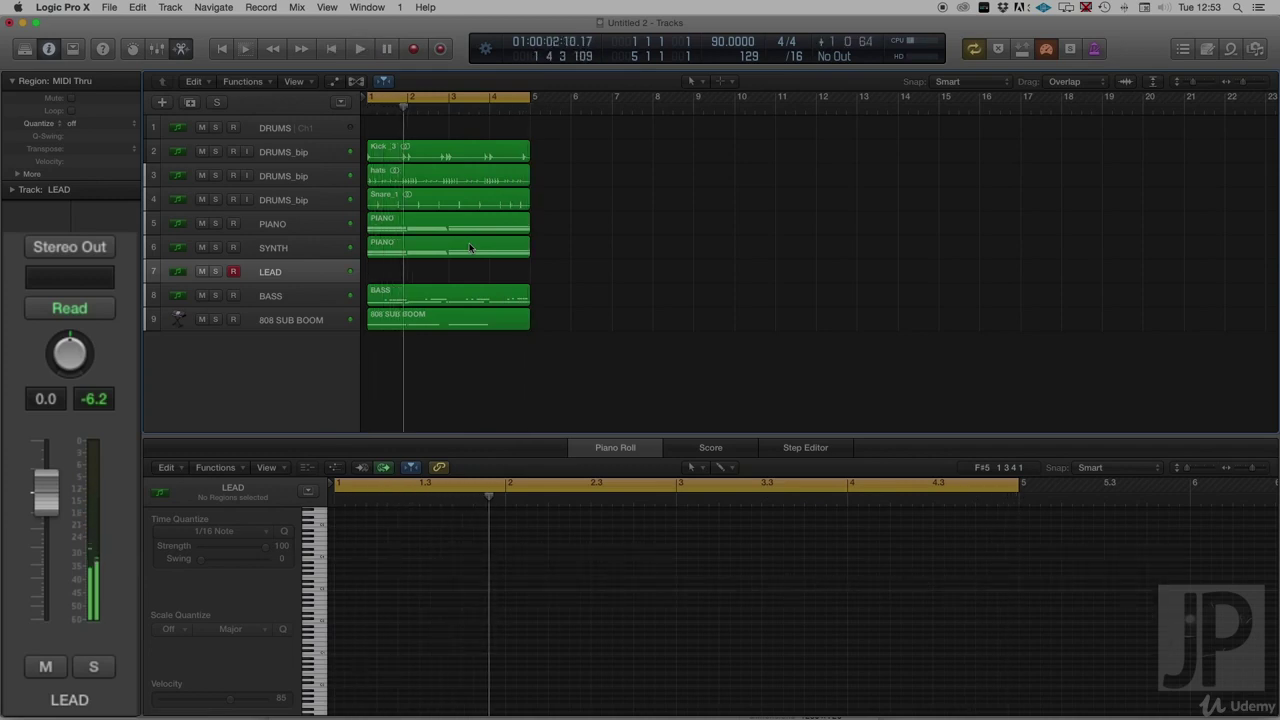
key(r)
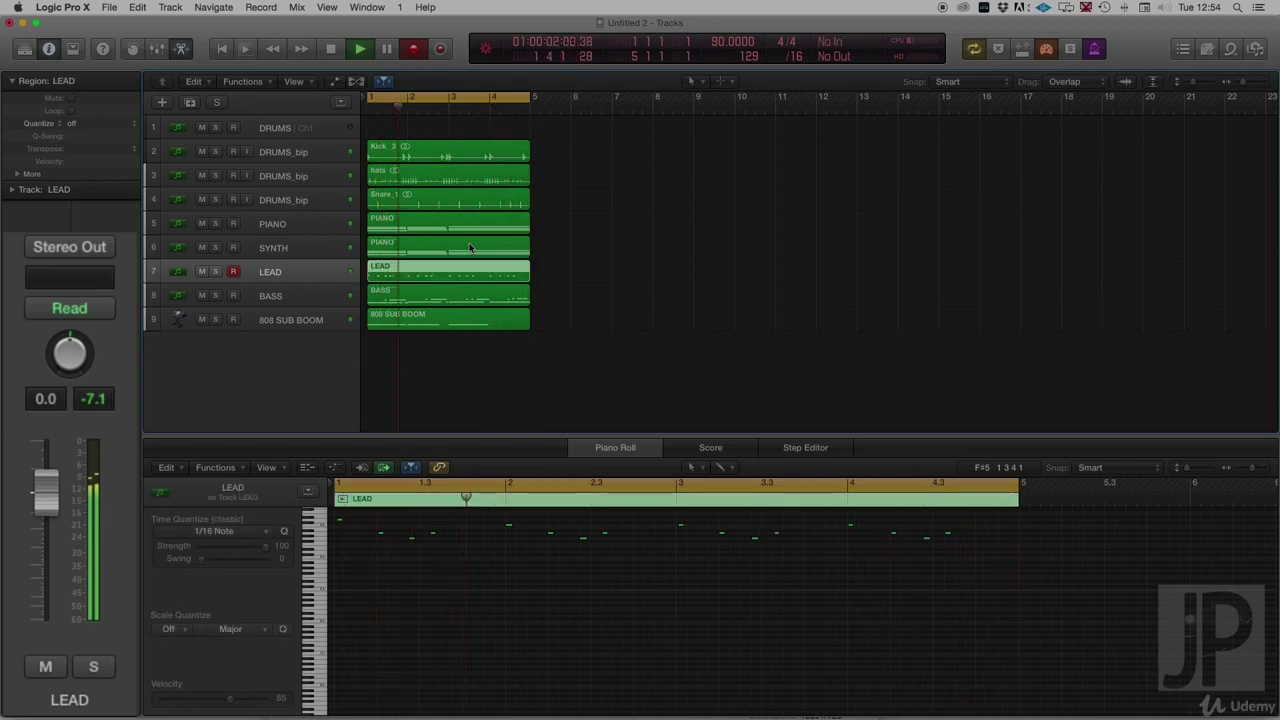
key(space)
Step: Duplicate all notes in the LEAD region one octave lower and play the loop back
key(super+a)
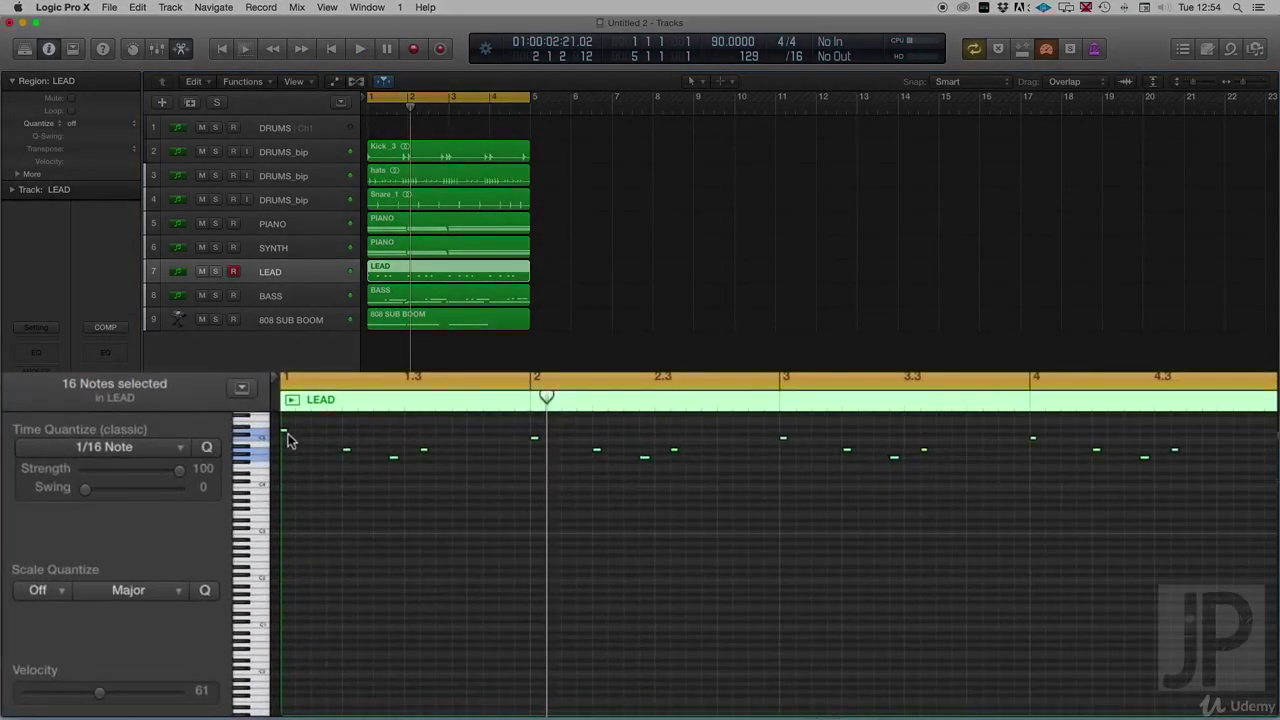
mouse_move(284, 437)
mouse_down()
mouse_move(284, 473)
mouse_move(284, 398)
mouse_move(284, 437)
mouse_up()
key(space)
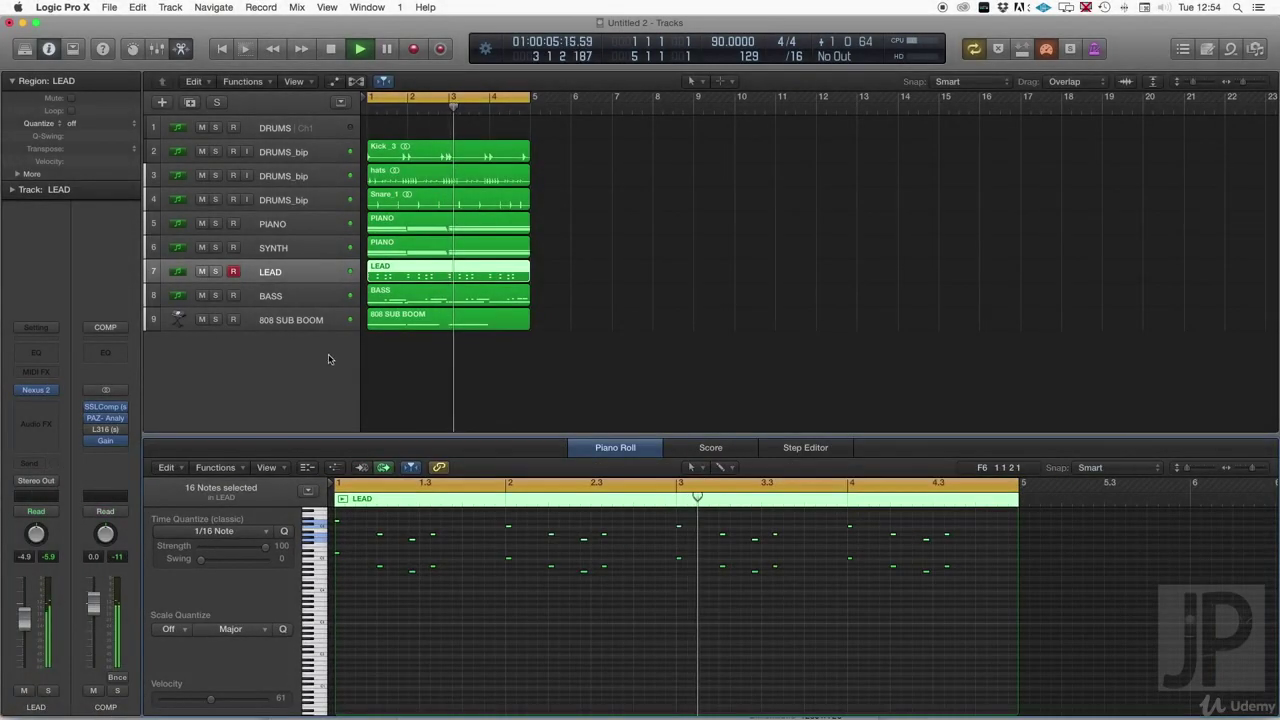
Step: Listen to the full loop with all parts while viewing the Kick_3 region, and stop playback
click(329, 151)
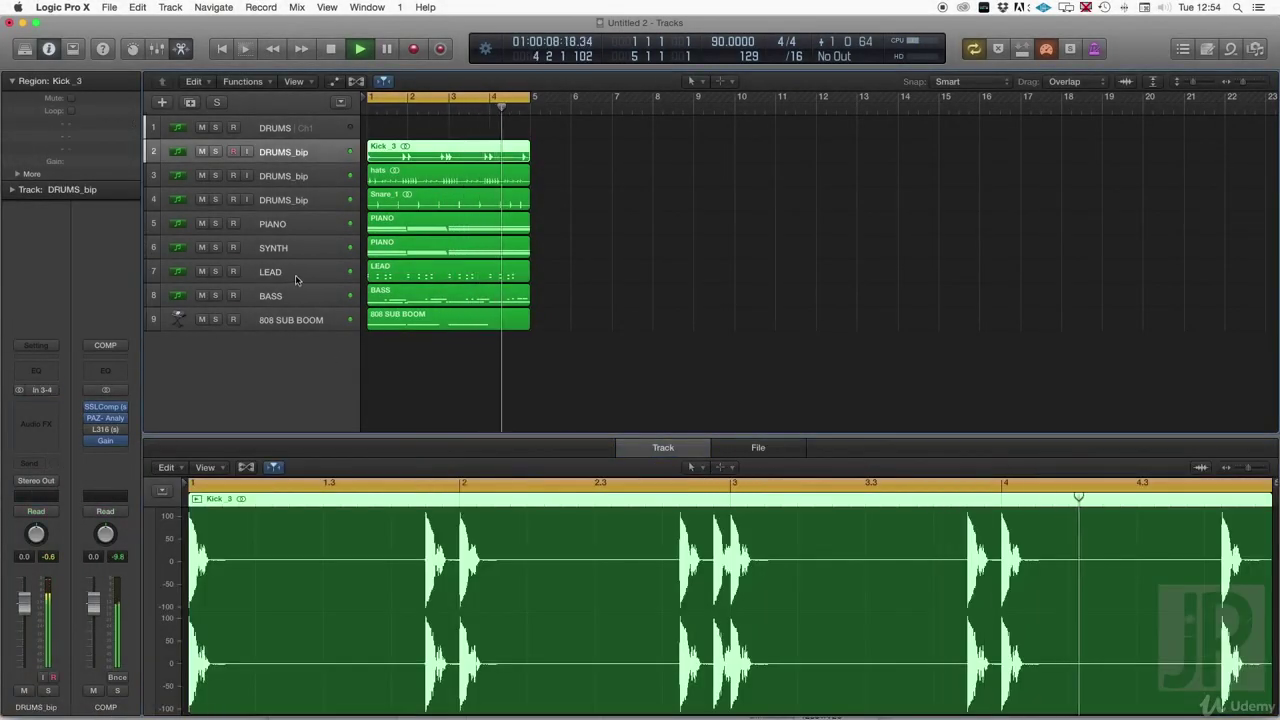
click(391, 360)
key(space)
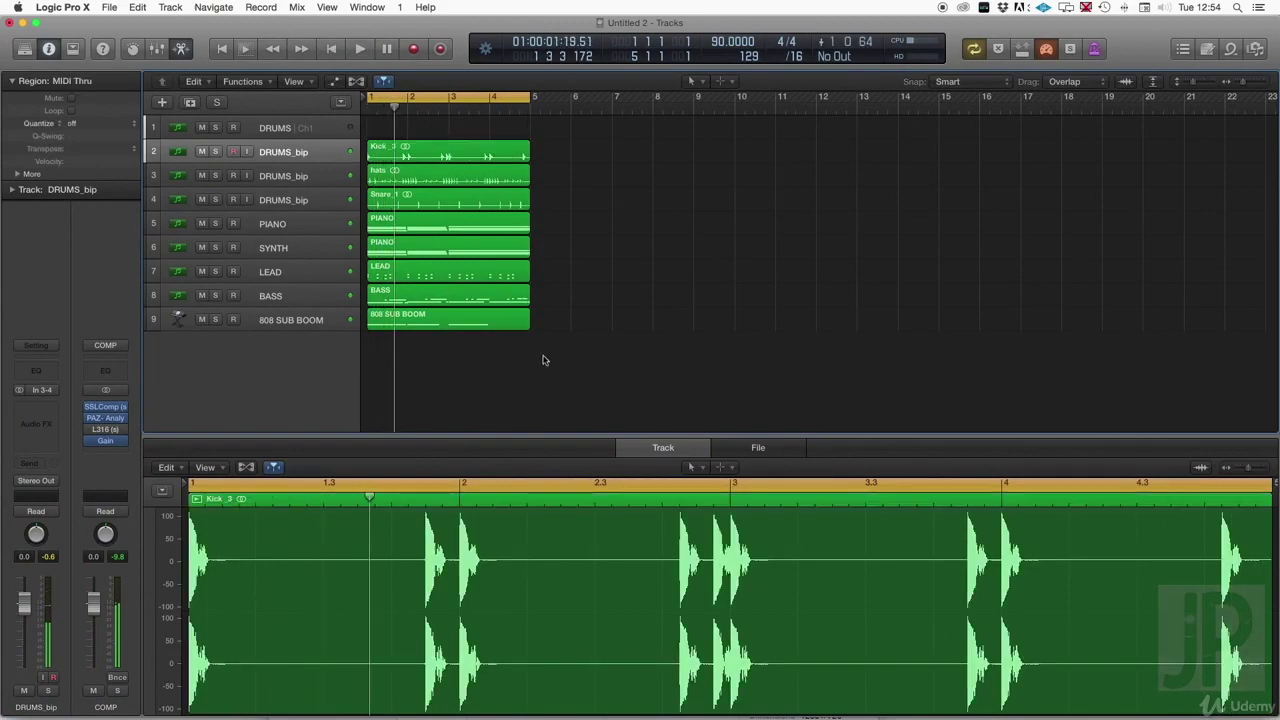